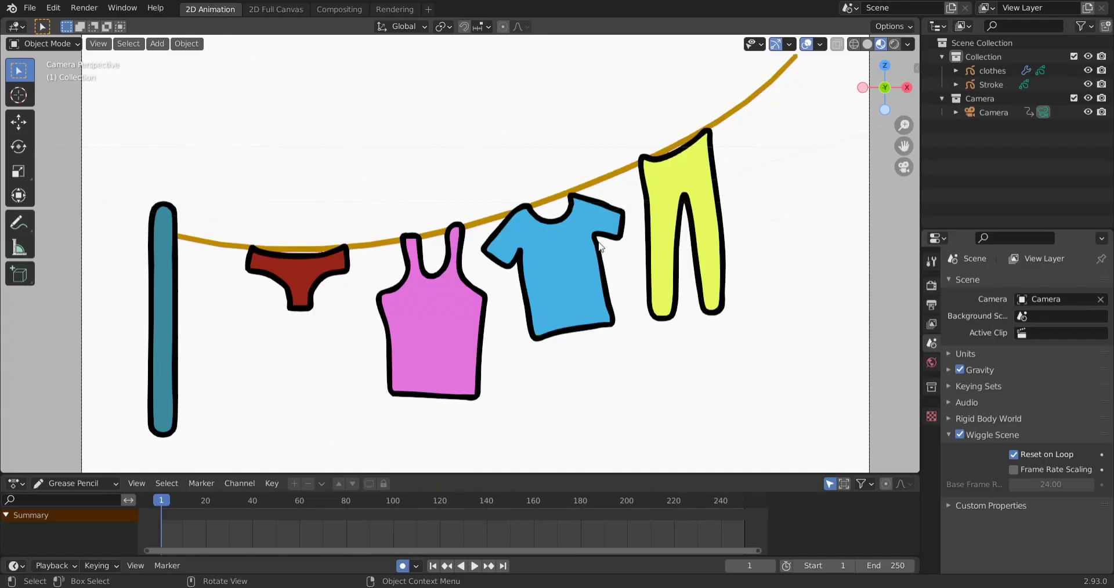
Step: Add an armature to the clothesline scene
{"action": "key", "text": "shift+a"}
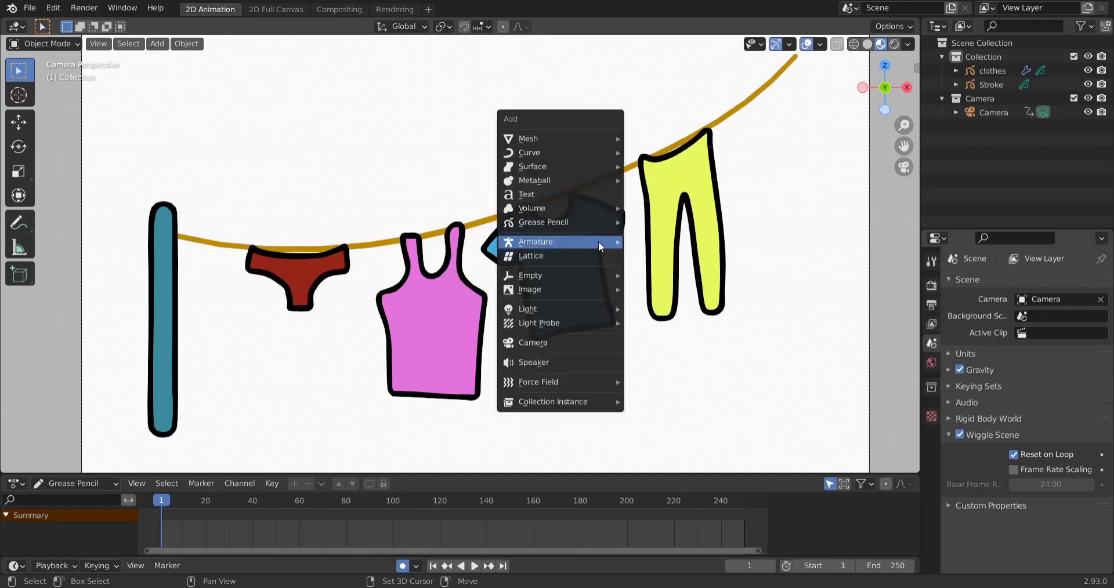
{"action": "mouse_move", "coordinate": [598, 242]}
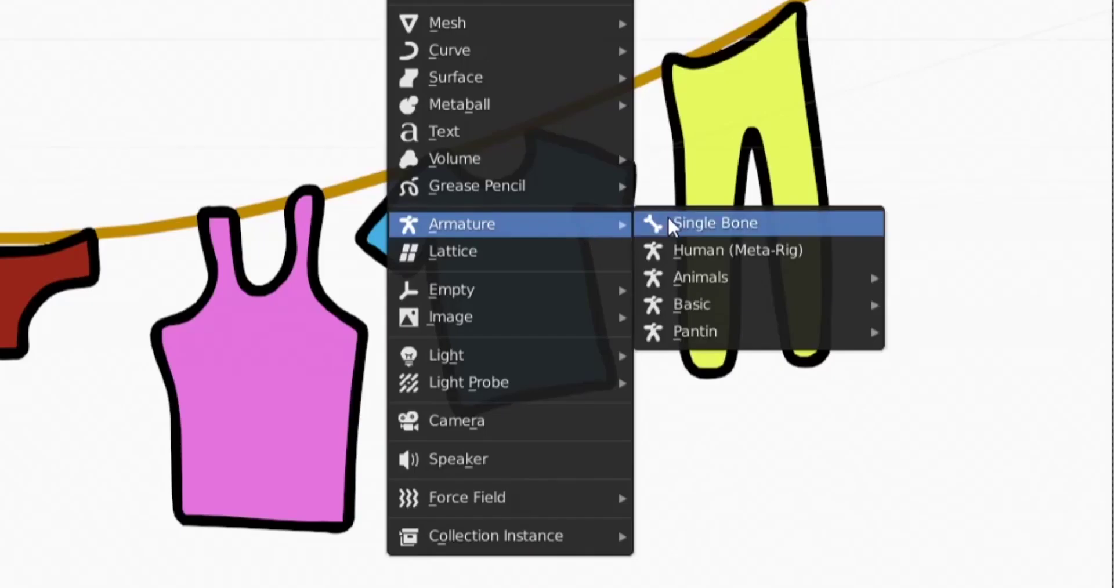
{"action": "left_click", "coordinate": [669, 221]}
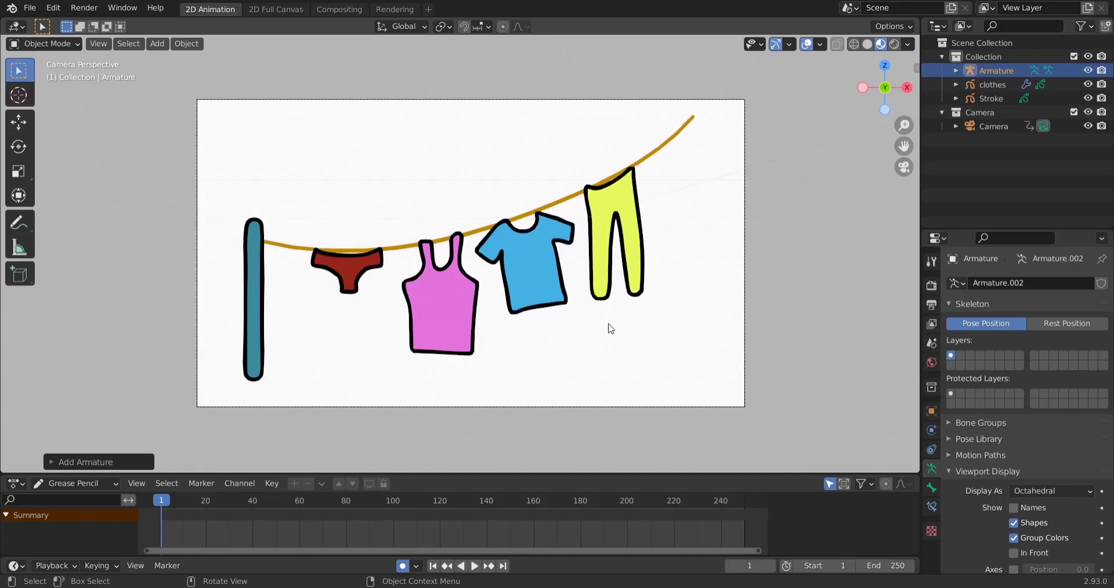
{"action": "scroll", "coordinate": [608, 327], "scroll_direction": "up", "scroll_amount": 2}
{"action": "scroll", "coordinate": [580, 348], "scroll_direction": "down", "scroll_amount": 7}
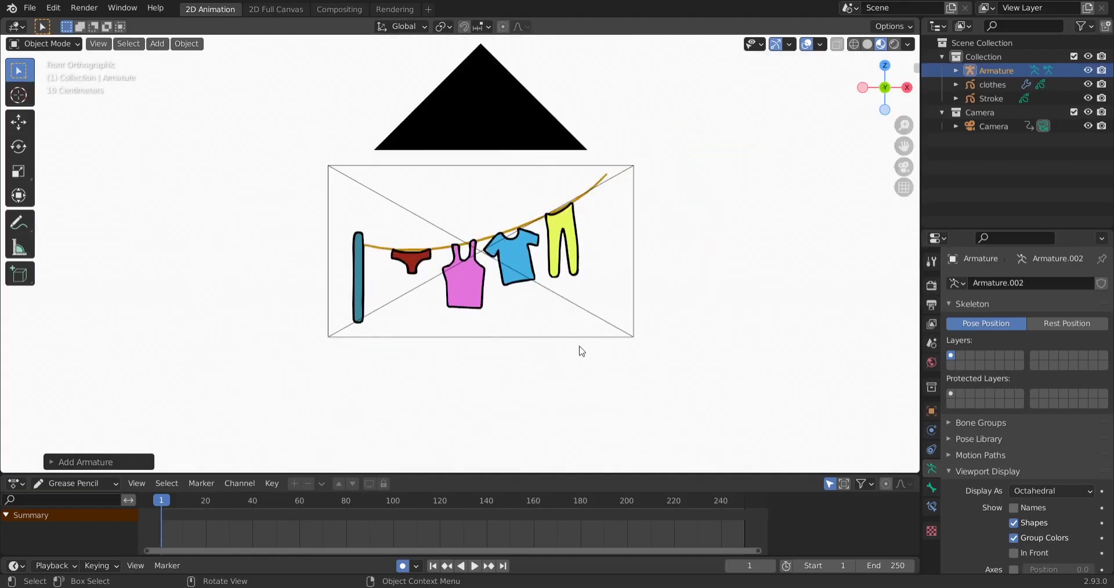
Step: Move the armature to the waist of the yellow trousers and align it in depth with the drawing plane
{"action": "left_click", "coordinate": [142, 226]}
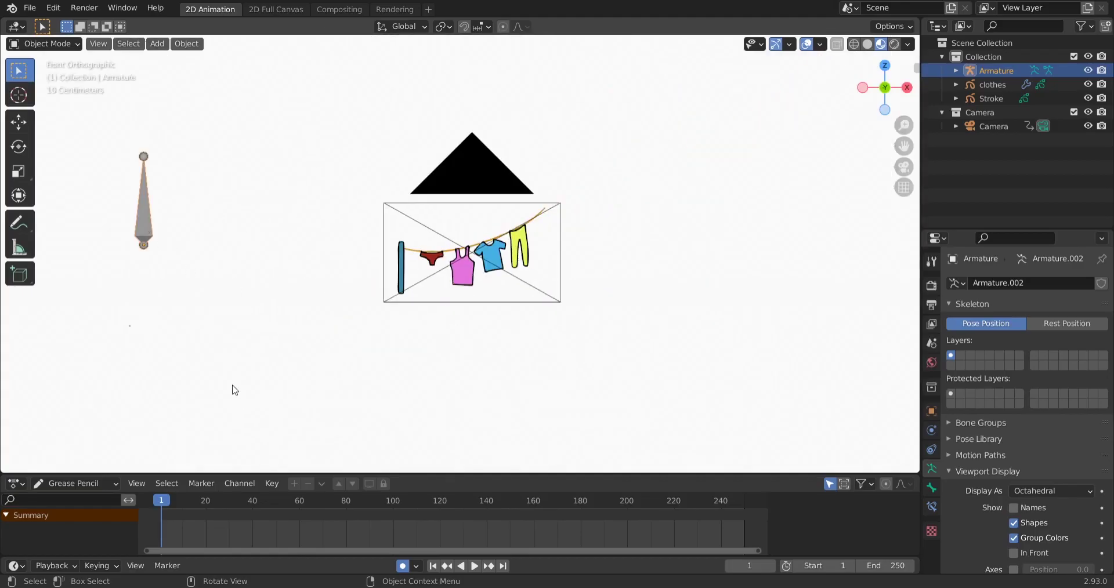
{"action": "key", "text": "g"}
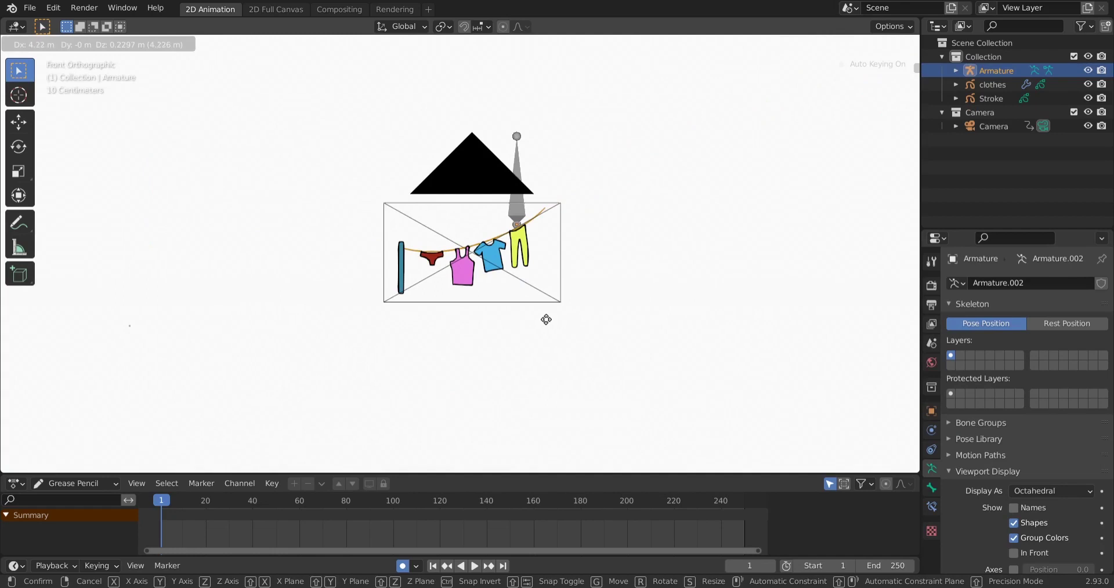
{"action": "left_click", "coordinate": [551, 331]}
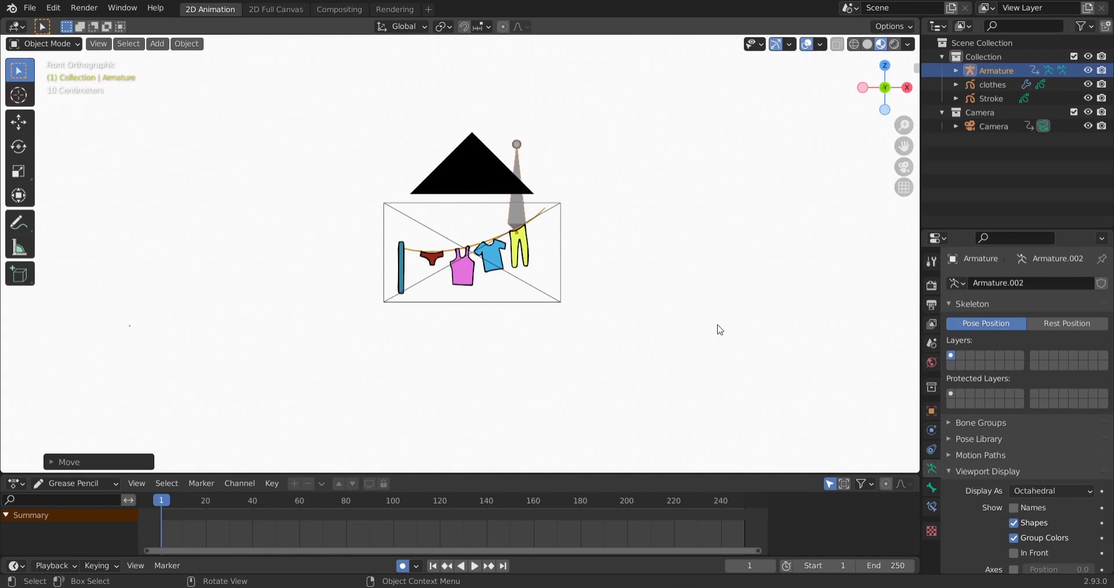
{"action": "key", "text": "KP_7"}
{"action": "scroll", "coordinate": [666, 351], "scroll_direction": "up", "scroll_amount": 8}
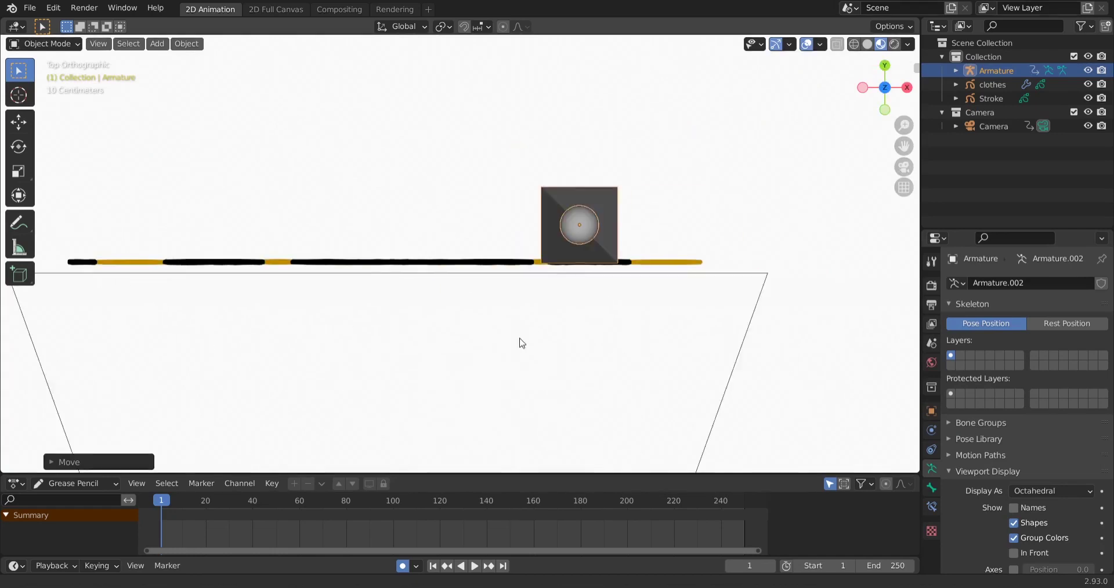
{"action": "key", "text": "g"}
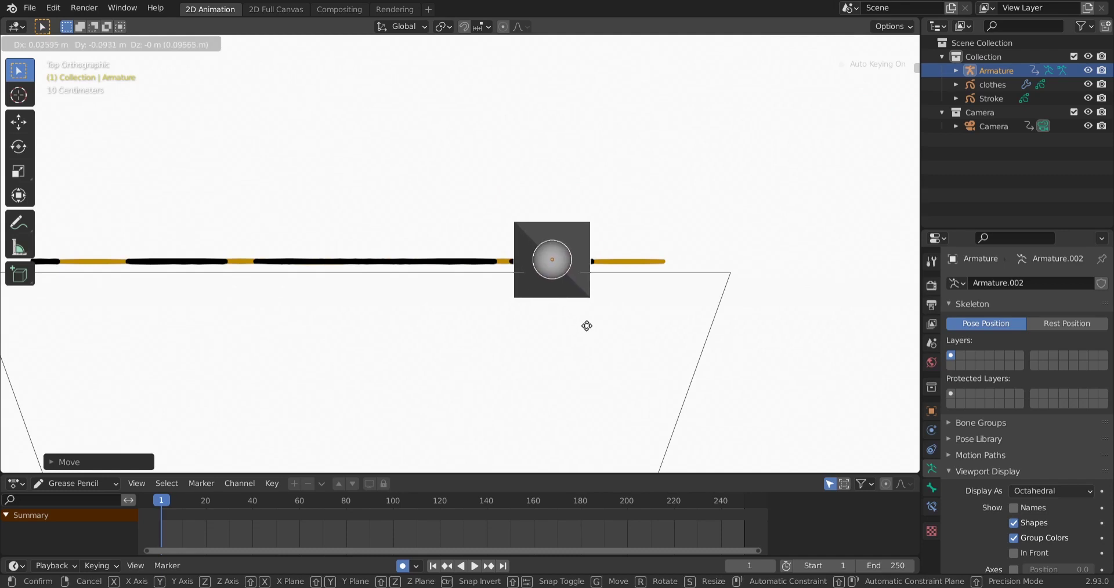
{"action": "left_click", "coordinate": [585, 326]}
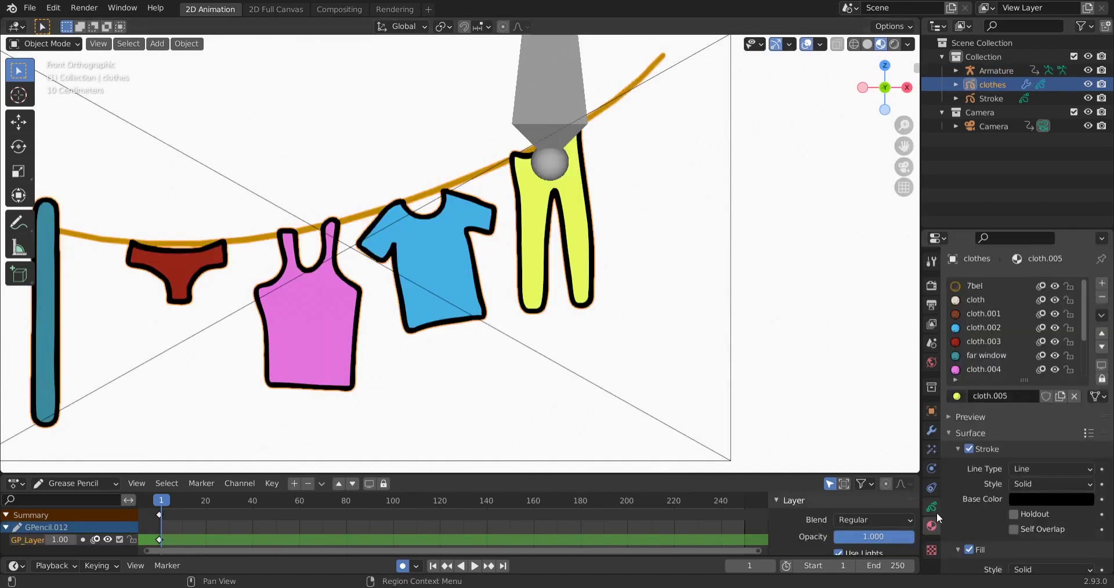
{"action": "left_click", "coordinate": [931, 507]}
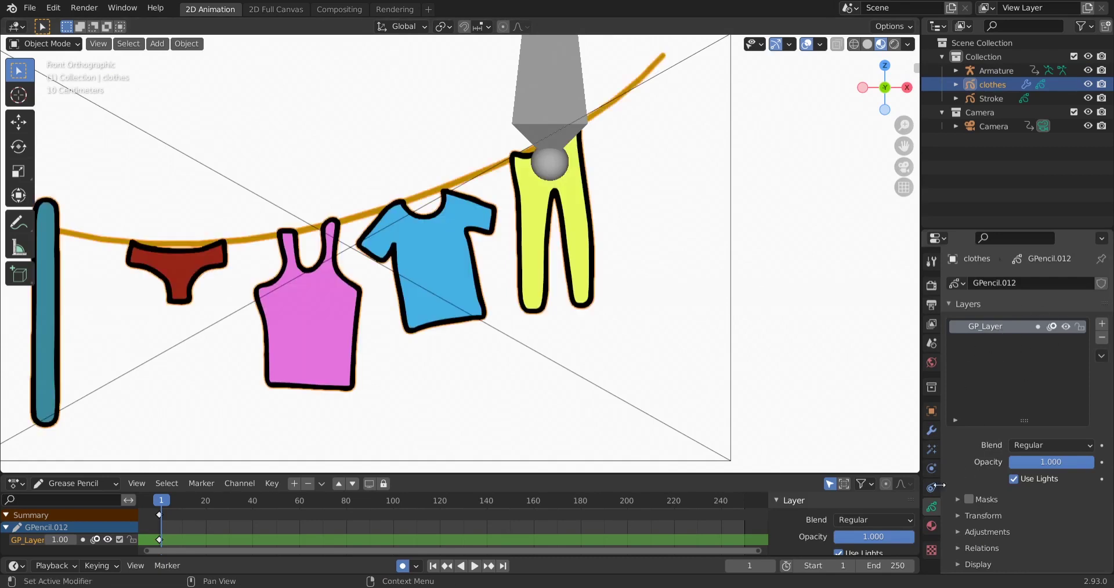
{"action": "left_click", "coordinate": [931, 526]}
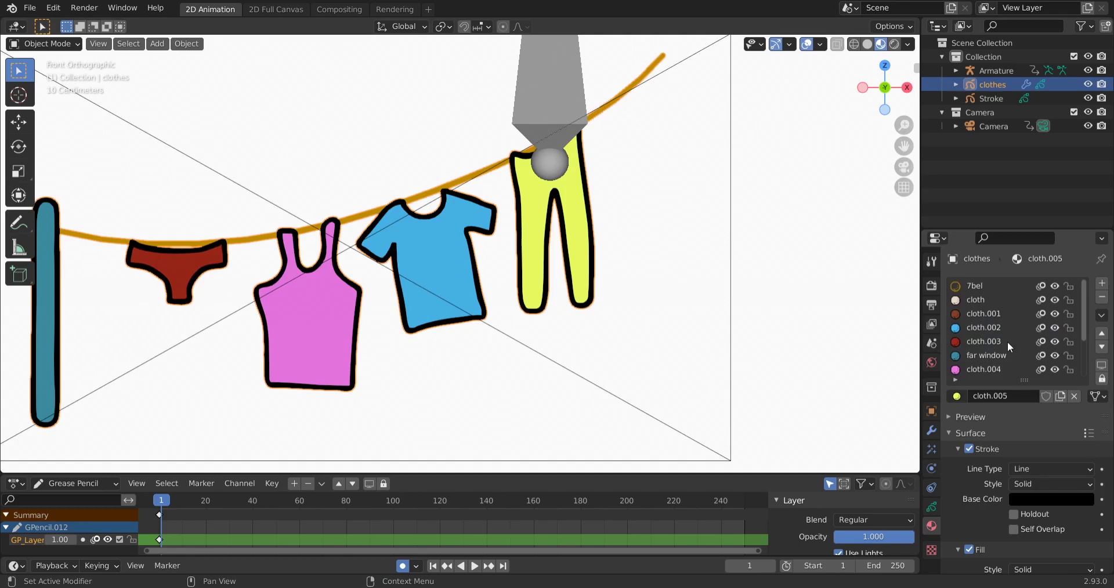
Step: Select the armature and switch it to Edit Mode
{"action": "left_click", "coordinate": [547, 102]}
{"action": "scroll", "coordinate": [588, 227], "scroll_direction": "down", "scroll_amount": 4}
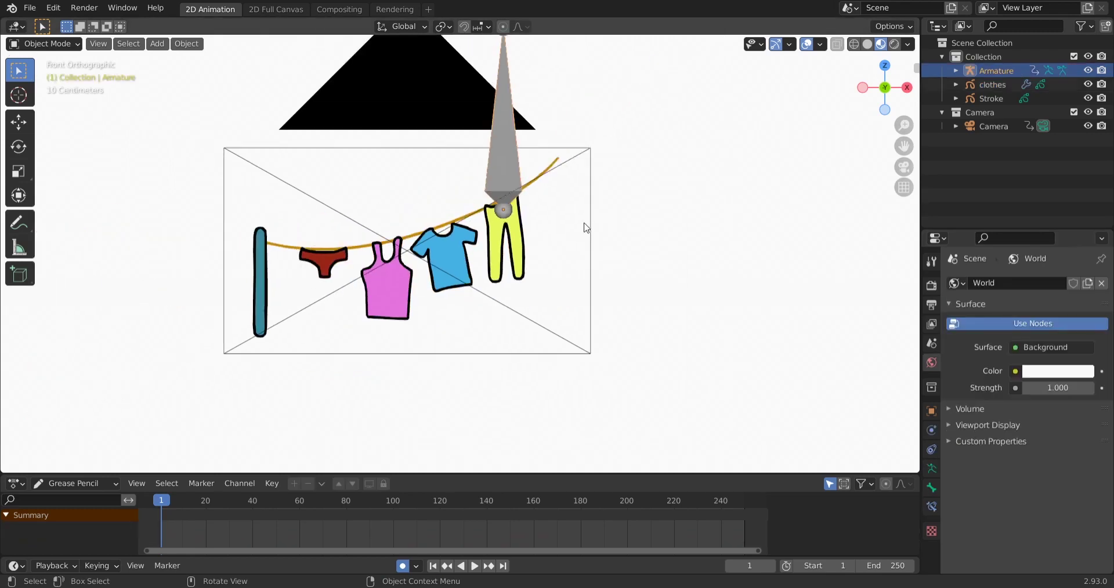
{"action": "middle_click_drag", "start_coordinate": [586, 224], "coordinate": [769, 348], "text": "shift"}
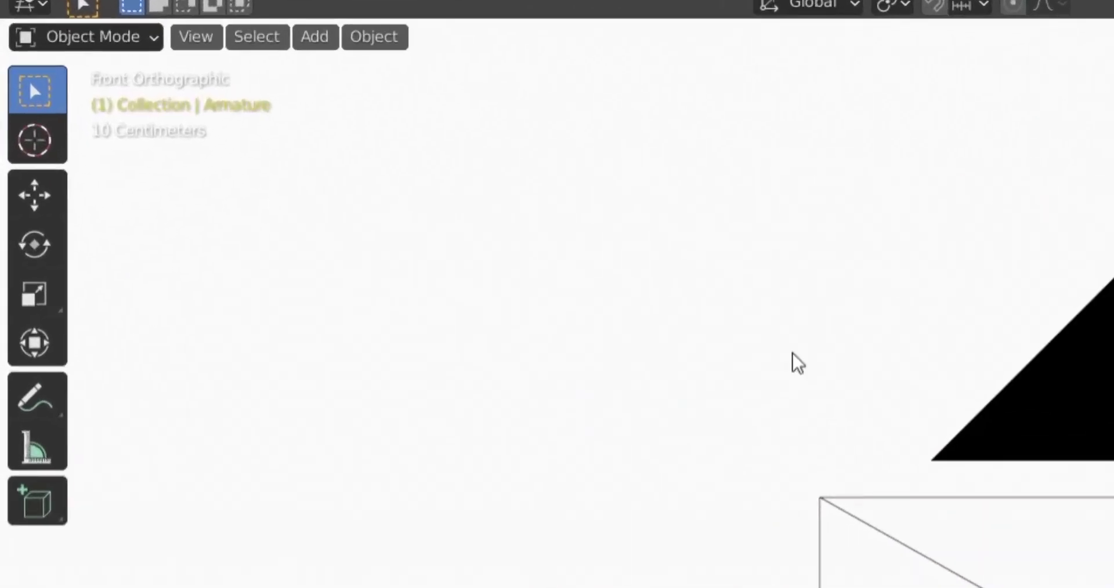
{"action": "left_click", "coordinate": [109, 38]}
{"action": "left_click", "coordinate": [107, 98]}
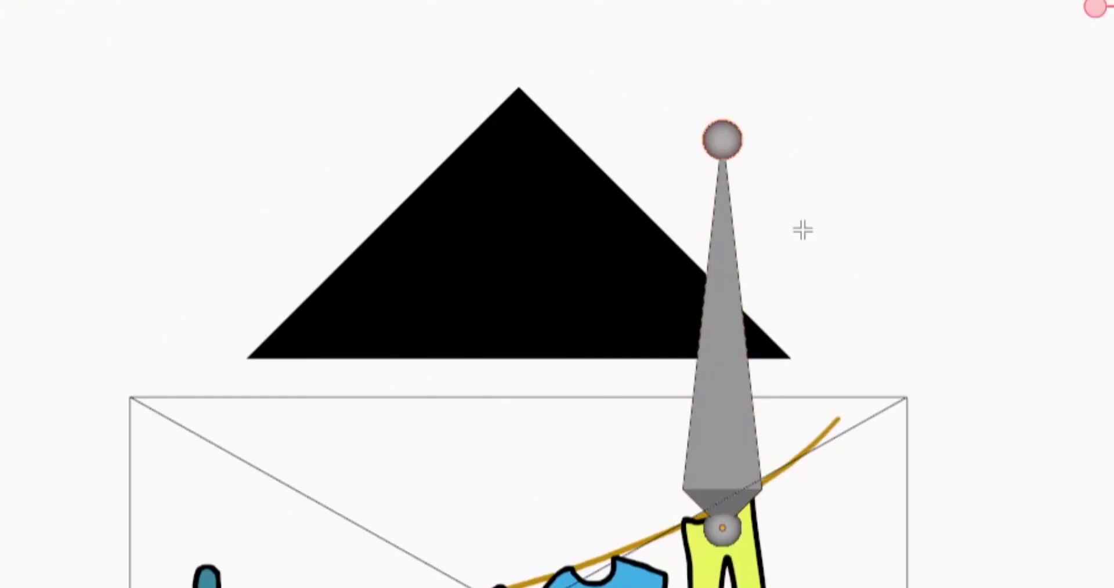
Step: Move the bone's tip down between the yellow trouser legs, just below the crotch
{"action": "middle_click_drag", "start_coordinate": [905, 428], "coordinate": [839, 292], "text": "shift"}
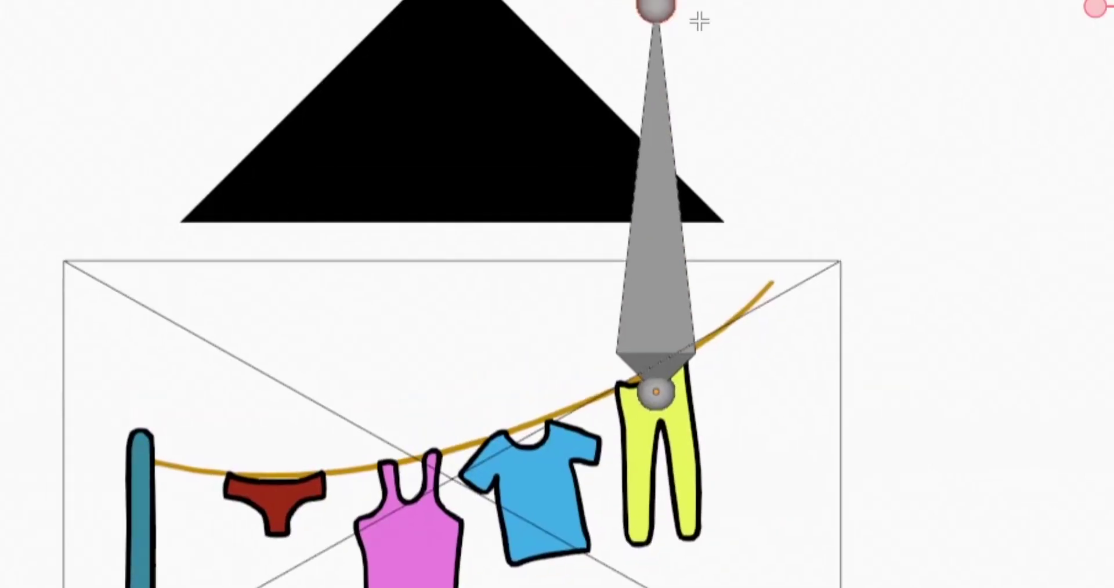
{"action": "key", "text": "g"}
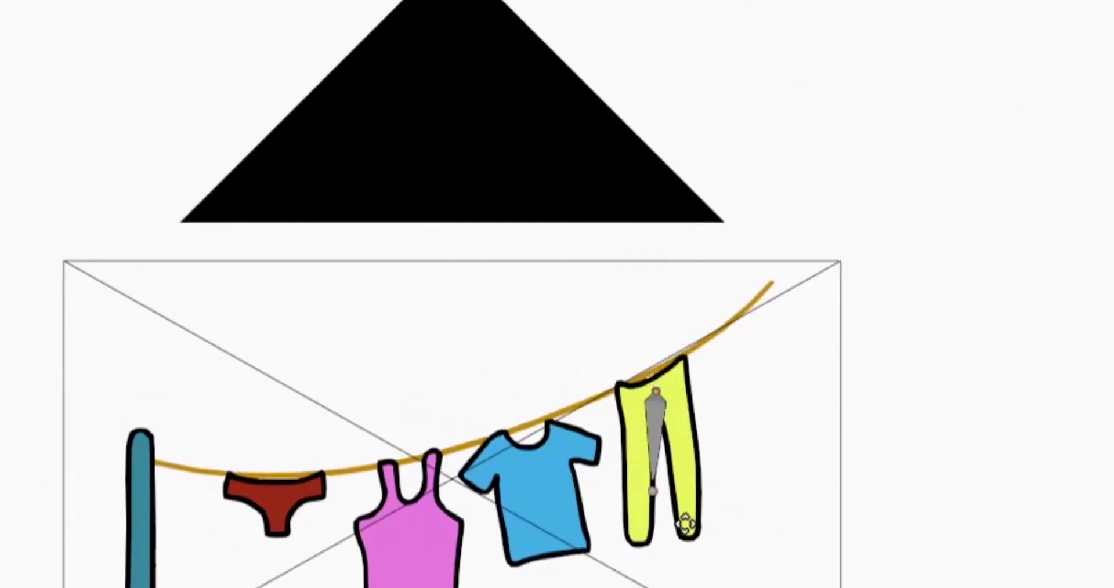
{"action": "left_click", "coordinate": [695, 503]}
{"action": "scroll", "coordinate": [695, 503], "scroll_direction": "up", "scroll_amount": 5}
{"action": "middle_click_drag", "start_coordinate": [874, 552], "coordinate": [53, 253], "text": "shift"}
{"action": "scroll", "coordinate": [53, 253], "scroll_direction": "up", "scroll_amount": 2}
{"action": "left_click_drag", "start_coordinate": [462, 331], "coordinate": [585, 426]}
{"action": "key", "text": "g"}
{"action": "left_click", "coordinate": [584, 415]}
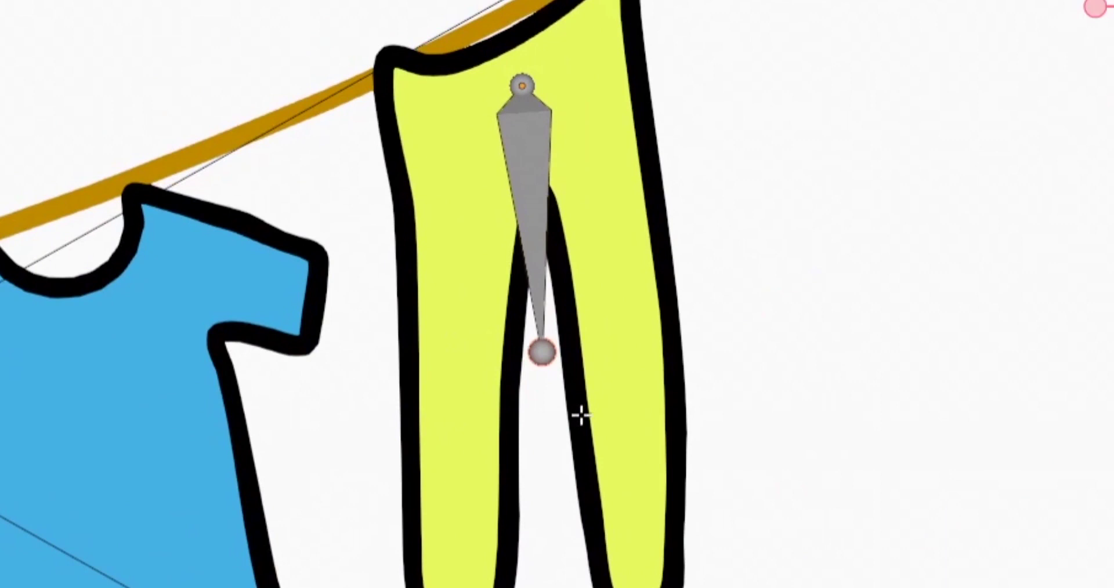
Step: Extrude a second bone downward from the first bone's tip to the hem level of the yellow trousers
{"action": "key", "text": "e"}
{"action": "left_click", "coordinate": [528, 414]}
{"action": "key", "text": "e"}
{"action": "key", "text": "z"}
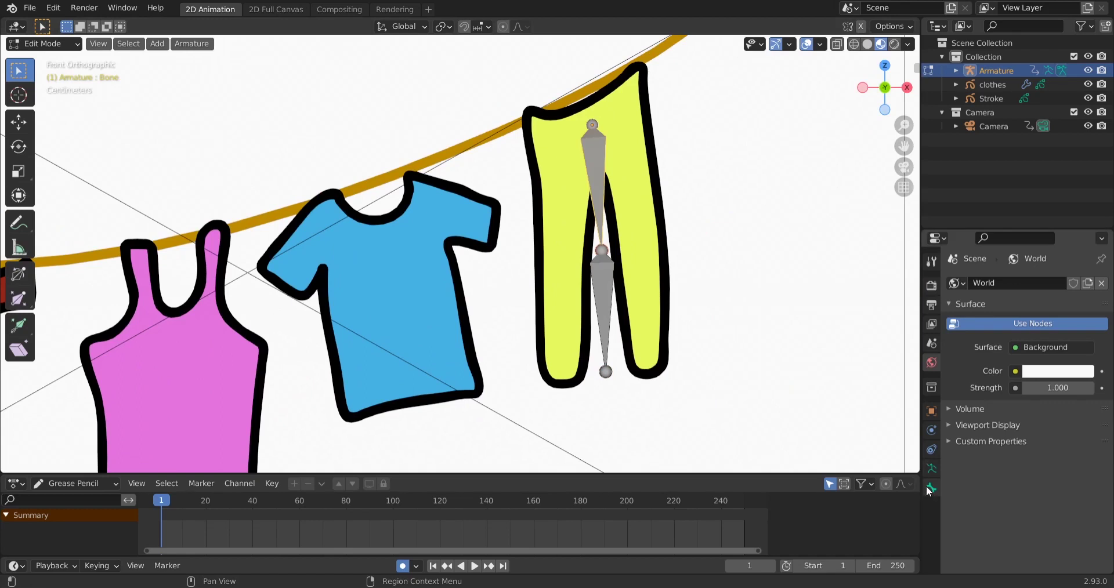
Step: Set the upper trouser bone's Bendy Bones segments to 5
{"action": "left_click", "coordinate": [932, 487]}
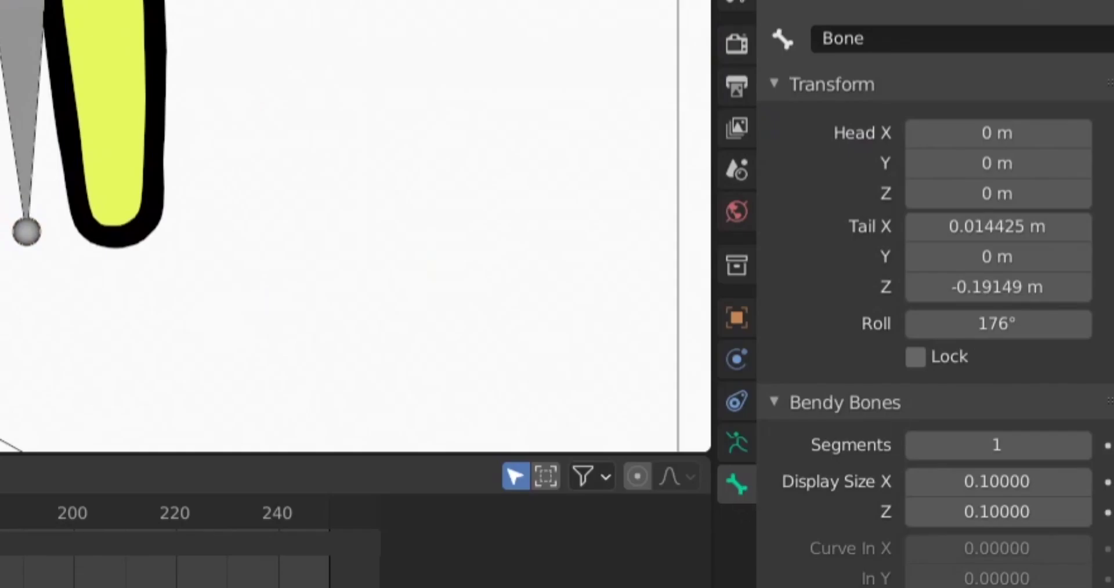
{"action": "scroll", "coordinate": [935, 290], "scroll_direction": "down", "scroll_amount": 5}
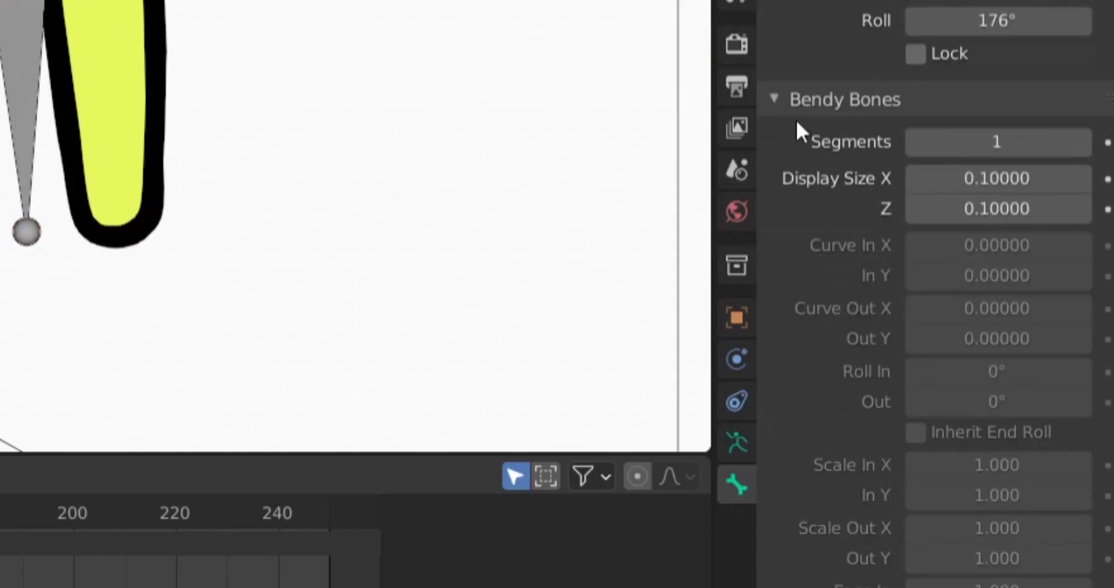
{"action": "left_click", "coordinate": [987, 144]}
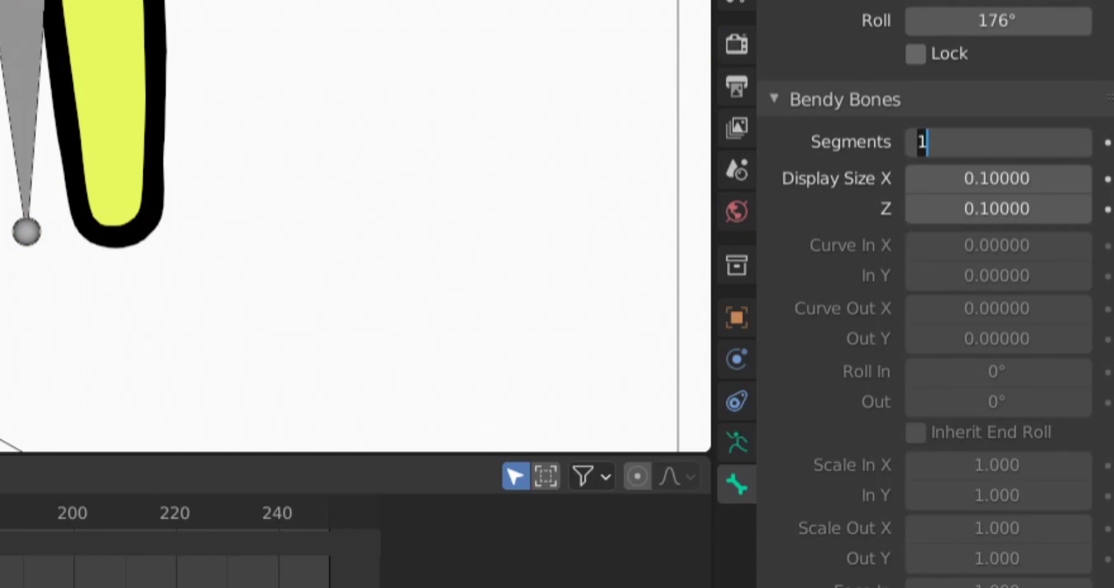
{"action": "key", "text": "Return"}
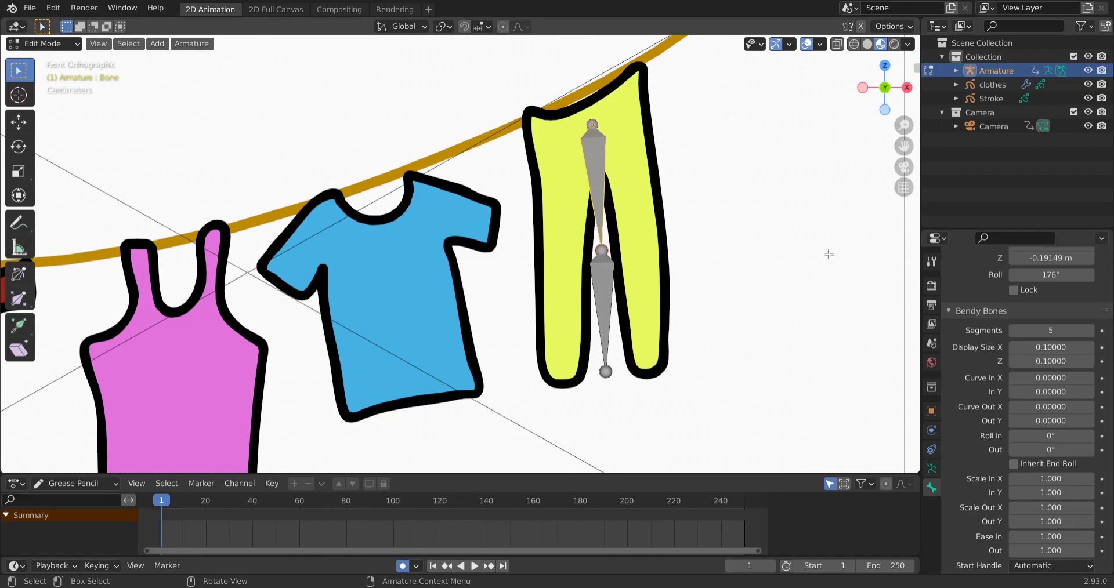
Step: Set the lower trouser bone's Bendy Bones segments to 5
{"action": "left_click", "coordinate": [598, 280]}
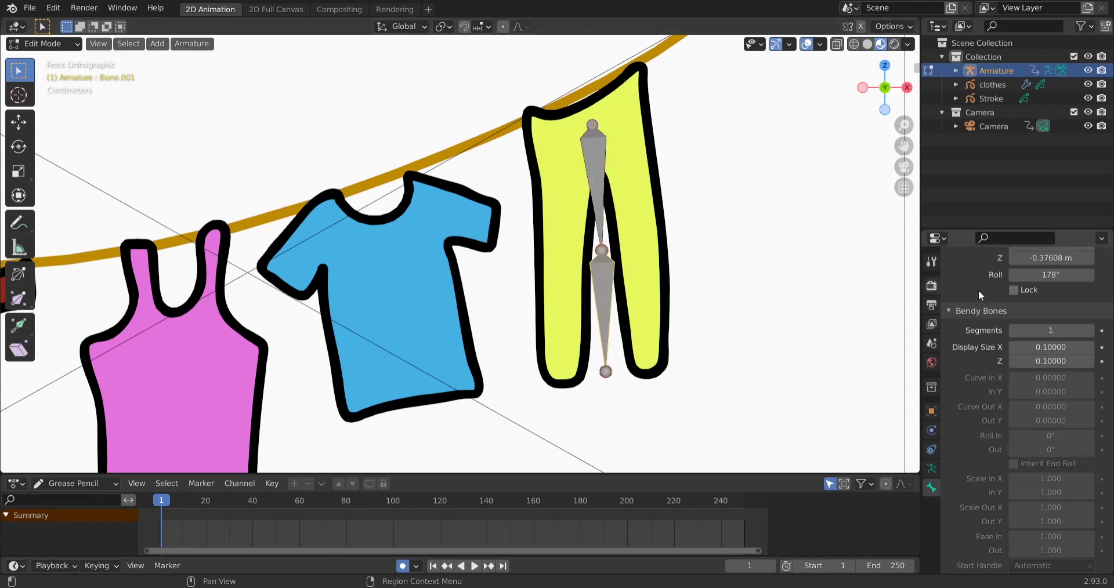
{"action": "left_click", "coordinate": [1058, 332]}
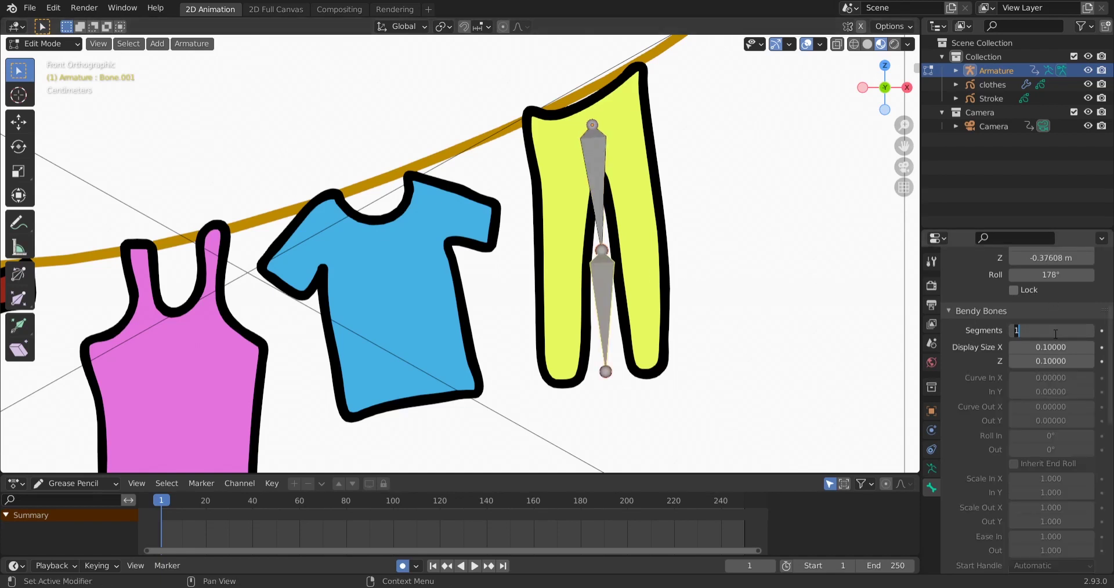
{"action": "type", "text": "5"}
{"action": "key", "text": "Return"}
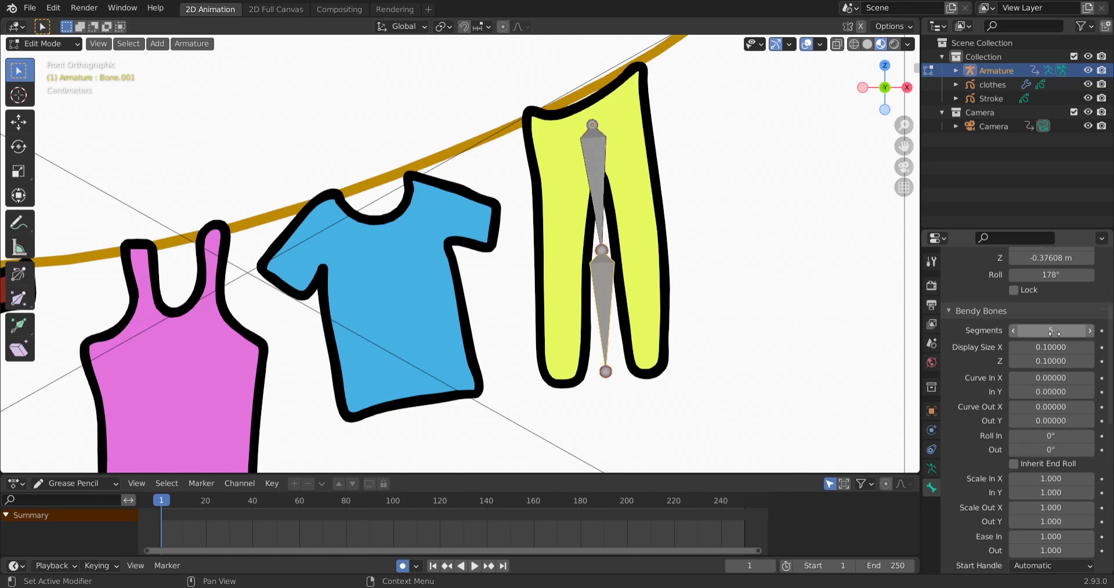
Step: Set the armature's viewport display type to B-Bone
{"action": "left_click", "coordinate": [932, 470]}
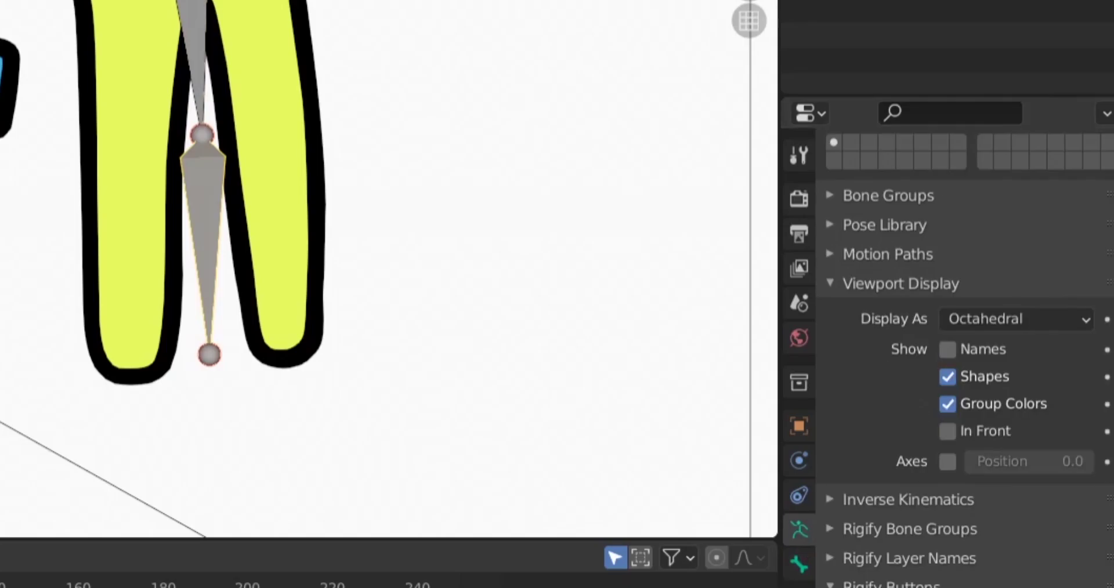
{"action": "left_click", "coordinate": [1025, 321]}
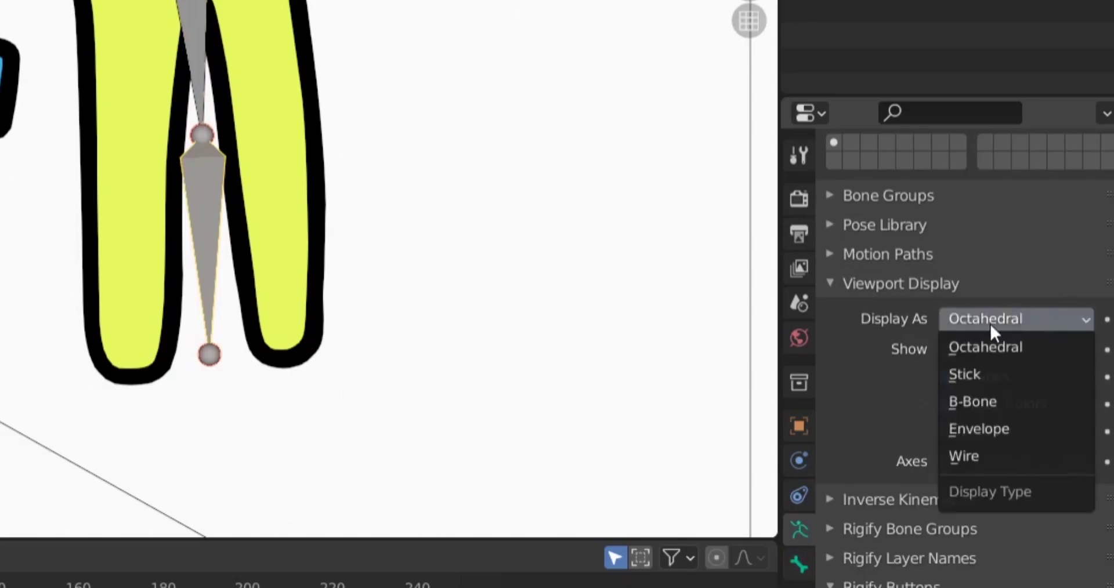
{"action": "left_click", "coordinate": [980, 403]}
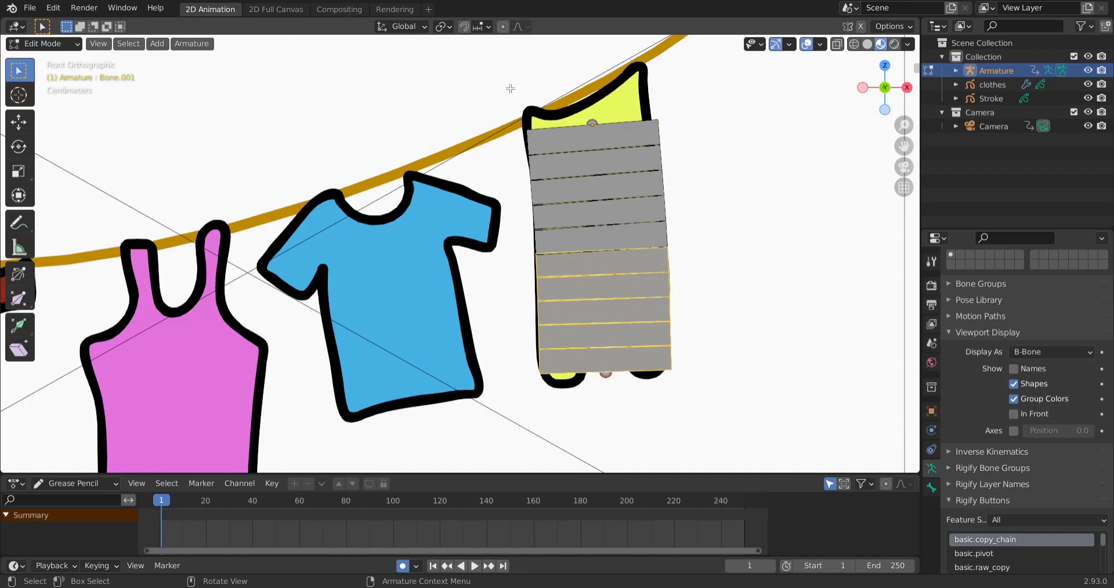
Step: Scale both bones' B-Bone thickness down to about 0.157 and set the armature's display type to Octahedral
{"action": "left_click_drag", "start_coordinate": [510, 76], "coordinate": [805, 442]}
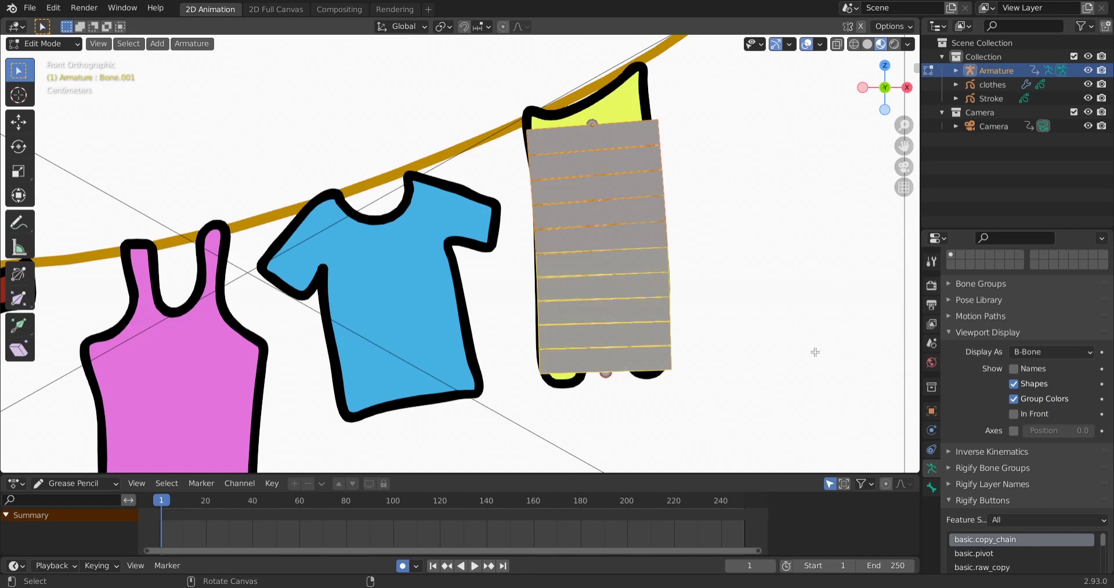
{"action": "key", "text": "ctrl+alt+s"}
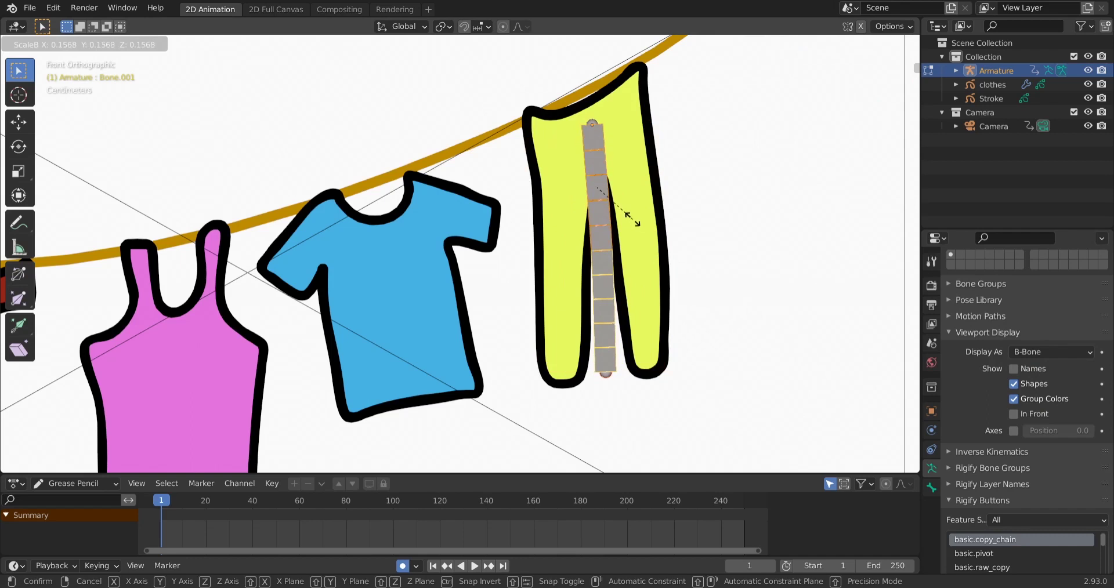
{"action": "left_click", "coordinate": [633, 219]}
{"action": "left_click", "coordinate": [1022, 352]}
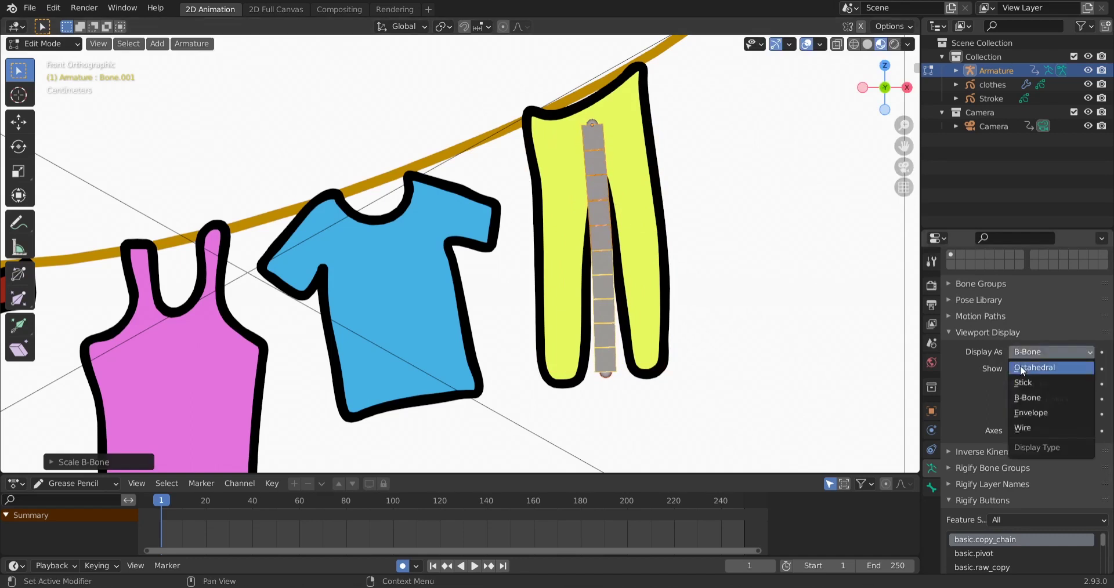
{"action": "left_click", "coordinate": [1022, 368]}
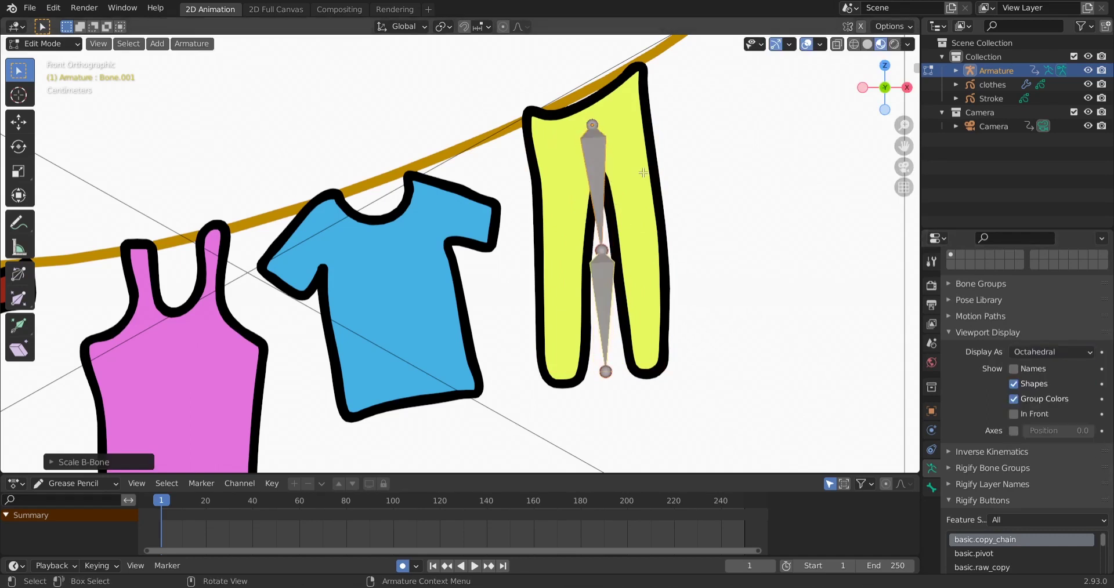
Step: Duplicate both trouser bones onto the blue T-shirt, offset about -0.33 m in X and -0.13 m in Z
{"action": "left_click_drag", "start_coordinate": [538, 94], "coordinate": [743, 324]}
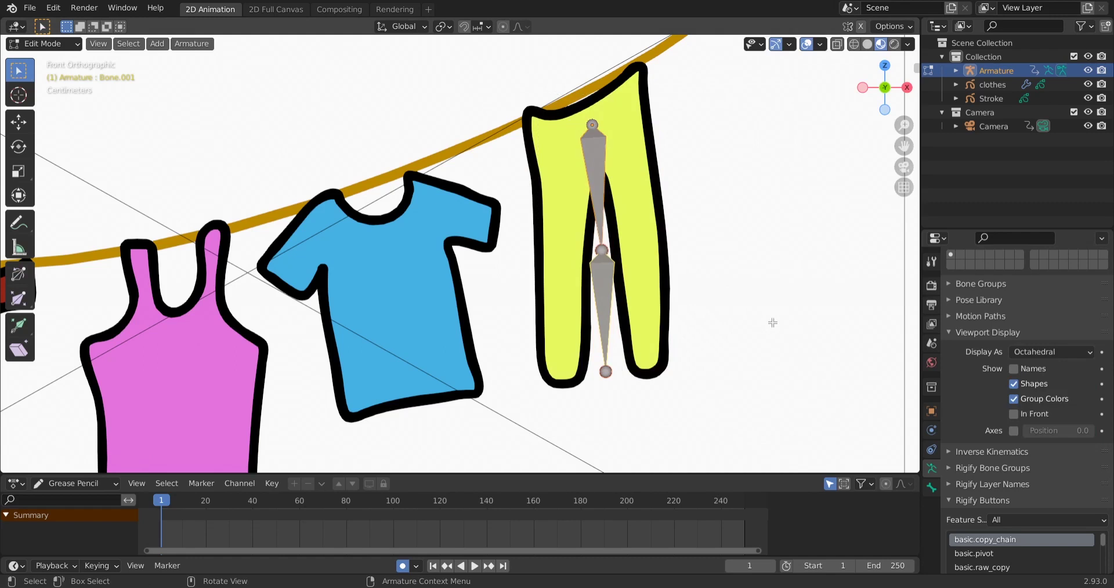
{"action": "key", "text": "shift+d"}
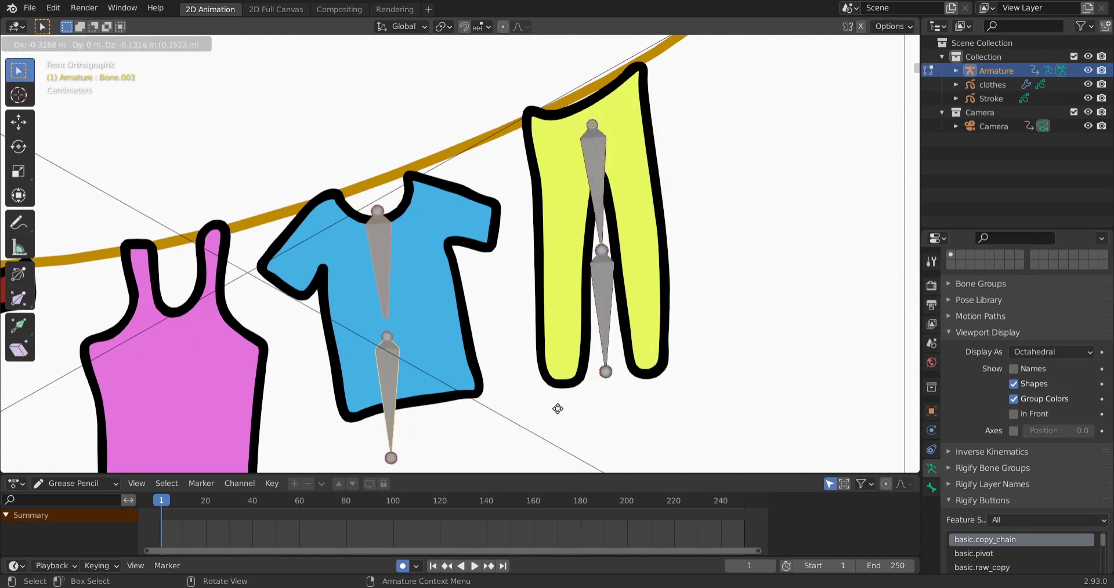
{"action": "left_click", "coordinate": [558, 409]}
{"action": "middle_click_drag", "start_coordinate": [558, 409], "coordinate": [671, 308], "text": "shift"}
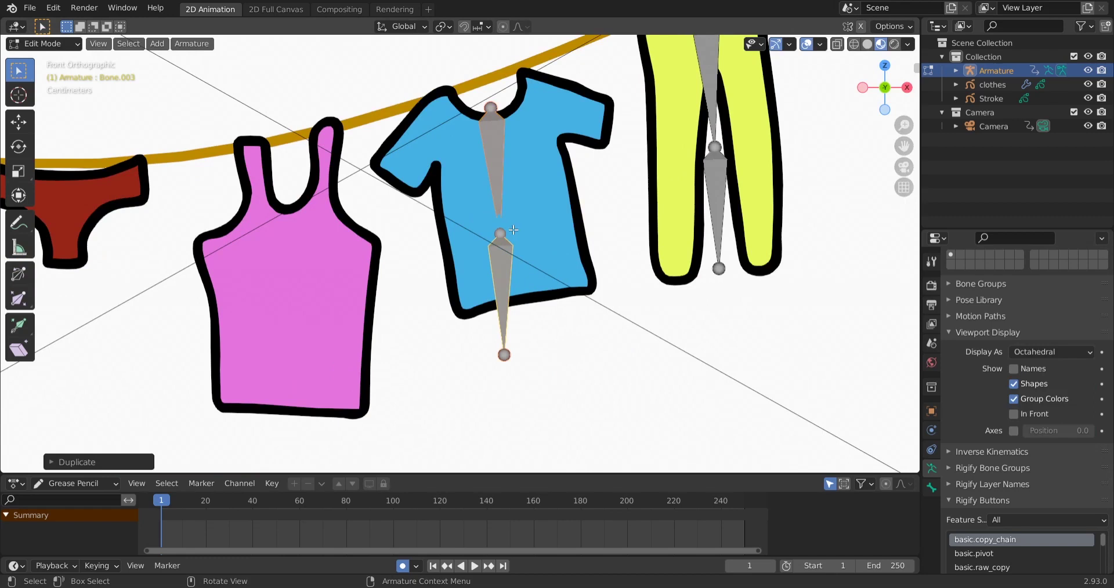
Step: Enable In Front in the armature's viewport display so its bones draw over the clothes
{"action": "scroll", "coordinate": [494, 220], "scroll_direction": "up", "scroll_amount": 3}
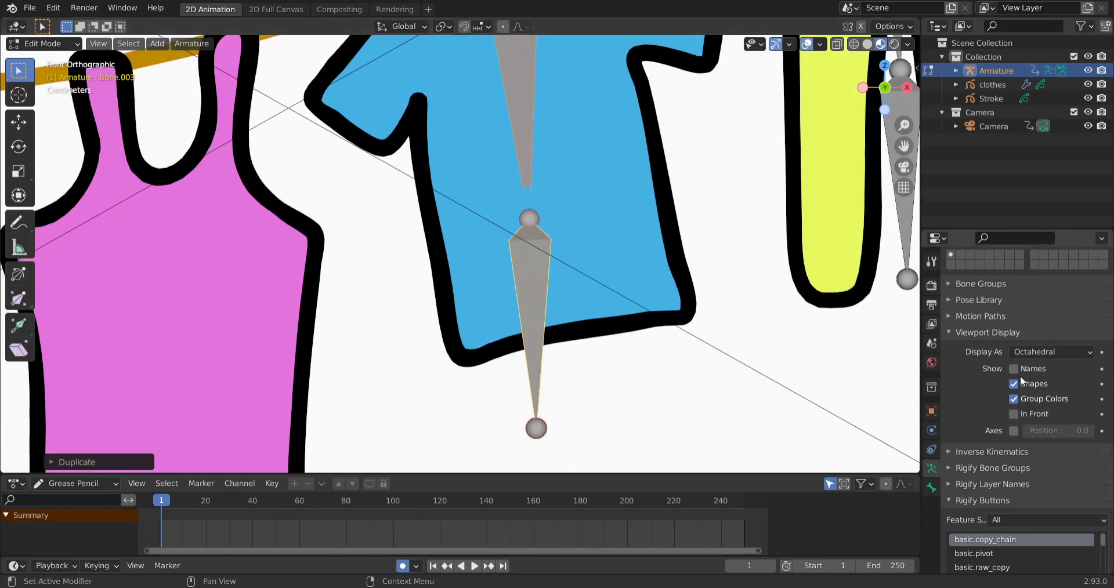
{"action": "left_click", "coordinate": [1014, 413]}
{"action": "scroll", "coordinate": [616, 289], "scroll_direction": "down", "scroll_amount": 3}
{"action": "middle_click_drag", "start_coordinate": [618, 290], "coordinate": [603, 327], "text": "shift"}
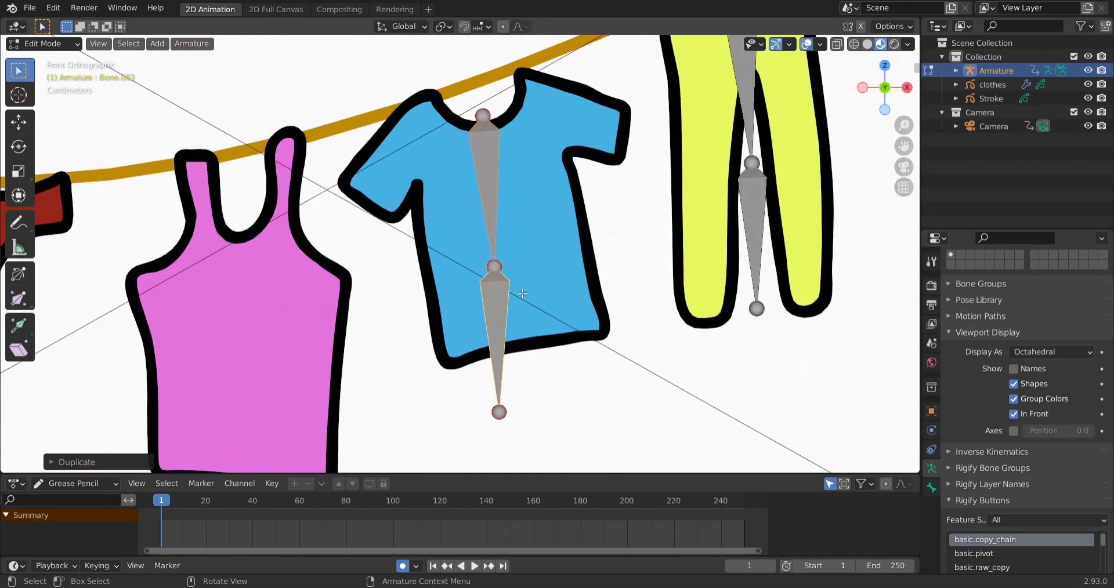
Step: Raise the T-shirt bones' middle joint and move the lower tip to the shirt's hem, about 0.02 m in X and 0.09 m in Z
{"action": "left_click_drag", "start_coordinate": [402, 223], "coordinate": [558, 309]}
{"action": "key", "text": "g"}
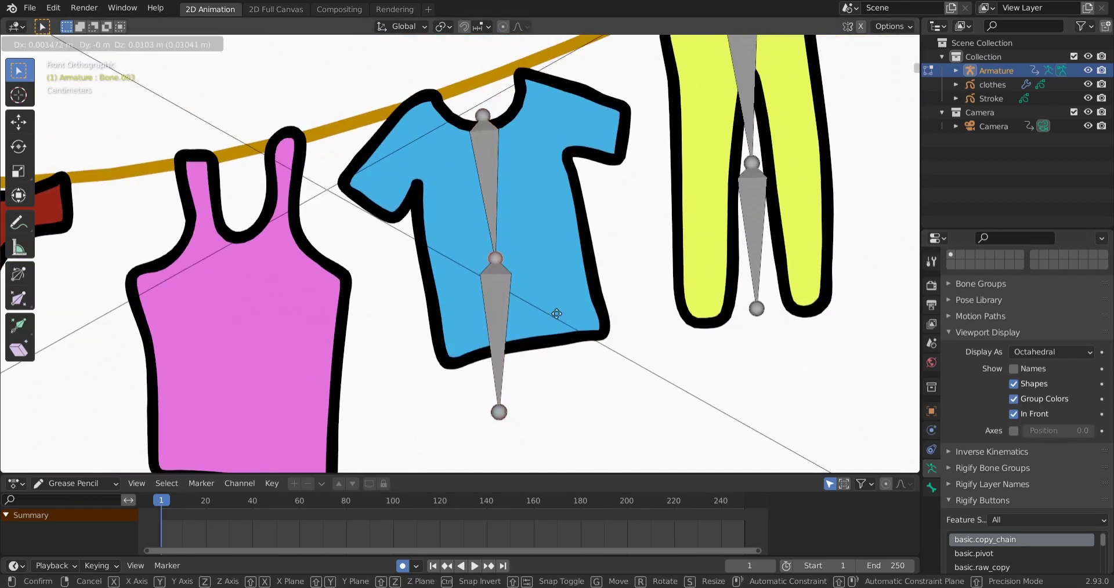
{"action": "left_click", "coordinate": [556, 297]}
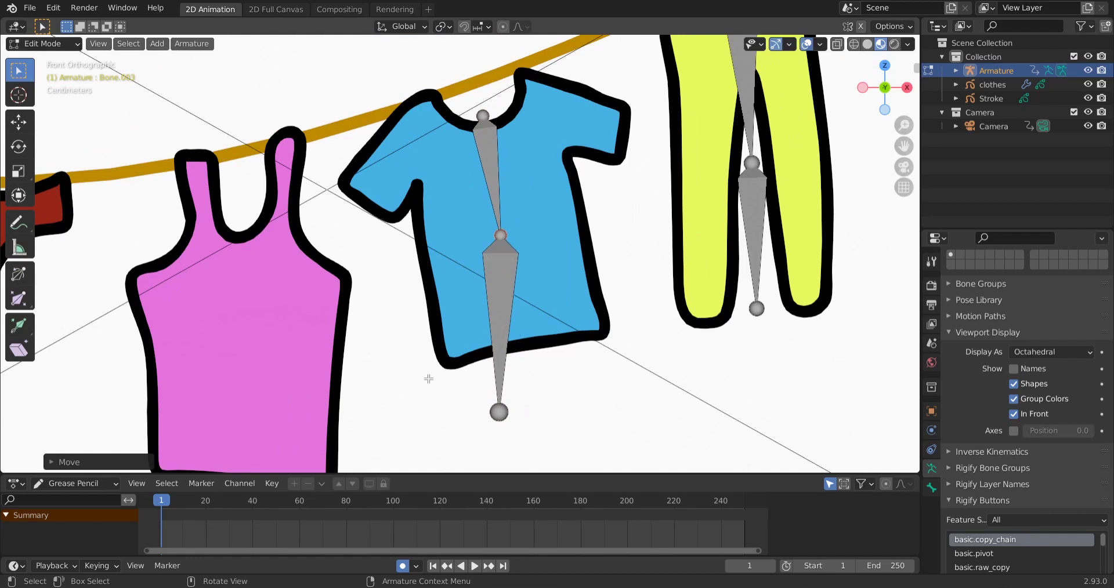
{"action": "left_click_drag", "start_coordinate": [450, 395], "coordinate": [551, 457]}
{"action": "key", "text": "g"}
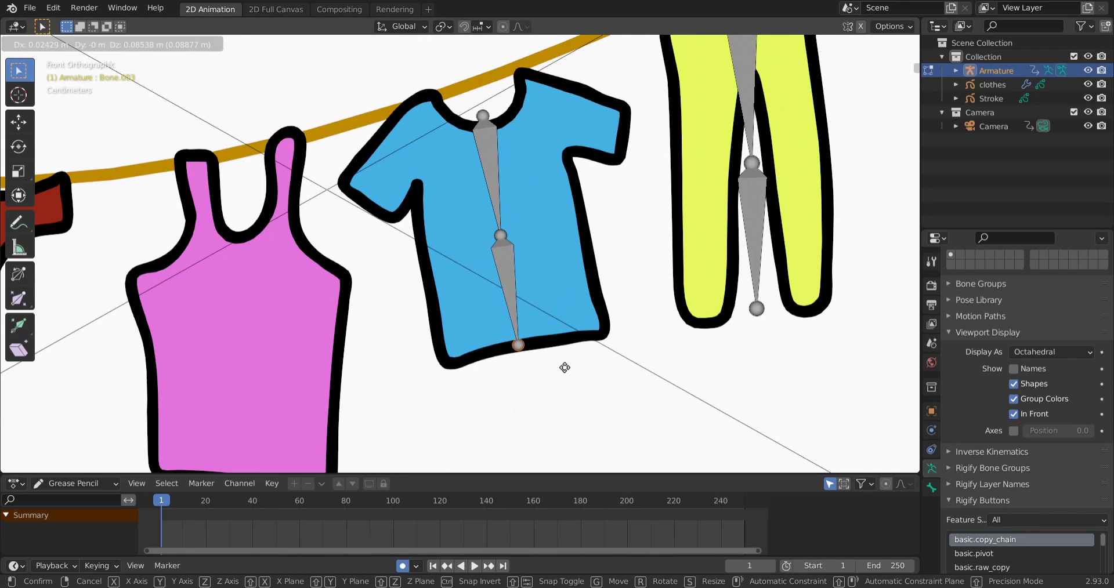
{"action": "left_click", "coordinate": [566, 368]}
{"action": "left_click", "coordinate": [500, 235]}
{"action": "key", "text": "g"}
{"action": "left_click", "coordinate": [509, 293]}
Step: Duplicate both T-shirt bones onto the pink tank top, offset about -0.31 m in X and -0.08 m in Z, and fit them down its middle
{"action": "scroll", "coordinate": [469, 327], "scroll_direction": "down", "scroll_amount": 2}
{"action": "middle_click_drag", "start_coordinate": [519, 168], "coordinate": [619, 164], "text": "shift"}
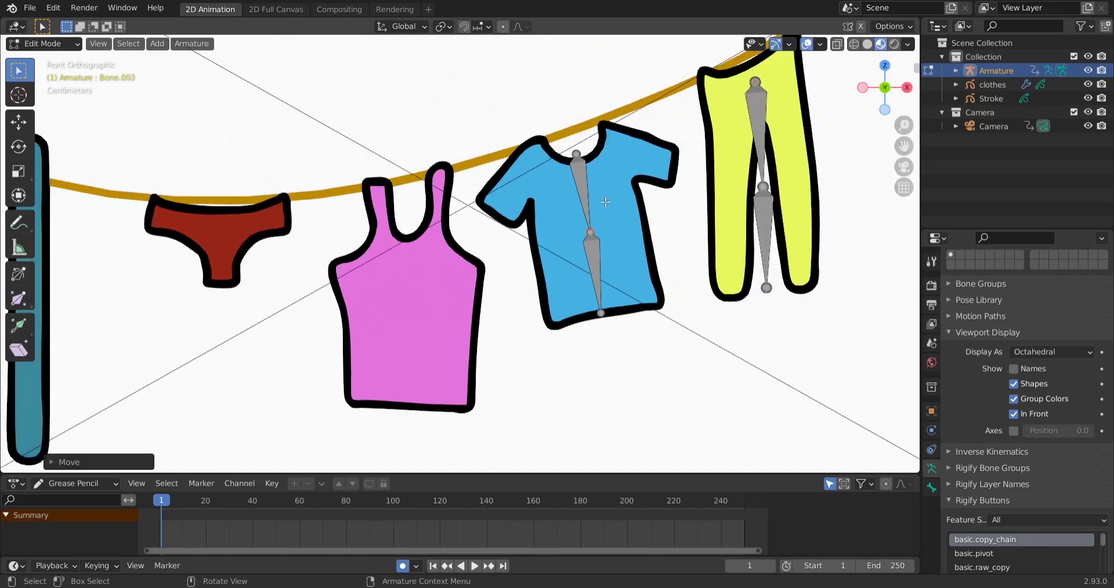
{"action": "left_click_drag", "start_coordinate": [532, 122], "coordinate": [674, 334]}
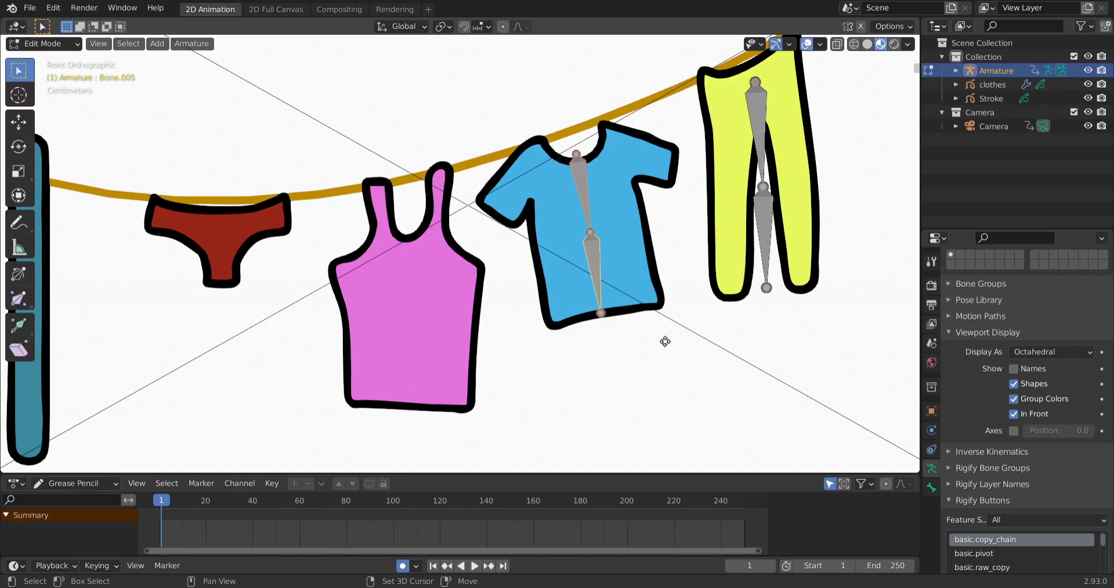
{"action": "key", "text": "shift+d"}
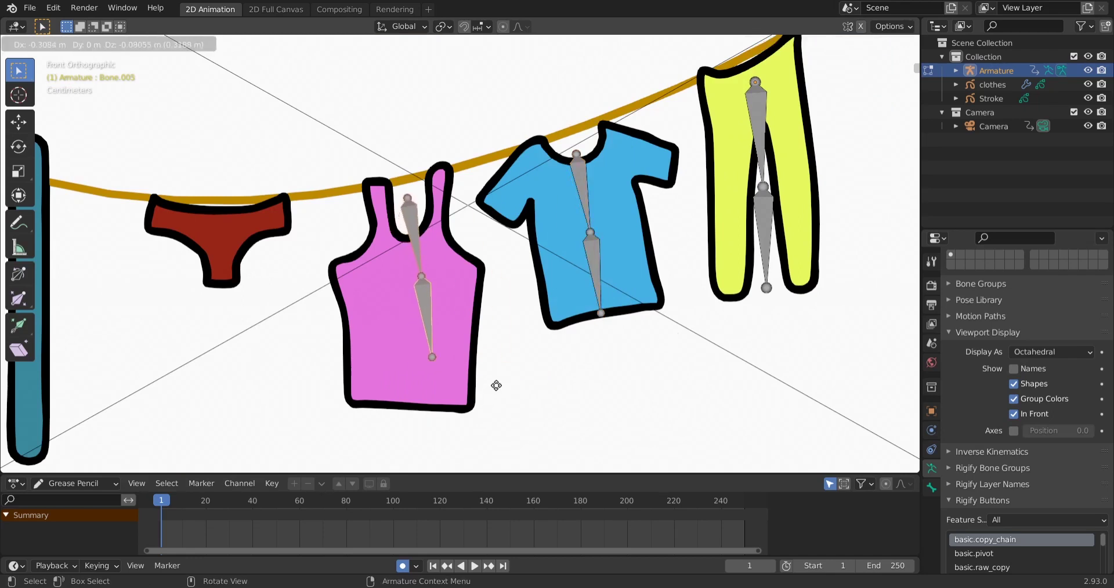
{"action": "left_click", "coordinate": [486, 378]}
{"action": "key", "text": "g"}
{"action": "left_click", "coordinate": [417, 371]}
Step: Duplicate both tank top bones onto the red underwear
{"action": "left_click_drag", "start_coordinate": [375, 174], "coordinate": [527, 440]}
{"action": "middle_click_drag", "start_coordinate": [506, 390], "coordinate": [714, 393], "text": "shift"}
{"action": "key", "text": "shift+d"}
{"action": "left_click", "coordinate": [555, 456]}
Step: Shorten the underwear bones by raising the middle joint to the garment's lower edge and pulling the tip up
{"action": "left_click", "coordinate": [457, 347]}
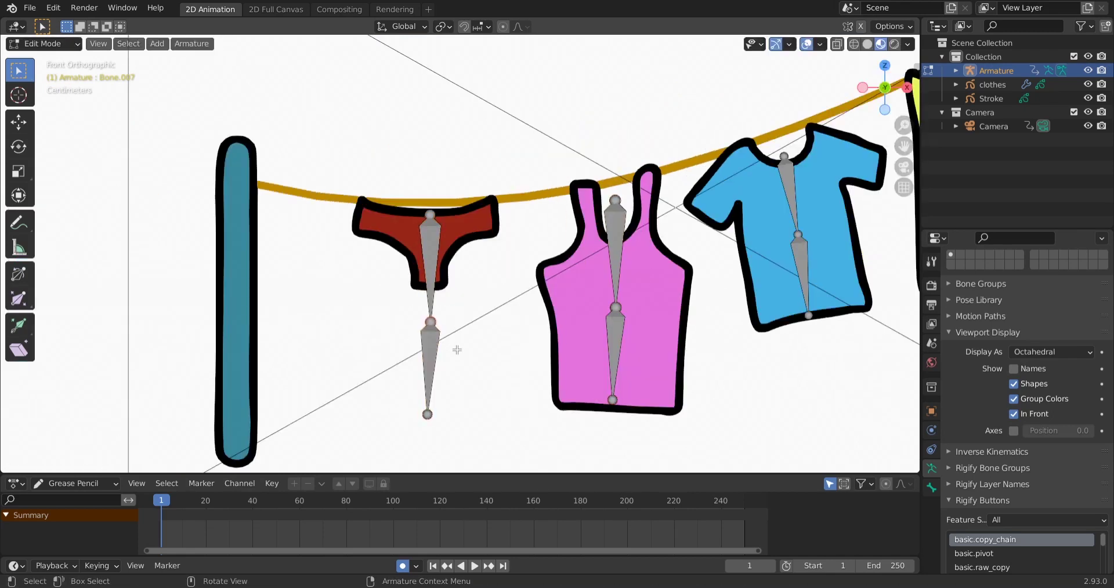
{"action": "key", "text": "g"}
{"action": "left_click", "coordinate": [478, 343]}
{"action": "left_click_drag", "start_coordinate": [384, 392], "coordinate": [451, 446]}
{"action": "key", "text": "g"}
{"action": "left_click", "coordinate": [451, 386]}
Step: Examine how the bones line up with the clothes from the top and front views
{"action": "scroll", "coordinate": [508, 394], "scroll_direction": "down", "scroll_amount": 3}
{"action": "scroll", "coordinate": [515, 378], "scroll_direction": "up", "scroll_amount": 2}
{"action": "middle_click_drag", "start_coordinate": [729, 322], "coordinate": [491, 367], "text": "shift"}
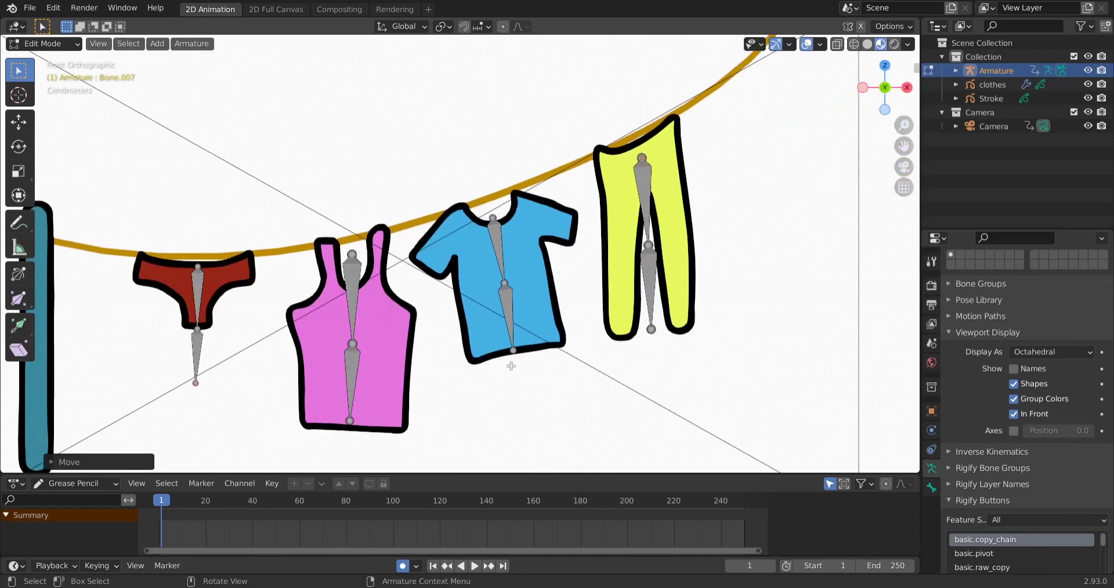
{"action": "key", "text": "KP_7"}
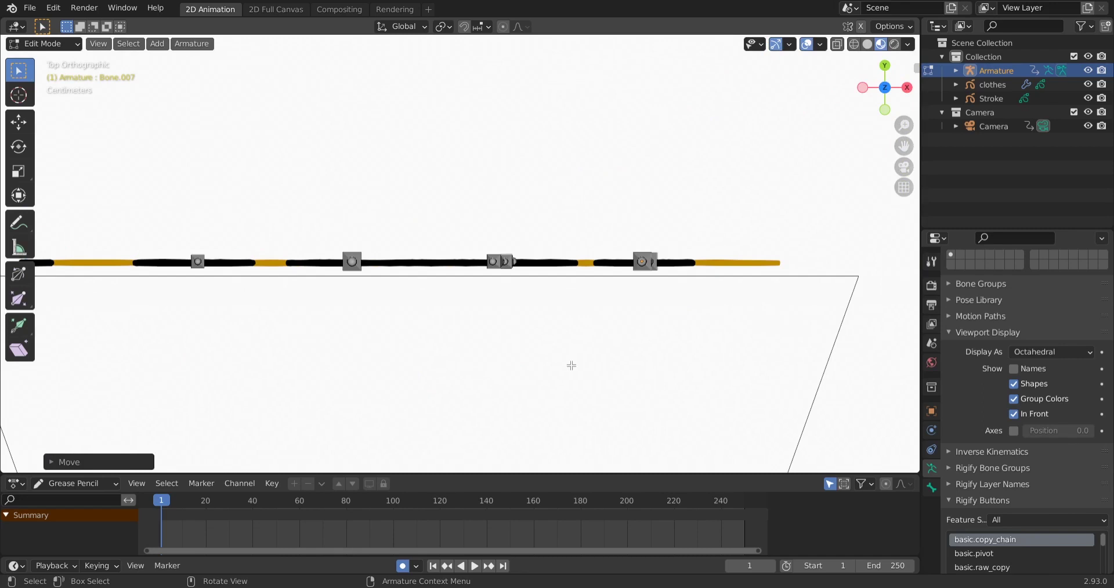
{"action": "key", "text": "KP_1"}
{"action": "scroll", "coordinate": [426, 262], "scroll_direction": "down", "scroll_amount": 2}
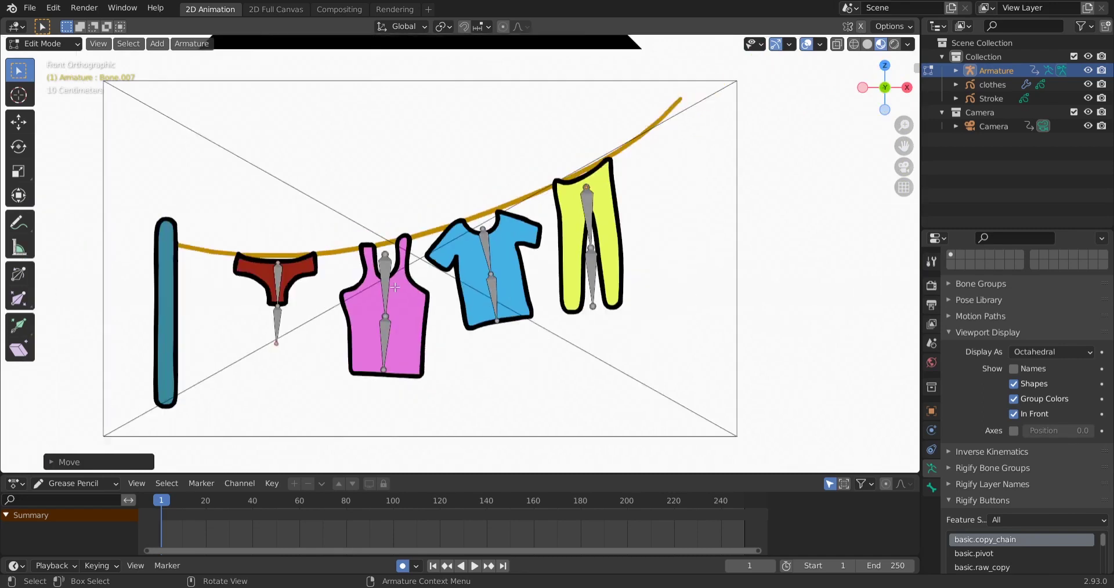
{"action": "middle_click_drag", "start_coordinate": [397, 287], "coordinate": [455, 248], "text": "shift"}
Step: Switch to Object Mode and parent the clothes to the armature using Armature Deform With Empty Groups
{"action": "key", "text": "ctrl+Tab"}
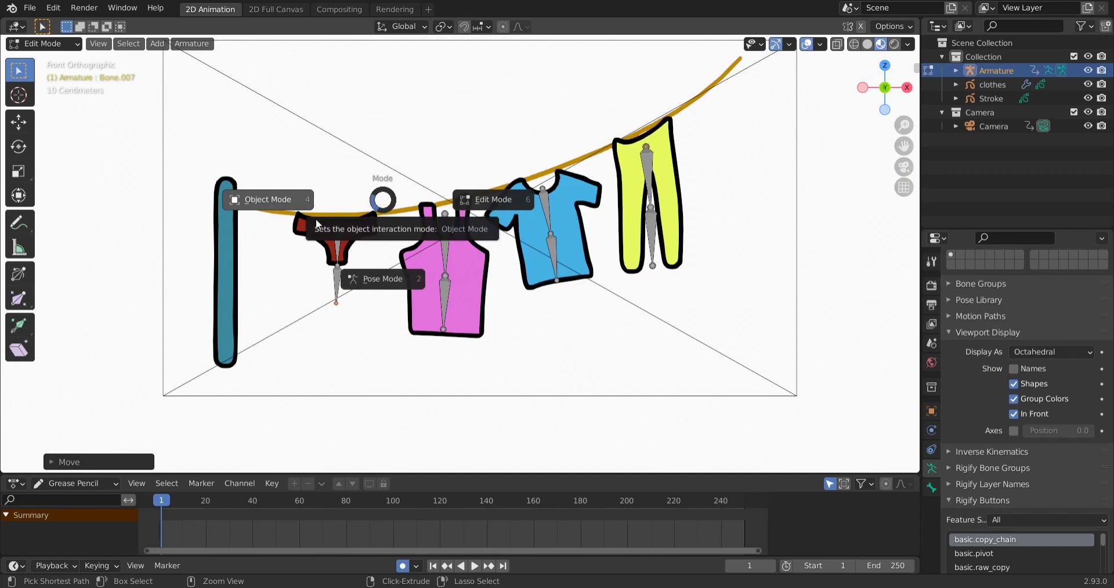
{"action": "left_click", "coordinate": [219, 175]}
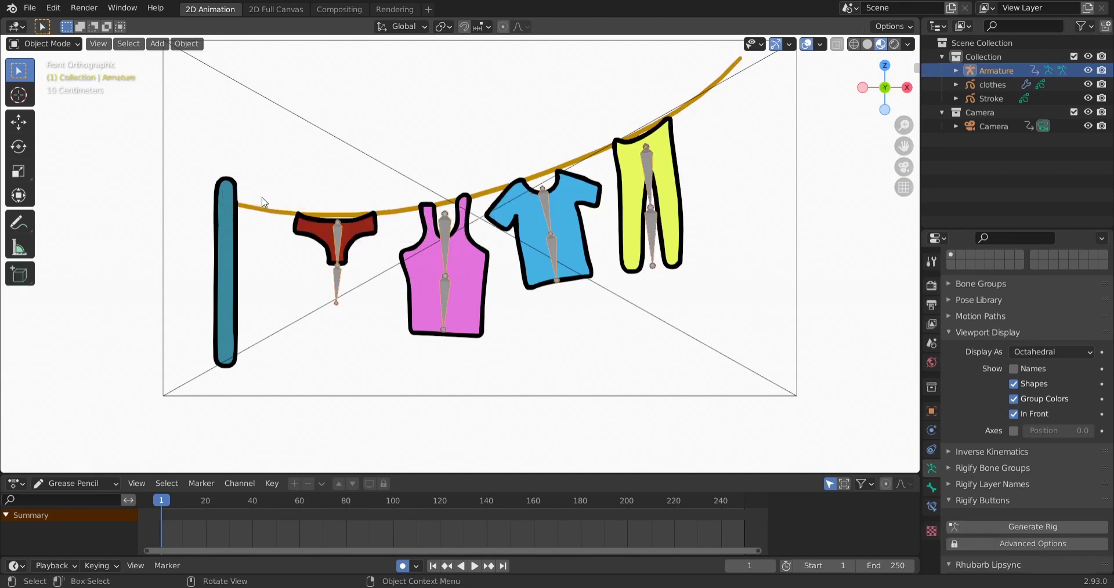
{"action": "left_click", "coordinate": [671, 228]}
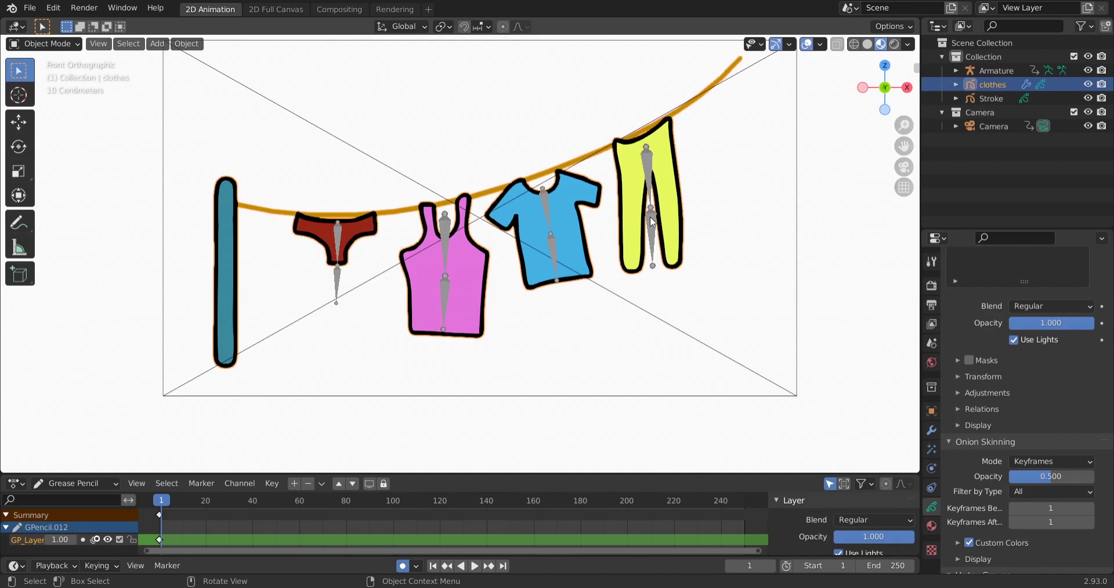
{"action": "left_click", "coordinate": [651, 222], "text": "shift"}
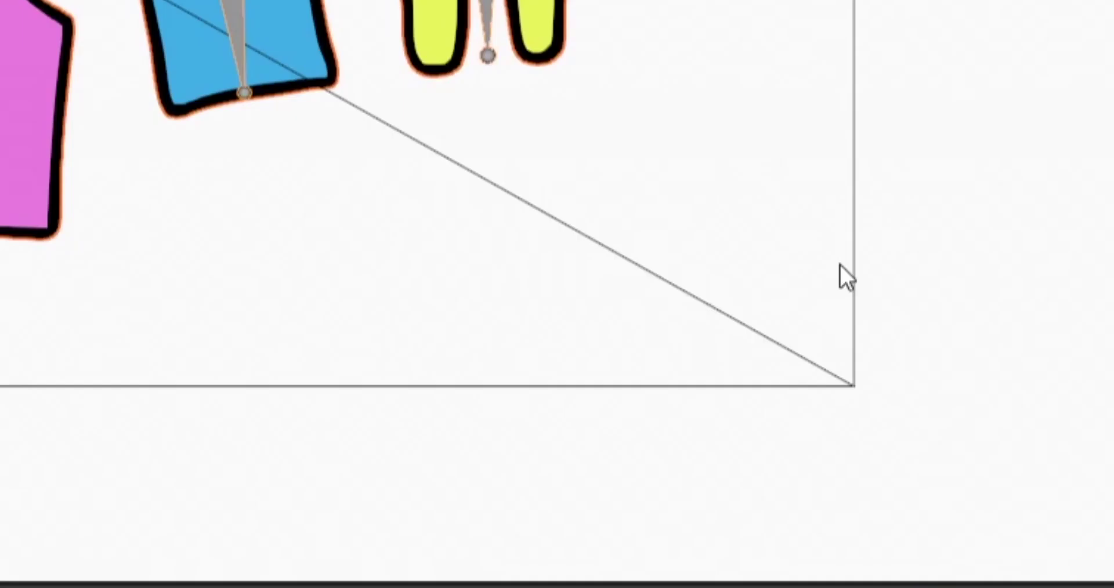
{"action": "key", "text": "ctrl+p"}
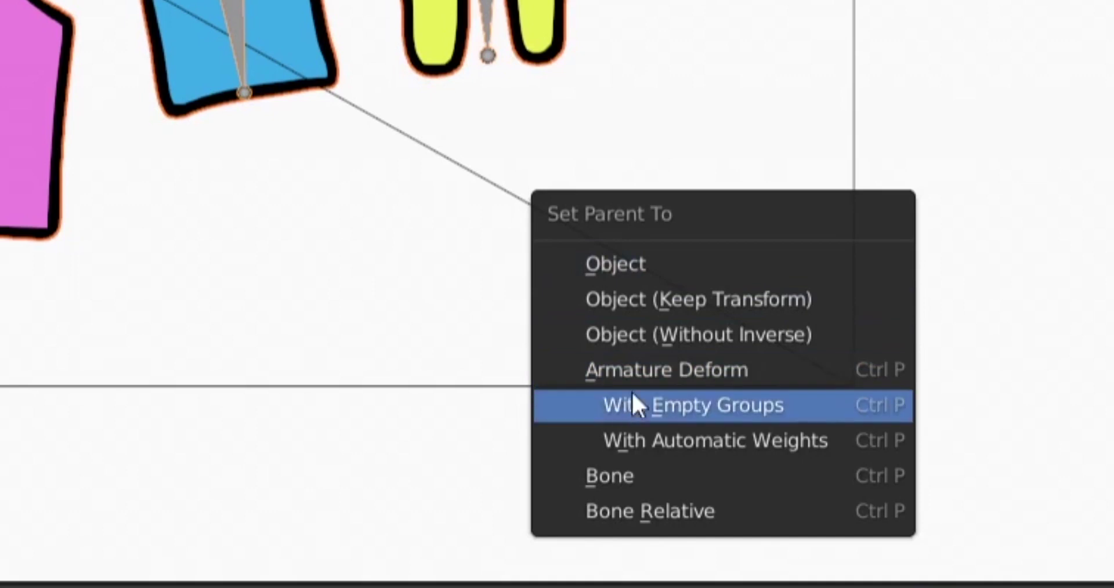
{"action": "left_click", "coordinate": [726, 404]}
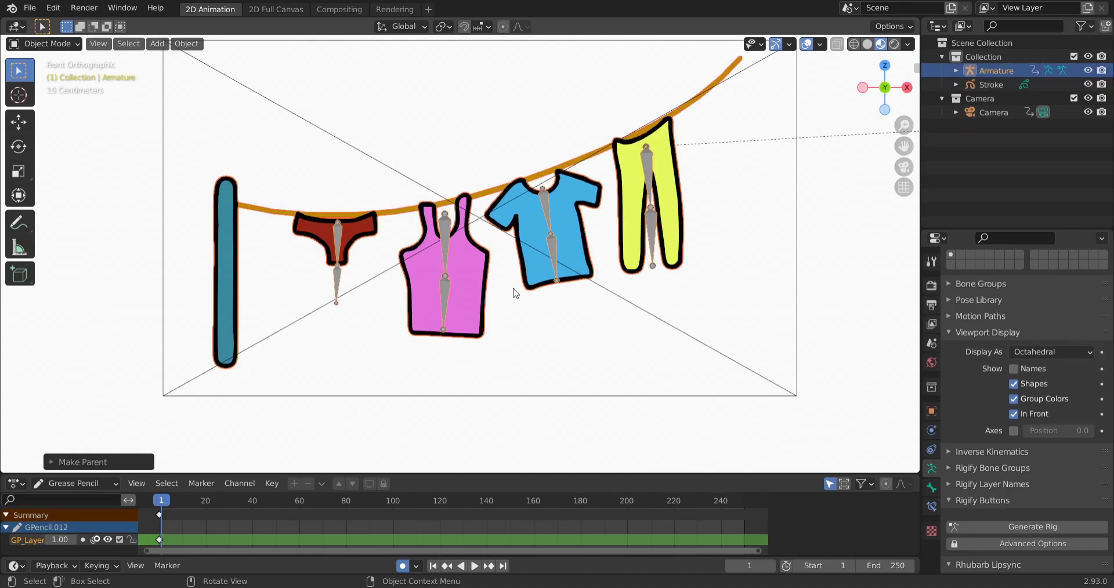
Step: Select the clothes object under the armature in the scene hierarchy and examine its vertex groups
{"action": "left_click", "coordinate": [559, 329]}
{"action": "left_click", "coordinate": [553, 239]}
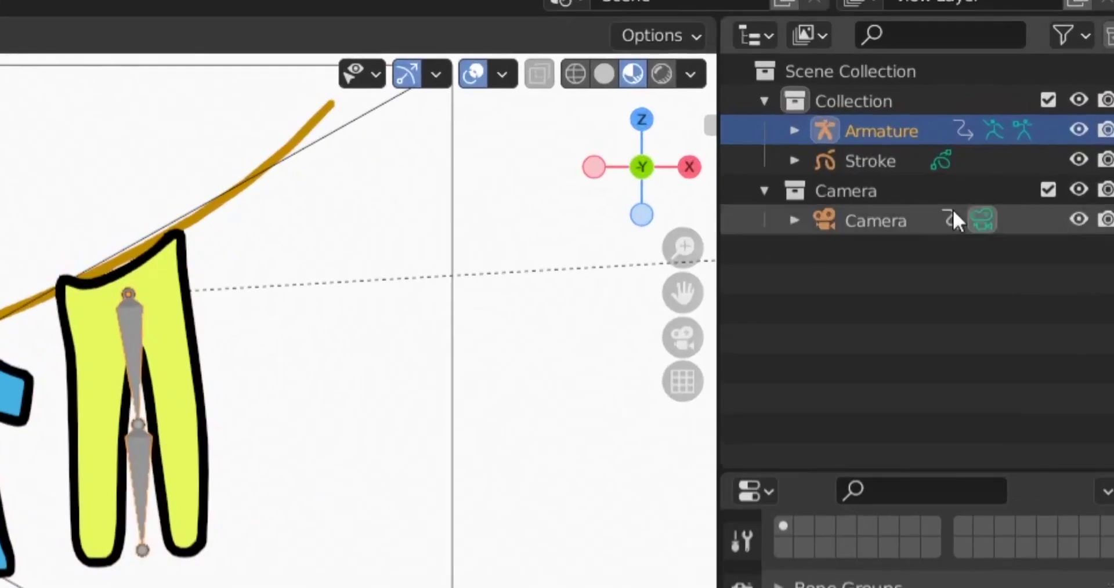
{"action": "left_click", "coordinate": [793, 132]}
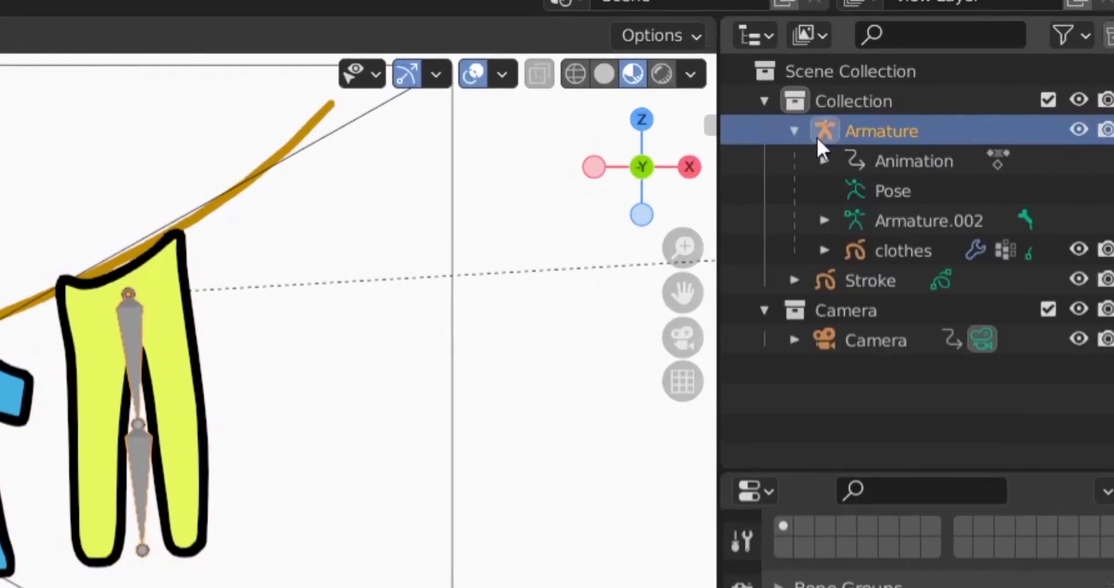
{"action": "left_click", "coordinate": [862, 251]}
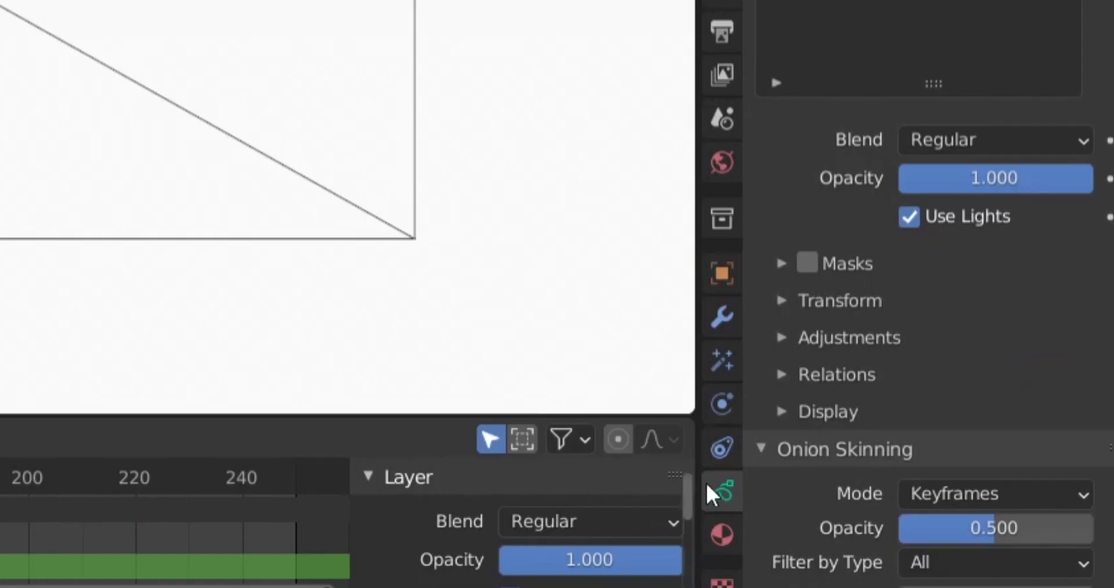
{"action": "scroll", "coordinate": [996, 423], "scroll_direction": "down", "scroll_amount": 10}
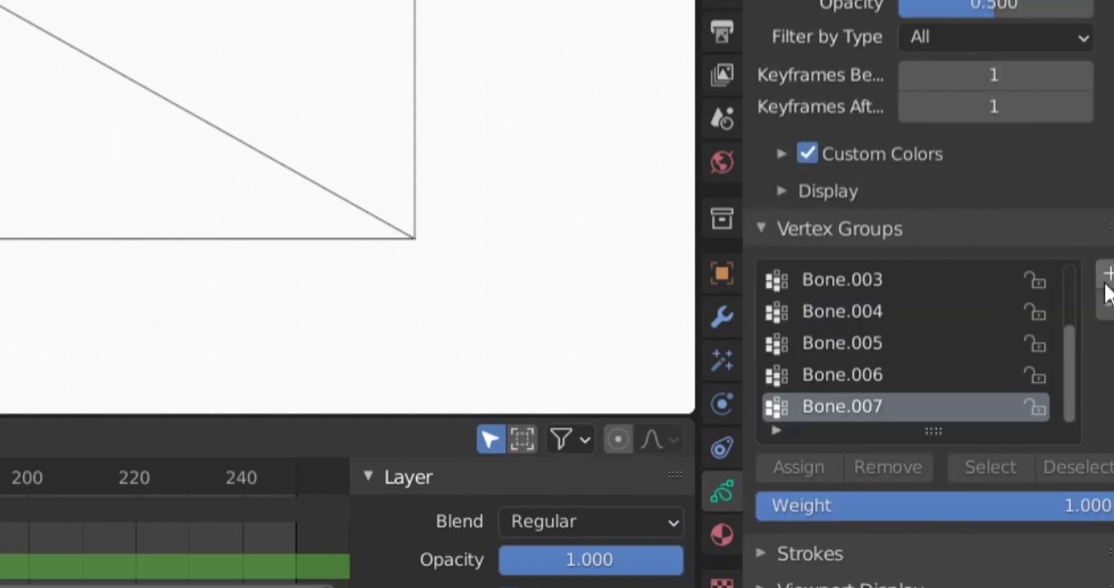
{"action": "scroll", "coordinate": [929, 336], "scroll_direction": "up", "scroll_amount": 3}
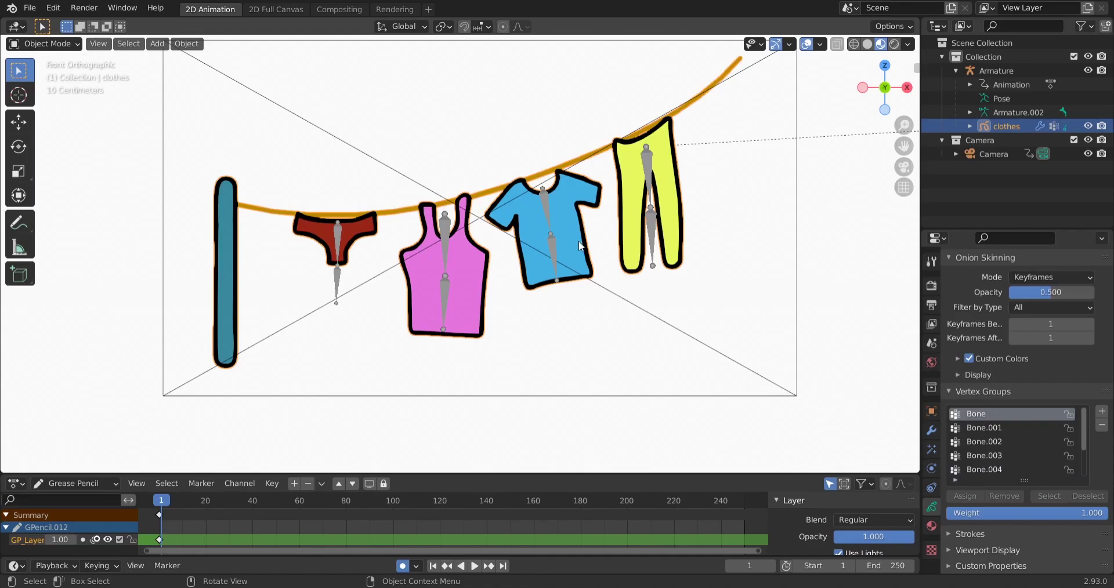
Step: Look over the clothes and trouser bones in Weight Paint mode, and return to Object Mode
{"action": "key", "text": "ctrl+Tab"}
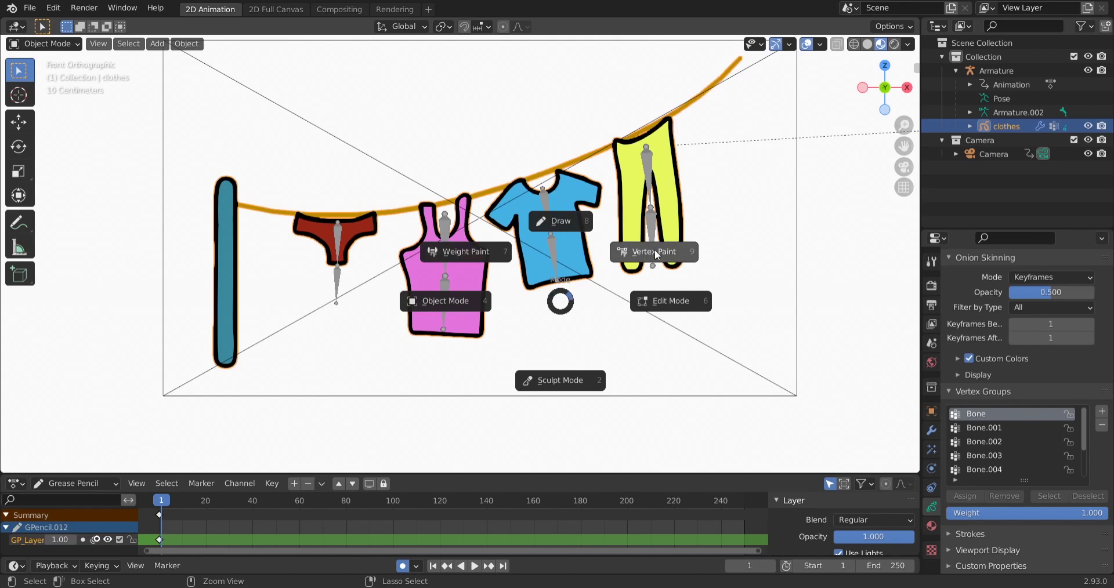
{"action": "left_click", "coordinate": [473, 254]}
{"action": "scroll", "coordinate": [725, 251], "scroll_direction": "up", "scroll_amount": 3}
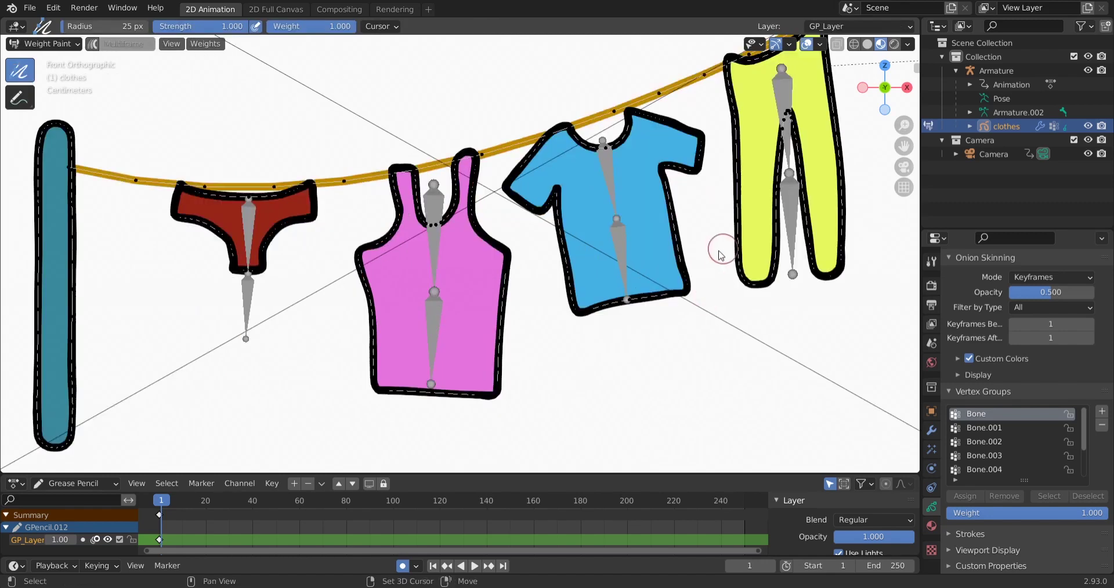
{"action": "middle_click_drag", "start_coordinate": [724, 250], "coordinate": [328, 275], "text": "shift"}
{"action": "scroll", "coordinate": [384, 270], "scroll_direction": "up", "scroll_amount": 2}
{"action": "middle_click_drag", "start_coordinate": [373, 239], "coordinate": [540, 376], "text": "shift"}
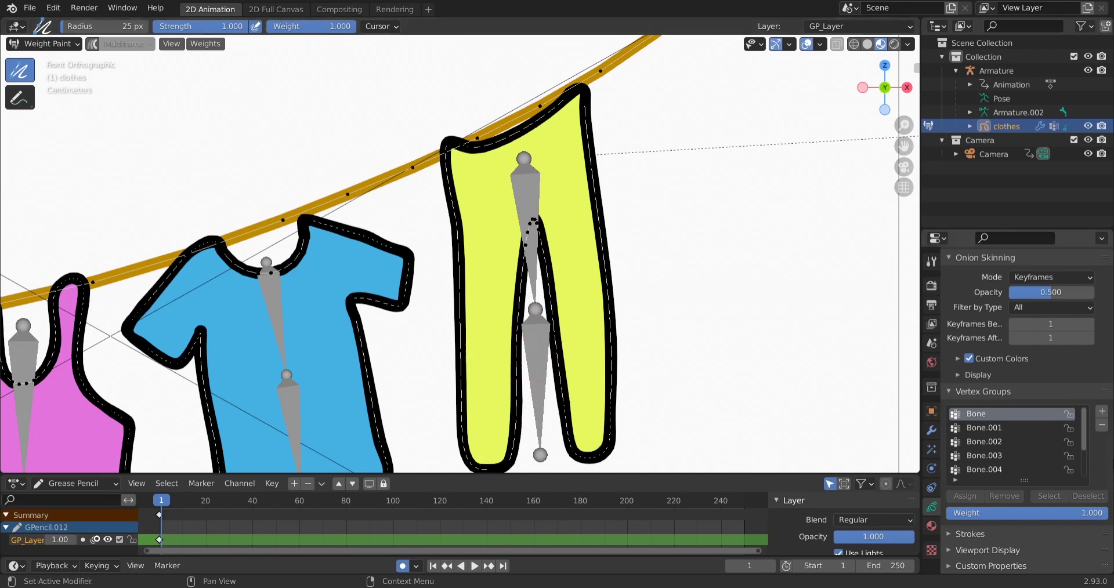
{"action": "scroll", "coordinate": [993, 432], "scroll_direction": "down", "scroll_amount": 1}
{"action": "scroll", "coordinate": [986, 419], "scroll_direction": "up", "scroll_amount": 1}
{"action": "key", "text": "ctrl+Tab"}
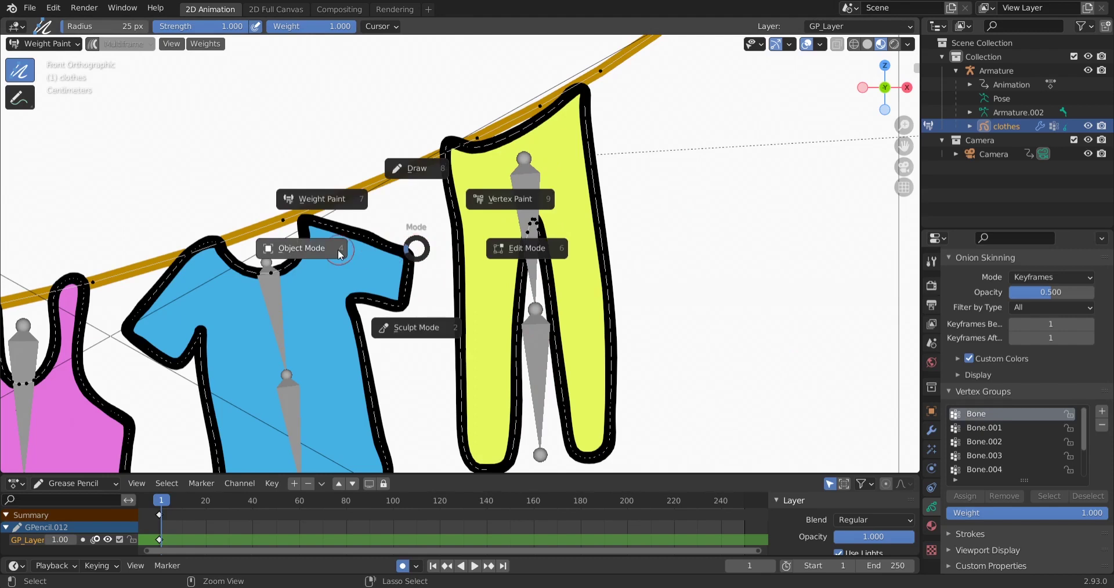
{"action": "left_click", "coordinate": [342, 253]}
Step: Select the armature and turn on bone names in its viewport display
{"action": "left_click", "coordinate": [527, 203]}
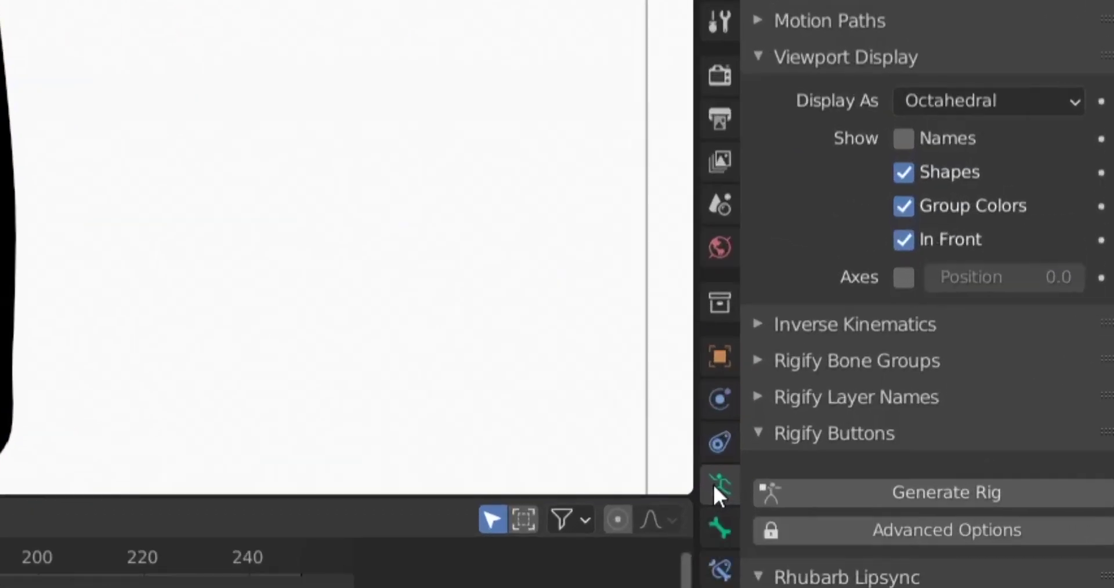
{"action": "left_click", "coordinate": [904, 139]}
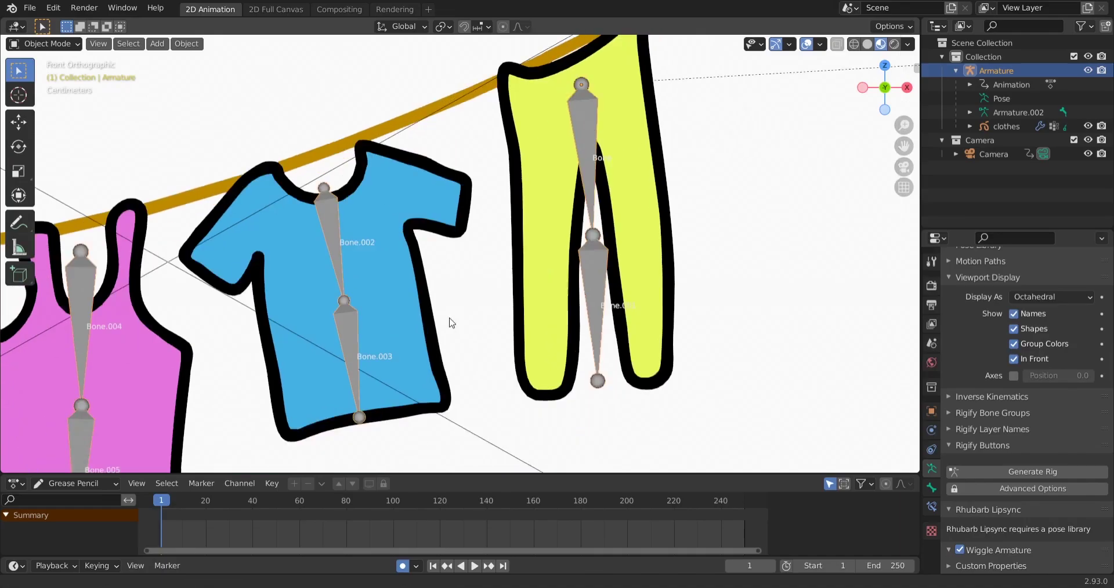
{"action": "scroll", "coordinate": [452, 308], "scroll_direction": "up", "scroll_amount": 2}
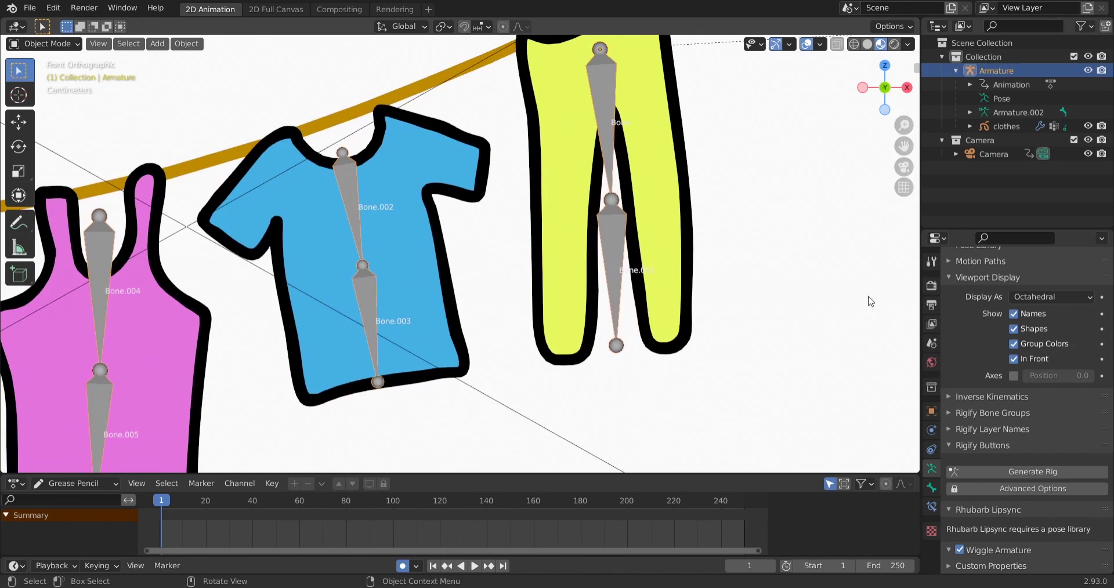
Step: Set the world background color to black
{"action": "left_click", "coordinate": [931, 363]}
{"action": "left_click", "coordinate": [1043, 377]}
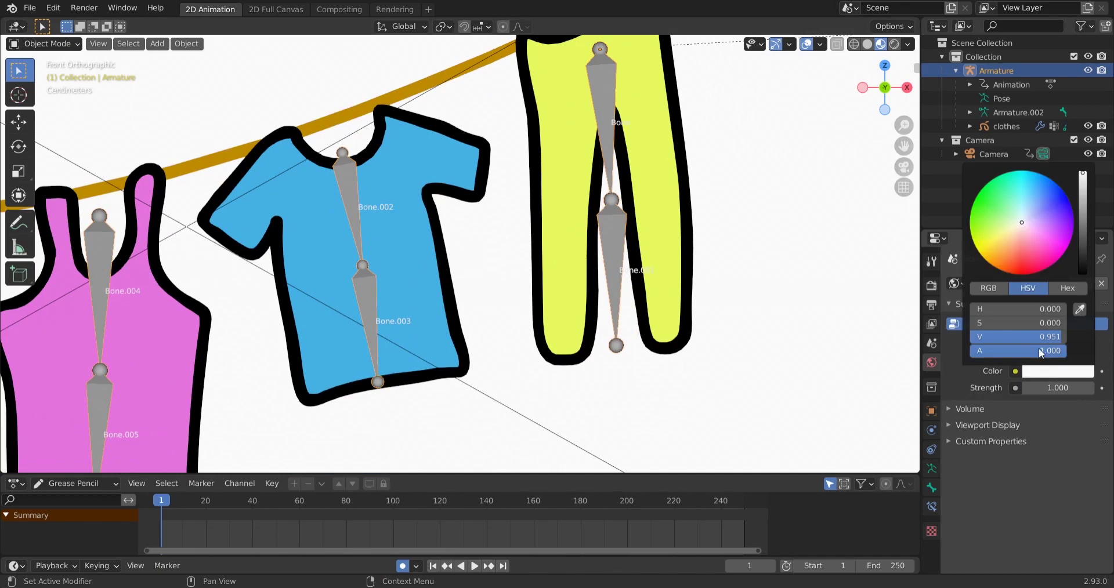
{"action": "left_click_drag", "start_coordinate": [1083, 177], "coordinate": [1083, 272]}
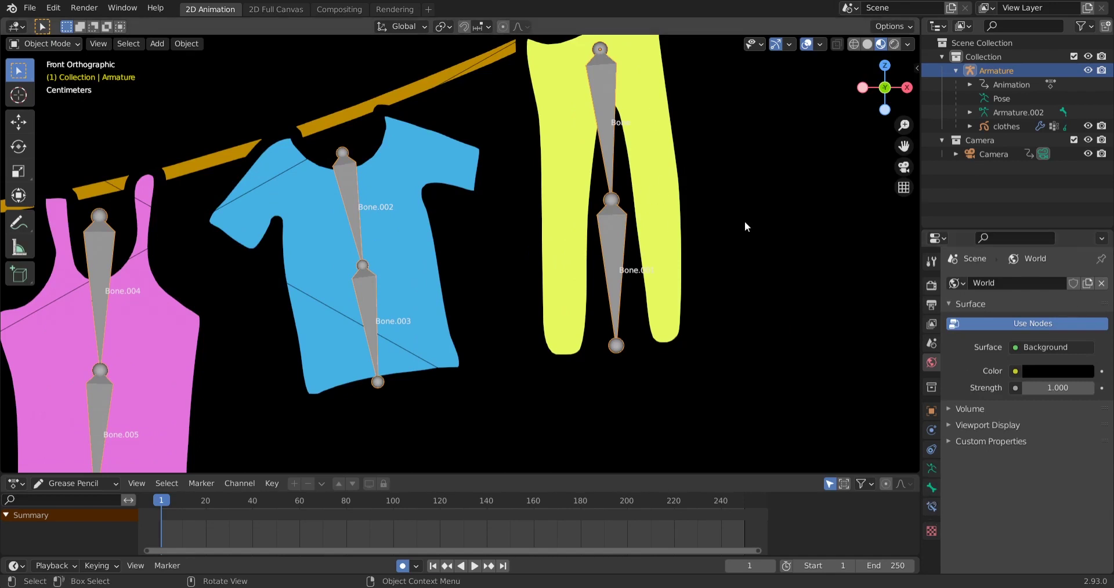
Step: Select the clothes and switch them to Weight Paint mode
{"action": "left_click", "coordinate": [639, 198]}
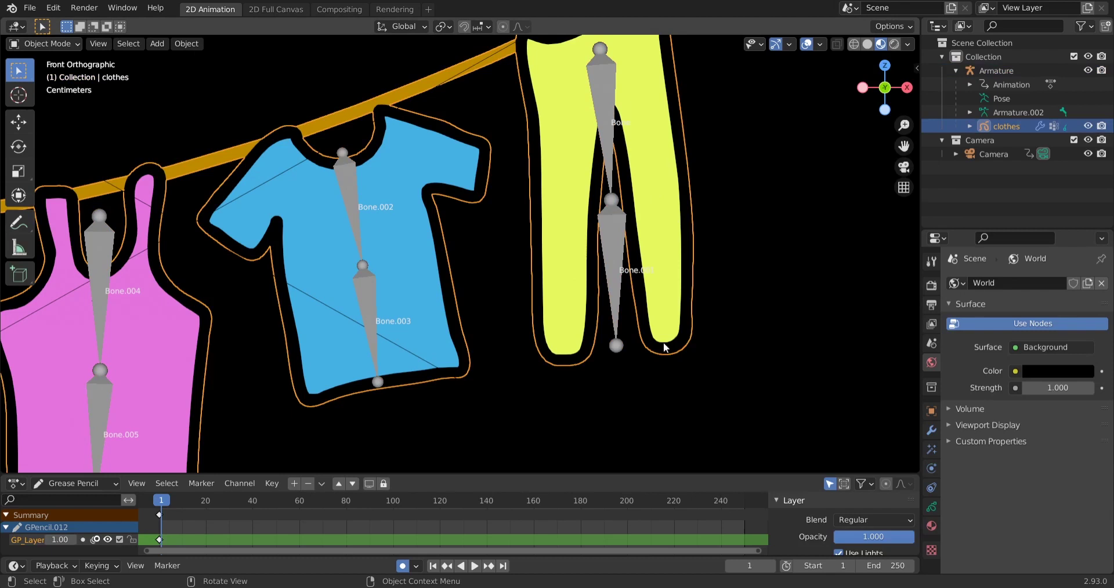
{"action": "key", "text": "ctrl+Tab"}
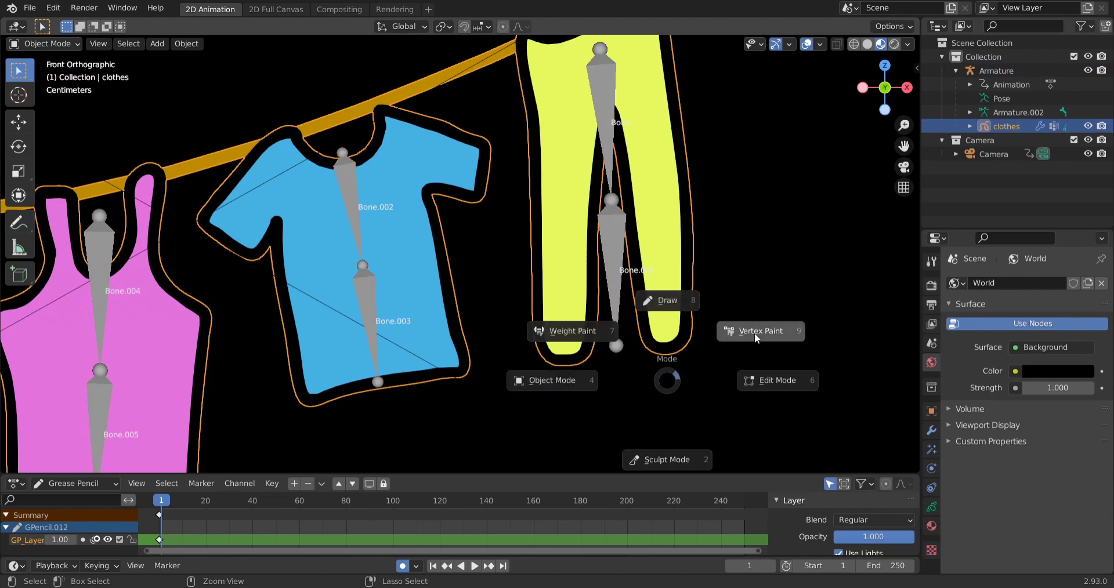
{"action": "left_click", "coordinate": [582, 329]}
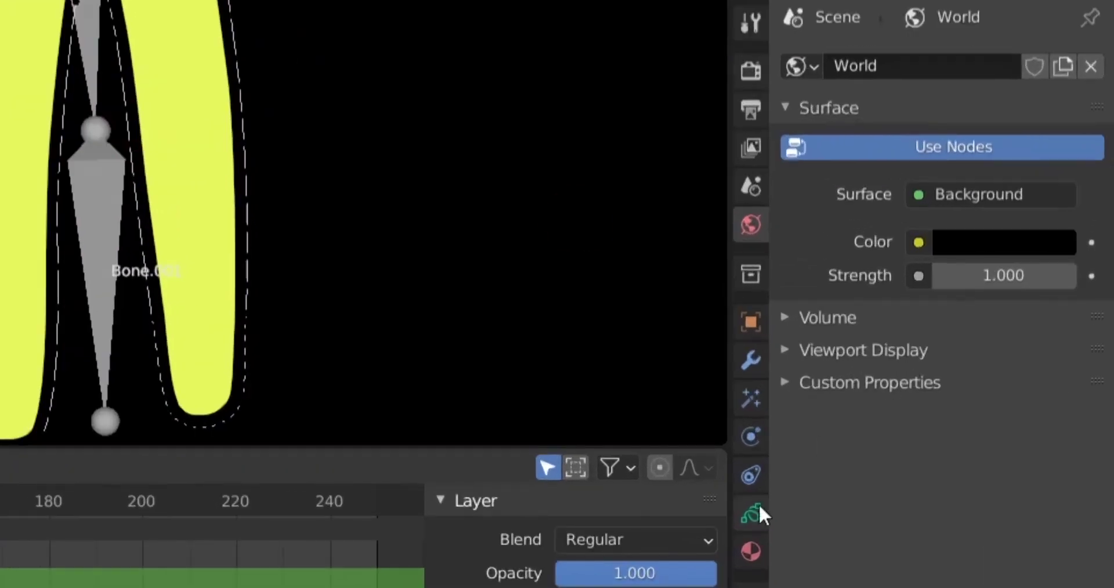
Step: Set the weight brush radius to 52 px and paint the upper half of the yellow trousers into the Bone vertex group
{"action": "left_click", "coordinate": [751, 513]}
{"action": "scroll", "coordinate": [816, 328], "scroll_direction": "down", "scroll_amount": 15}
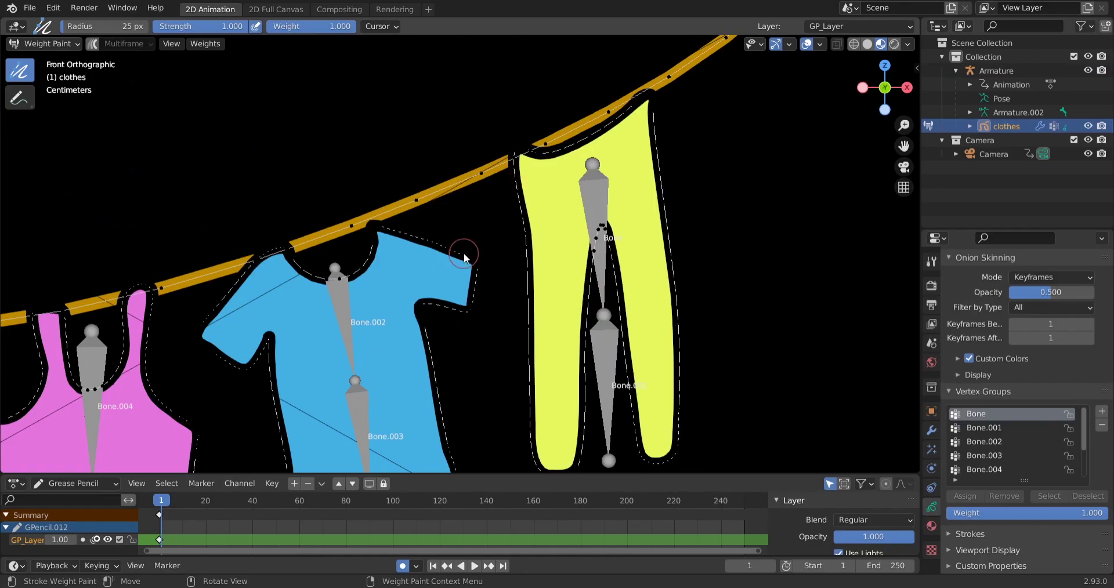
{"action": "key", "text": "f"}
{"action": "left_click", "coordinate": [480, 268]}
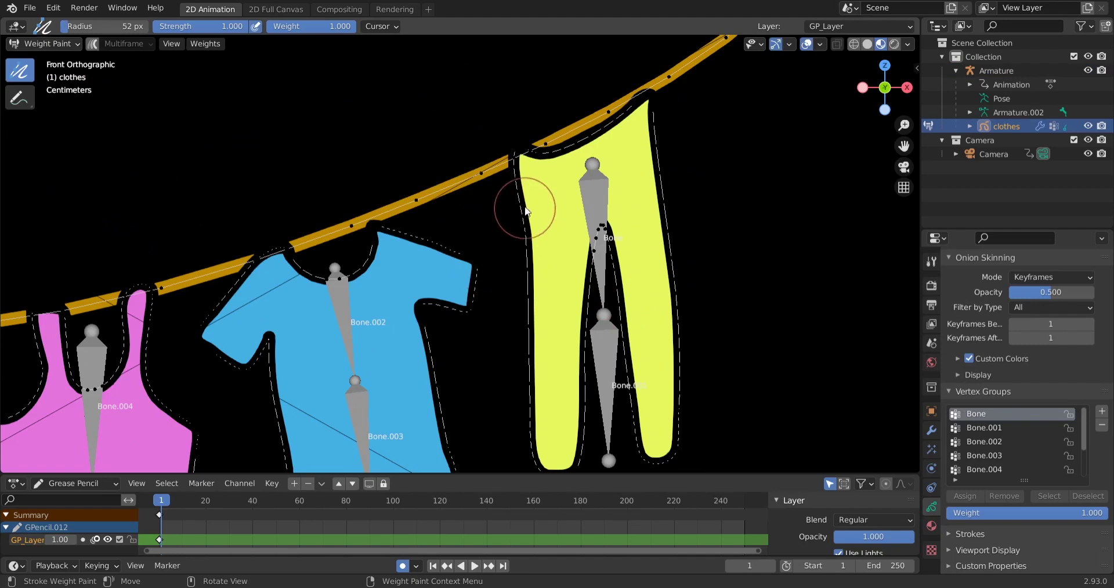
{"action": "mouse_move", "coordinate": [522, 205]}
{"action": "left_mouse_down"}
{"action": "mouse_move", "coordinate": [521, 194]}
{"action": "mouse_move", "coordinate": [529, 301]}
{"action": "mouse_move", "coordinate": [597, 286]}
{"action": "mouse_move", "coordinate": [696, 288]}
{"action": "mouse_move", "coordinate": [616, 273]}
{"action": "mouse_move", "coordinate": [609, 259]}
{"action": "mouse_move", "coordinate": [654, 269]}
{"action": "mouse_move", "coordinate": [662, 148]}
{"action": "left_mouse_up"}
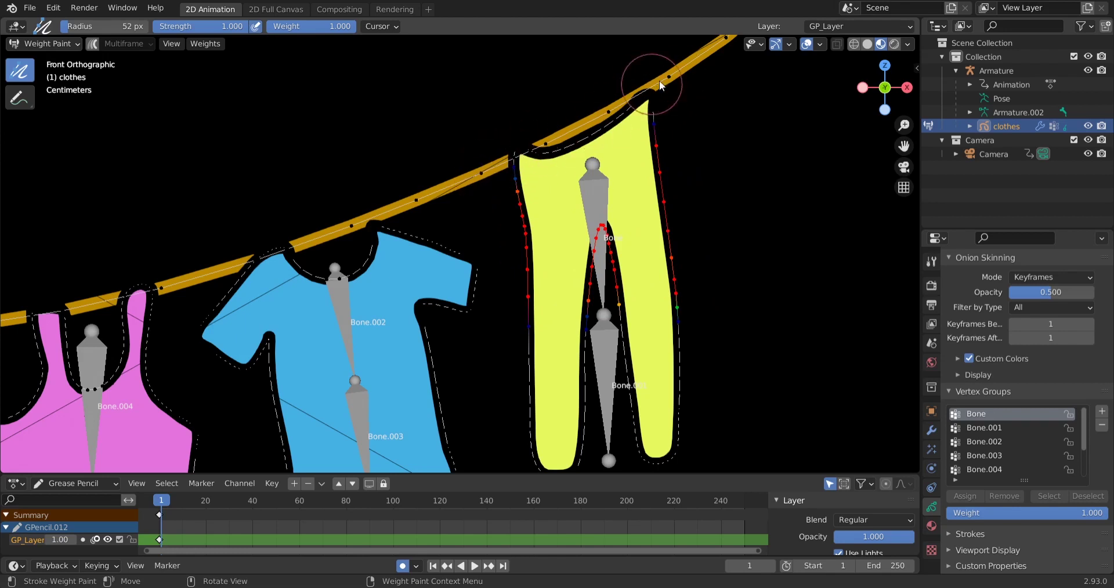
{"action": "left_click_drag", "start_coordinate": [674, 146], "coordinate": [673, 148]}
{"action": "mouse_move", "coordinate": [676, 209]}
{"action": "left_mouse_down"}
{"action": "mouse_move", "coordinate": [674, 236]}
{"action": "mouse_move", "coordinate": [549, 287]}
{"action": "left_mouse_up"}
Step: Paint the lower trouser legs into the Bone.001 vertex group, and make Bone.002 the active vertex group
{"action": "middle_click_drag", "start_coordinate": [742, 342], "coordinate": [686, 224], "text": "shift"}
{"action": "left_click", "coordinate": [1008, 430]}
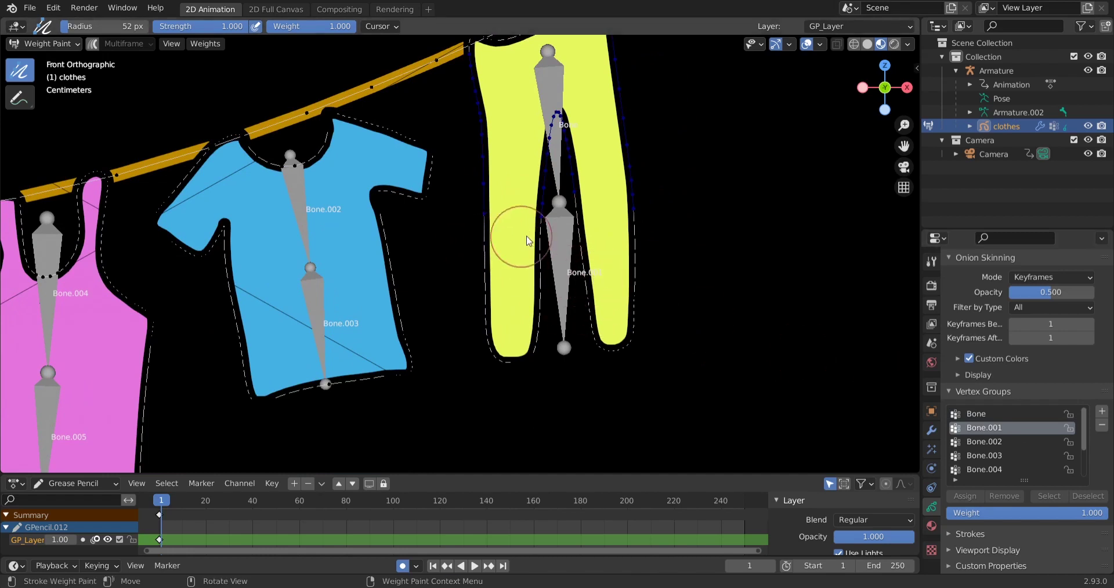
{"action": "mouse_move", "coordinate": [469, 218]}
{"action": "left_mouse_down"}
{"action": "mouse_move", "coordinate": [644, 193]}
{"action": "mouse_move", "coordinate": [626, 344]}
{"action": "mouse_move", "coordinate": [485, 236]}
{"action": "left_mouse_up"}
{"action": "middle_click_drag", "start_coordinate": [248, 236], "coordinate": [510, 220], "text": "shift"}
{"action": "left_click", "coordinate": [997, 442]}
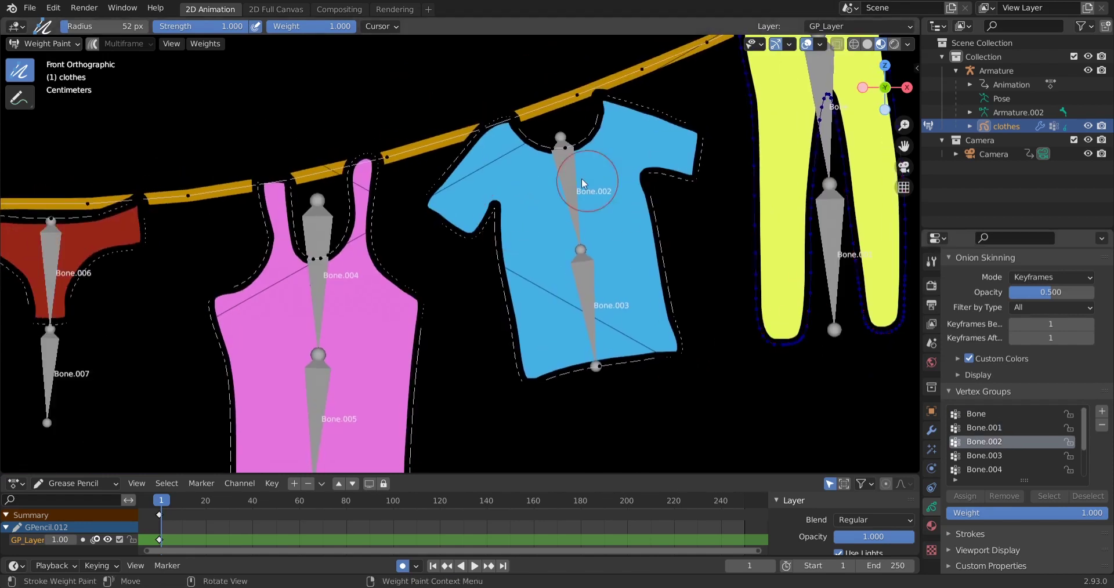
{"action": "left_click_drag", "start_coordinate": [652, 125], "coordinate": [580, 152]}
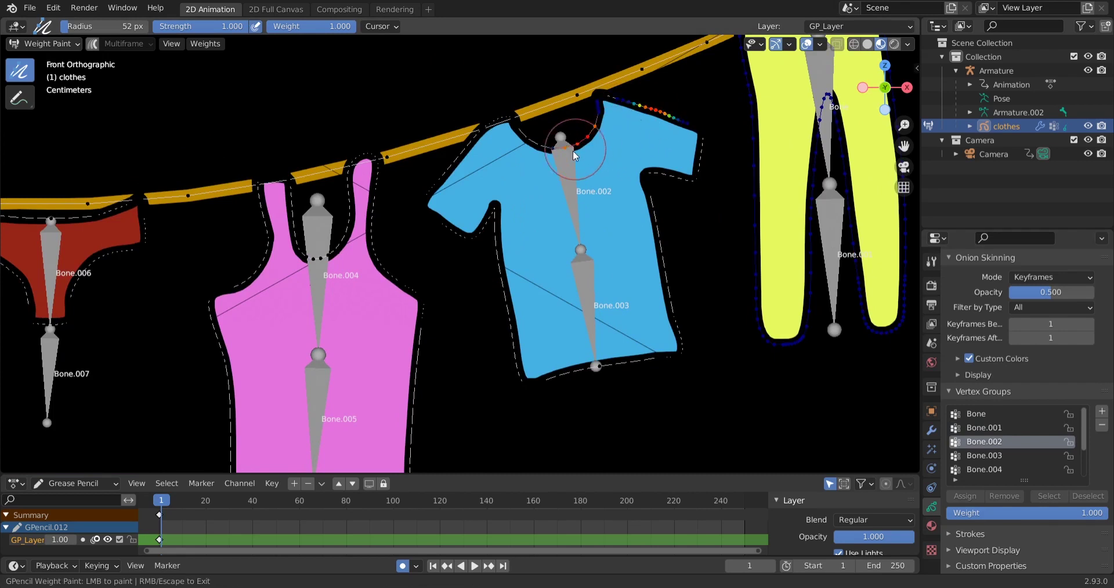
{"action": "left_click_drag", "start_coordinate": [465, 241], "coordinate": [498, 226]}
{"action": "key", "text": "ctrl+z"}
{"action": "key", "text": "ctrl+z"}
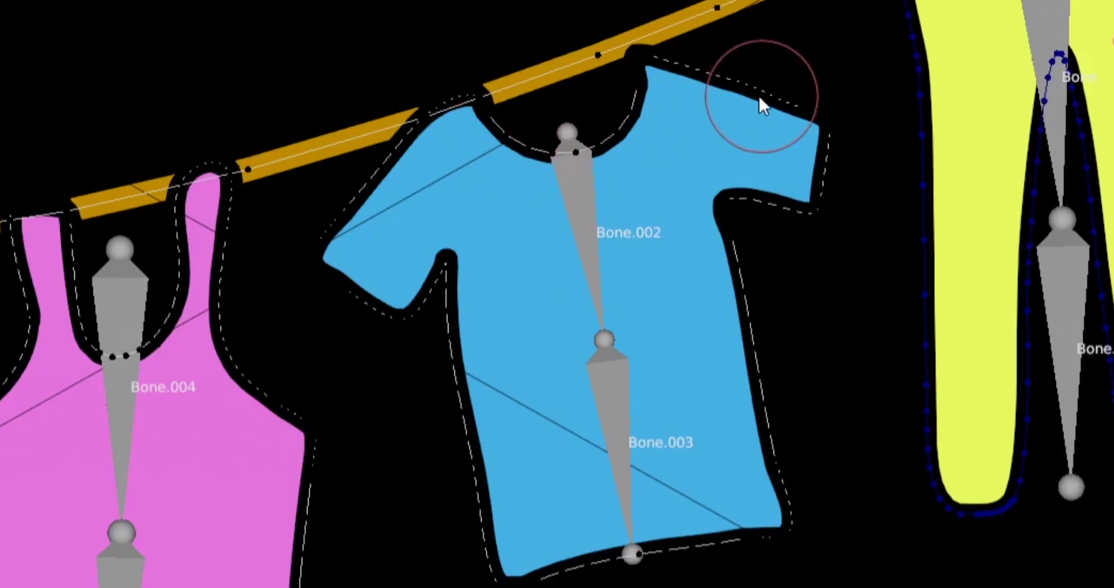
Step: Paint the T-shirt's sleeves and upper sides into Bone.002 and its lower body and hem into Bone.003
{"action": "mouse_move", "coordinate": [754, 99]}
{"action": "left_mouse_down"}
{"action": "mouse_move", "coordinate": [798, 97]}
{"action": "mouse_move", "coordinate": [813, 186]}
{"action": "mouse_move", "coordinate": [767, 188]}
{"action": "mouse_move", "coordinate": [739, 218]}
{"action": "mouse_move", "coordinate": [737, 297]}
{"action": "left_mouse_up"}
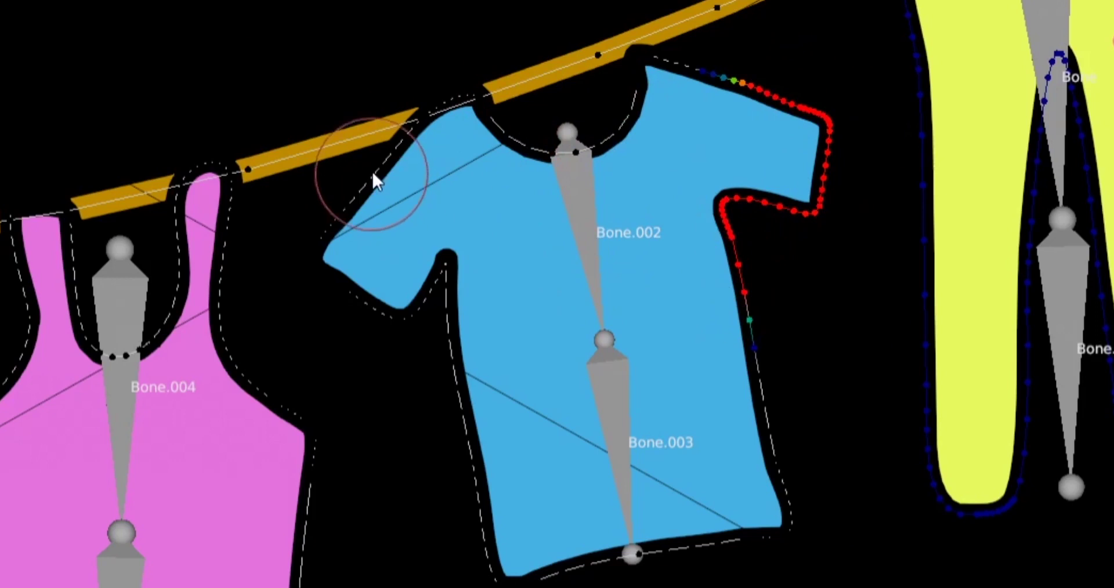
{"action": "mouse_move", "coordinate": [381, 155]}
{"action": "left_mouse_down"}
{"action": "mouse_move", "coordinate": [355, 212]}
{"action": "mouse_move", "coordinate": [357, 281]}
{"action": "mouse_move", "coordinate": [405, 311]}
{"action": "mouse_move", "coordinate": [458, 258]}
{"action": "mouse_move", "coordinate": [459, 358]}
{"action": "left_mouse_up"}
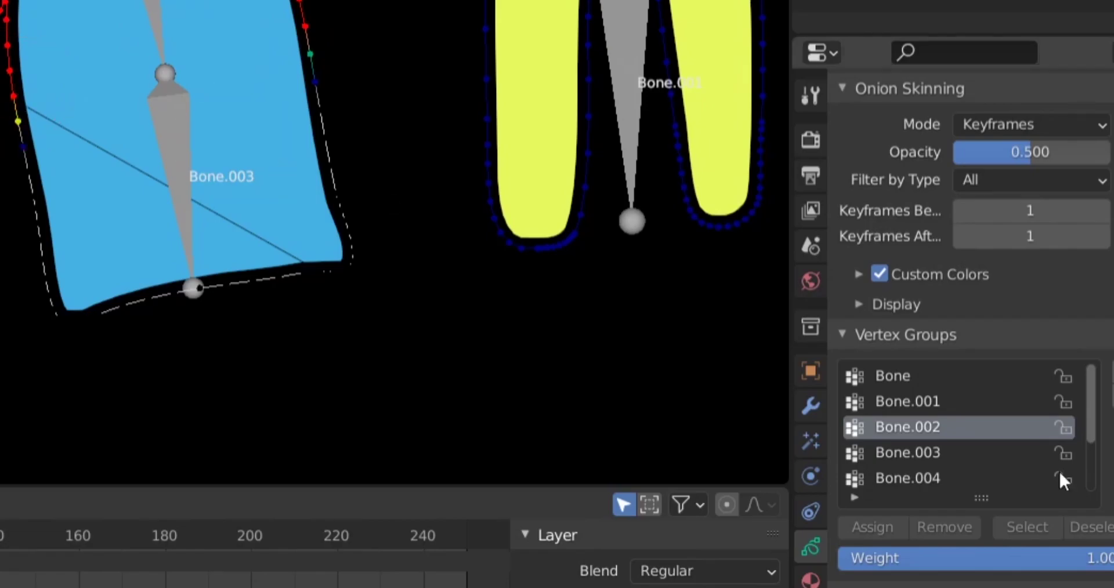
{"action": "left_click", "coordinate": [897, 453]}
{"action": "mouse_move", "coordinate": [554, 521]}
{"action": "left_mouse_down"}
{"action": "mouse_move", "coordinate": [721, 509]}
{"action": "mouse_move", "coordinate": [786, 491]}
{"action": "mouse_move", "coordinate": [733, 357]}
{"action": "mouse_move", "coordinate": [733, 317]}
{"action": "mouse_move", "coordinate": [771, 409]}
{"action": "mouse_move", "coordinate": [681, 506]}
{"action": "mouse_move", "coordinate": [514, 553]}
{"action": "mouse_move", "coordinate": [479, 482]}
{"action": "mouse_move", "coordinate": [462, 369]}
{"action": "mouse_move", "coordinate": [489, 476]}
{"action": "left_mouse_up"}
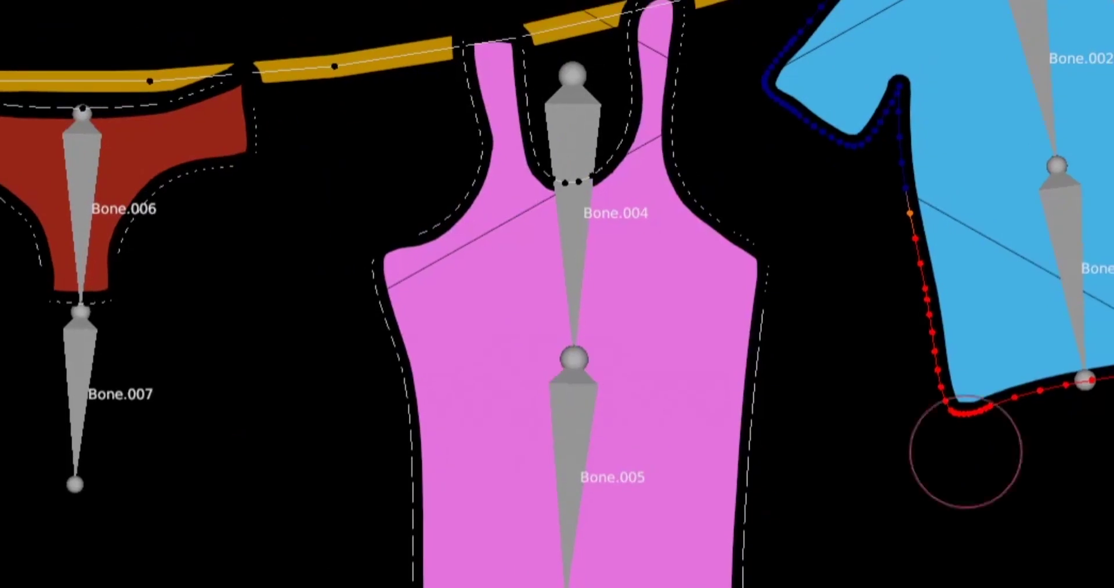
Step: Paint the pink tank top's upper half into the Bone.004 vertex group and its lower half into Bone.005
{"action": "left_click", "coordinate": [984, 456]}
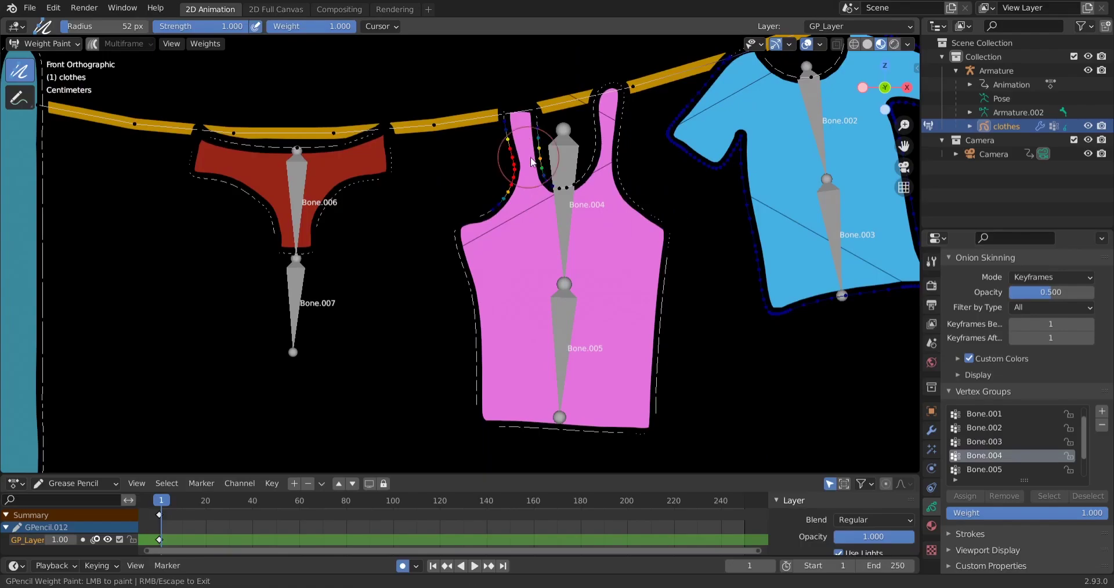
{"action": "mouse_move", "coordinate": [527, 158]}
{"action": "left_mouse_down"}
{"action": "mouse_move", "coordinate": [477, 224]}
{"action": "mouse_move", "coordinate": [471, 250]}
{"action": "left_mouse_up"}
{"action": "left_click", "coordinate": [984, 470]}
{"action": "mouse_move", "coordinate": [472, 326]}
{"action": "left_mouse_down"}
{"action": "mouse_move", "coordinate": [473, 341]}
{"action": "mouse_move", "coordinate": [663, 310]}
{"action": "left_mouse_up"}
Step: Paint the sides and lower outline of the red underpants into the Bone.006 vertex group
{"action": "middle_click_drag", "start_coordinate": [246, 260], "coordinate": [462, 298]}
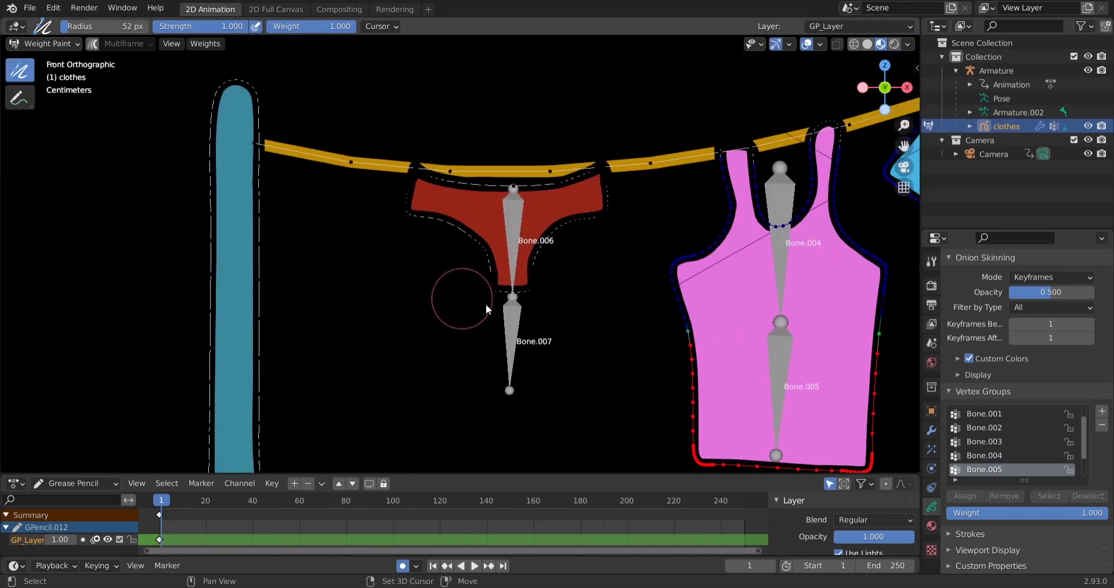
{"action": "scroll", "coordinate": [1007, 441], "scroll_direction": "down", "scroll_amount": 2}
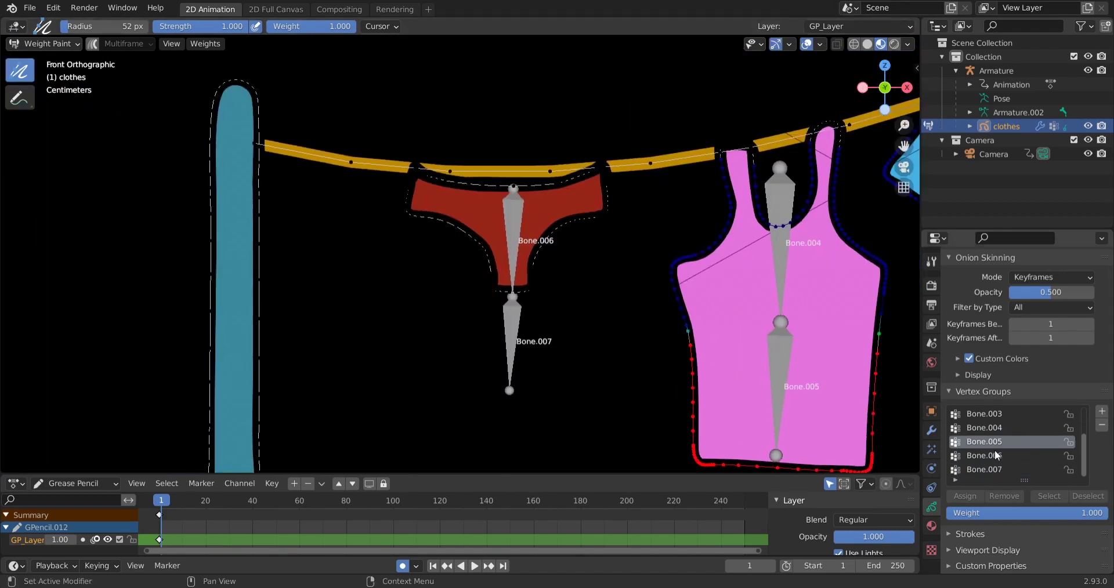
{"action": "left_click", "coordinate": [994, 456]}
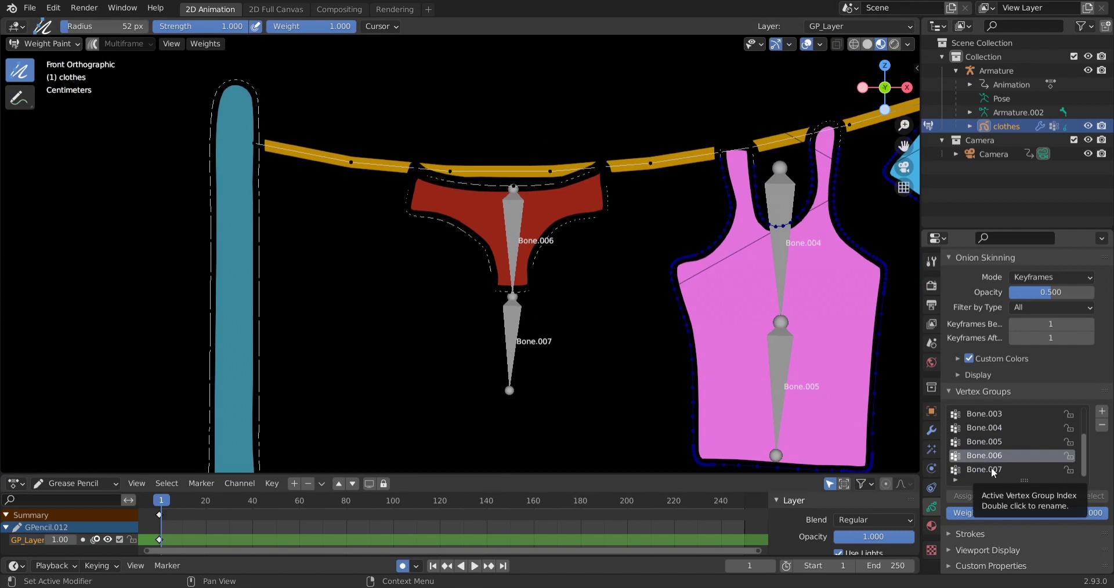
{"action": "left_click", "coordinate": [992, 472]}
{"action": "left_click", "coordinate": [991, 456]}
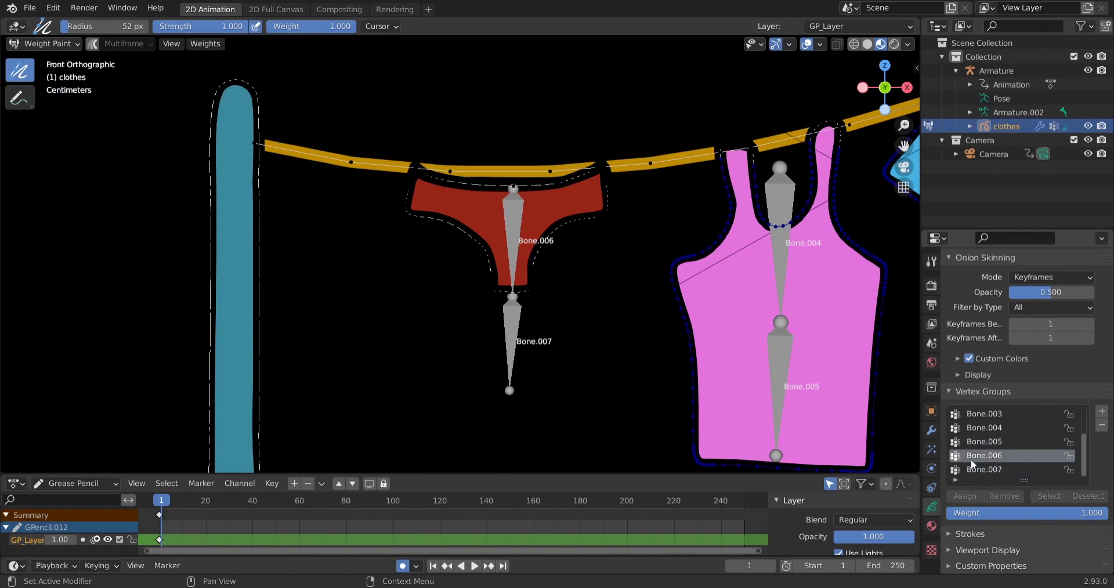
{"action": "left_click_drag", "start_coordinate": [401, 214], "coordinate": [402, 208]}
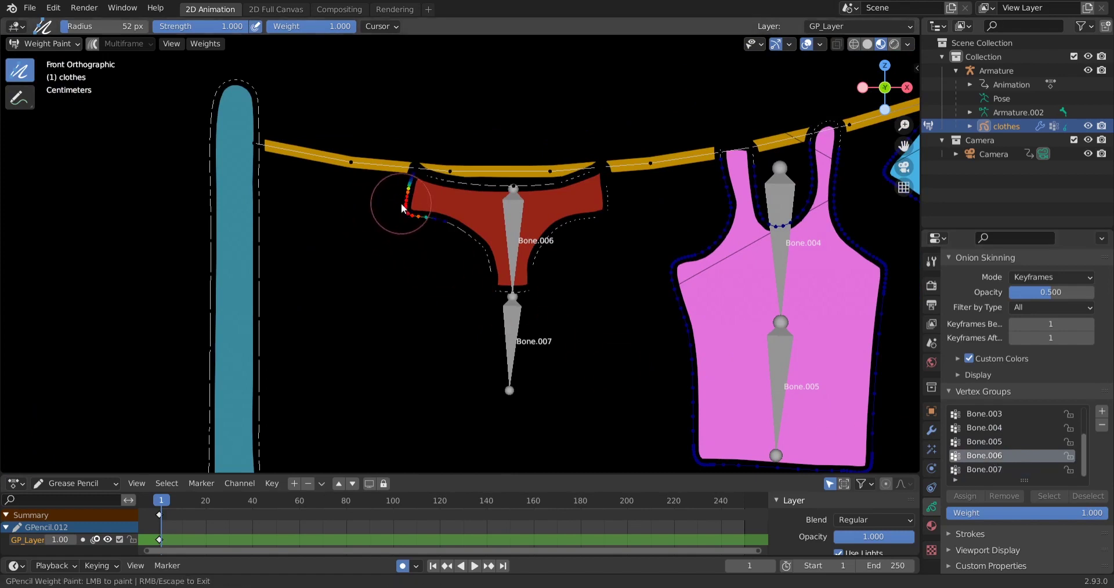
{"action": "mouse_move", "coordinate": [458, 231]}
{"action": "left_mouse_down"}
{"action": "mouse_move", "coordinate": [507, 293]}
{"action": "mouse_move", "coordinate": [531, 289]}
{"action": "mouse_move", "coordinate": [602, 214]}
{"action": "left_mouse_up"}
{"action": "scroll", "coordinate": [381, 316], "scroll_direction": "down", "scroll_amount": 5}
{"action": "scroll", "coordinate": [496, 347], "scroll_direction": "up", "scroll_amount": 2}
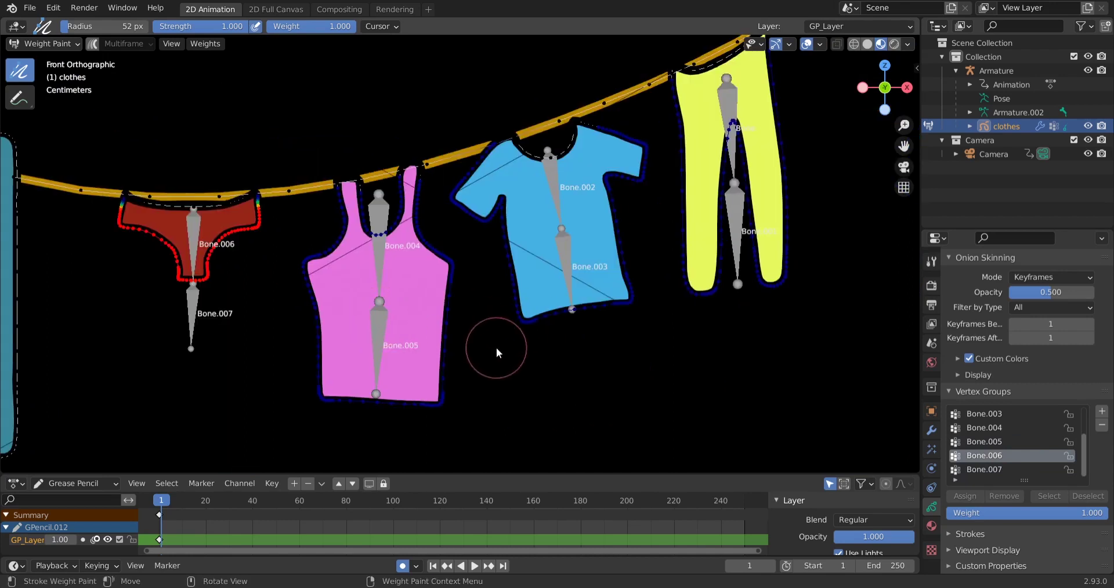
Step: Leave Weight Paint mode for Object Mode, select the armature, and switch it to Pose Mode
{"action": "key", "text": "ctrl+Tab"}
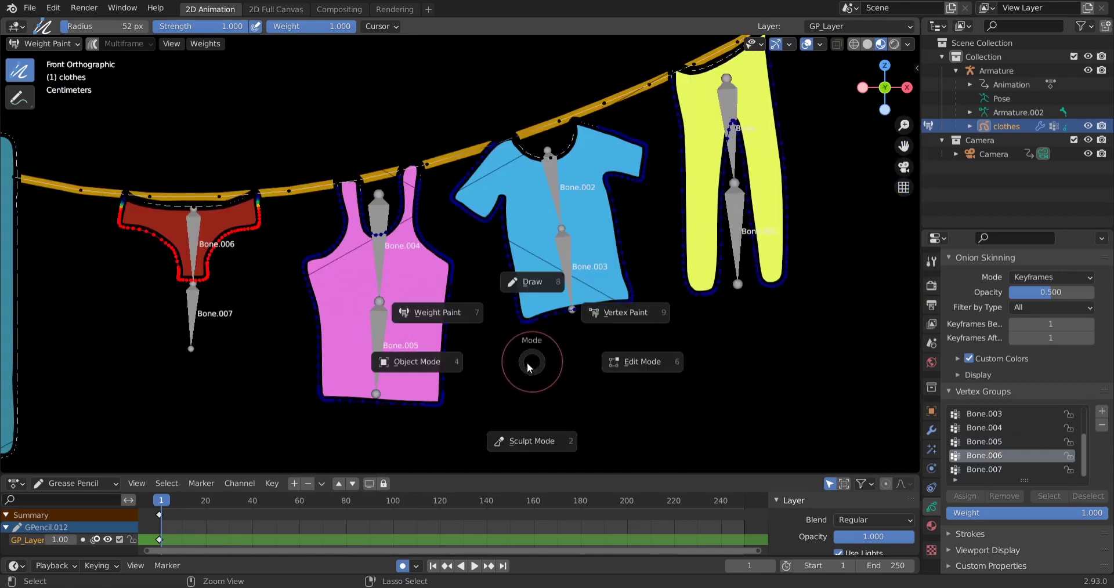
{"action": "left_click", "coordinate": [464, 363]}
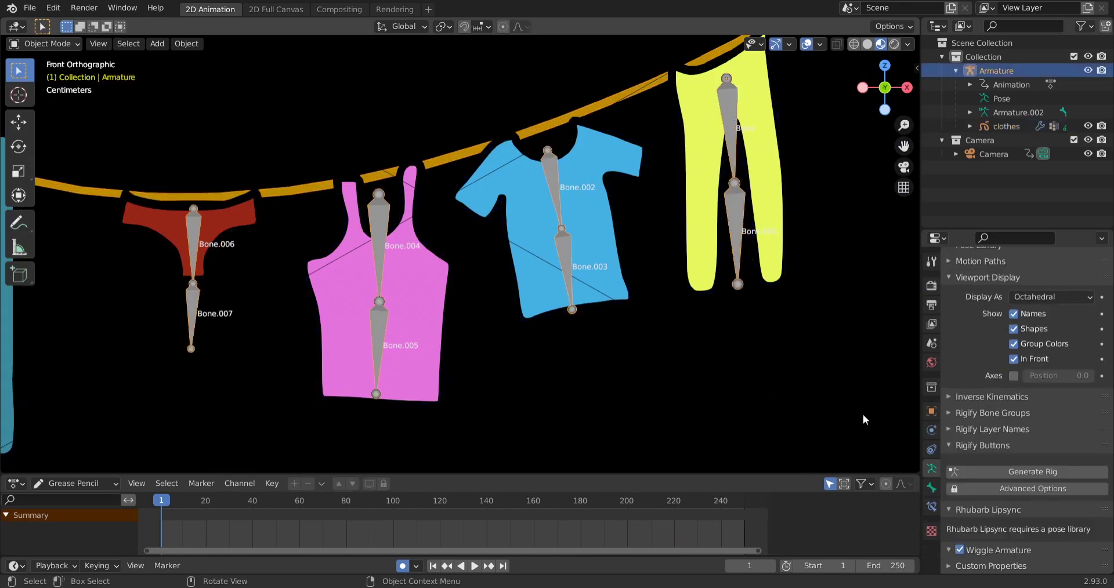
{"action": "scroll", "coordinate": [1033, 322], "scroll_direction": "up", "scroll_amount": 1}
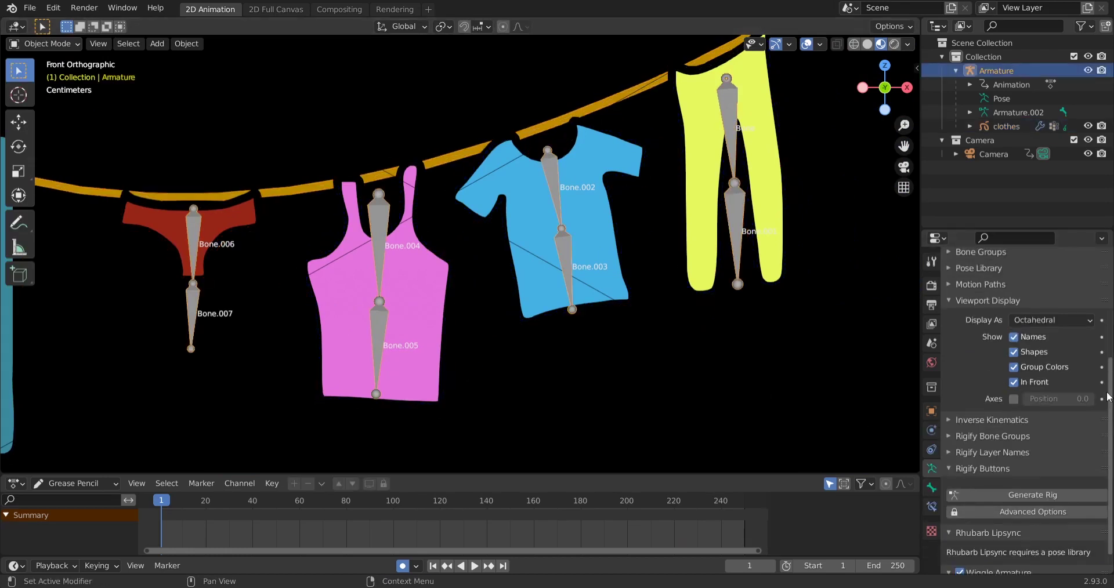
{"action": "left_click", "coordinate": [1033, 321]}
{"action": "left_click", "coordinate": [1037, 366]}
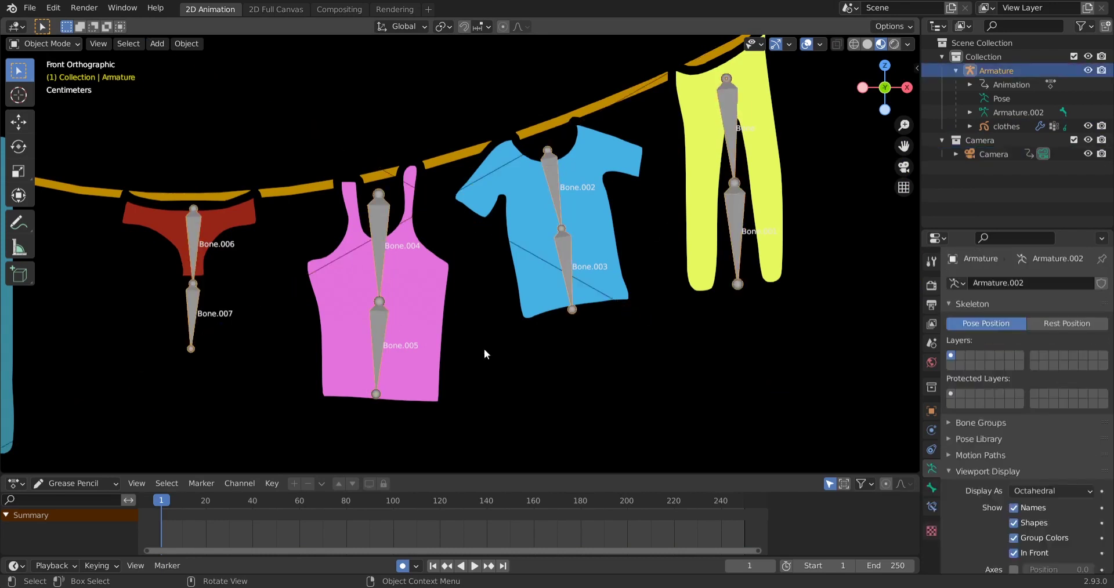
{"action": "key", "text": "ctrl+Tab"}
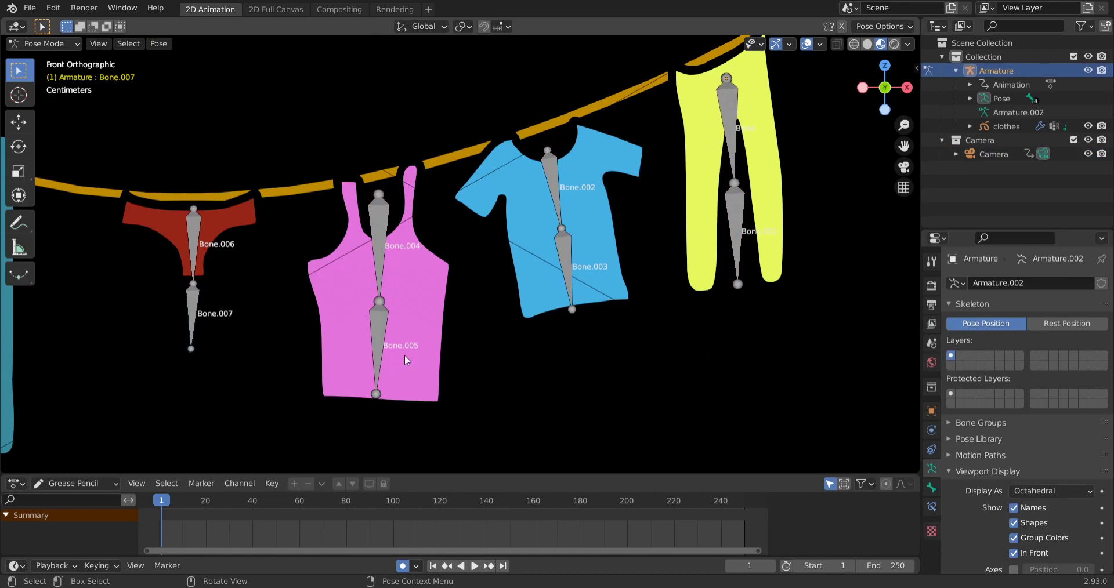
Step: Try rotating the lower trouser bone to test how the legs follow it
{"action": "left_click", "coordinate": [554, 177]}
{"action": "left_click", "coordinate": [566, 268]}
{"action": "left_click", "coordinate": [735, 281]}
{"action": "key", "text": "r"}
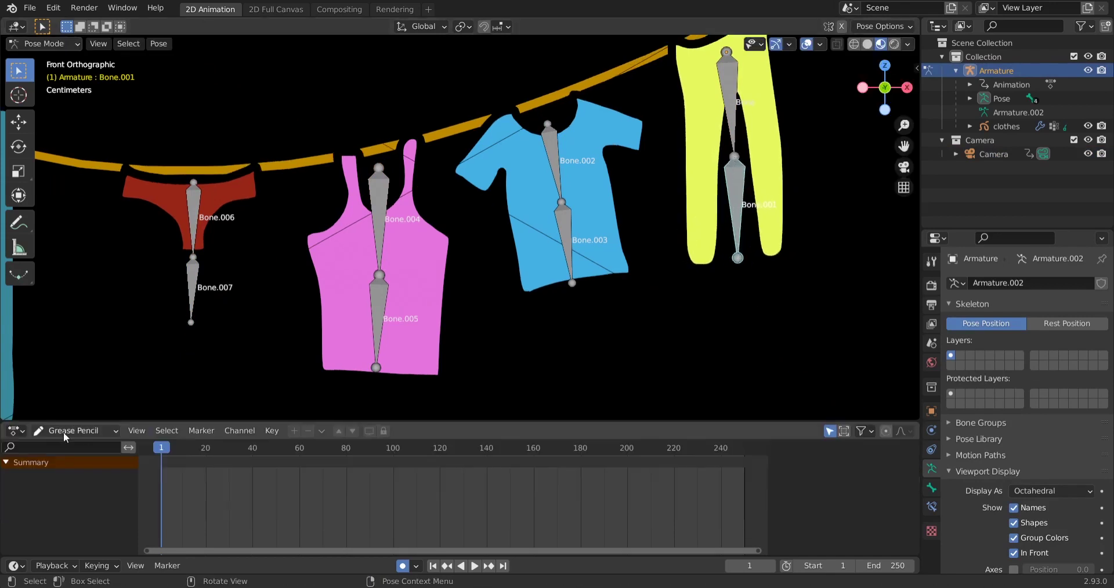
Step: Switch the animation editor from Grease Pencil to the Action Editor
{"action": "left_click", "coordinate": [16, 433]}
{"action": "left_click", "coordinate": [114, 392]}
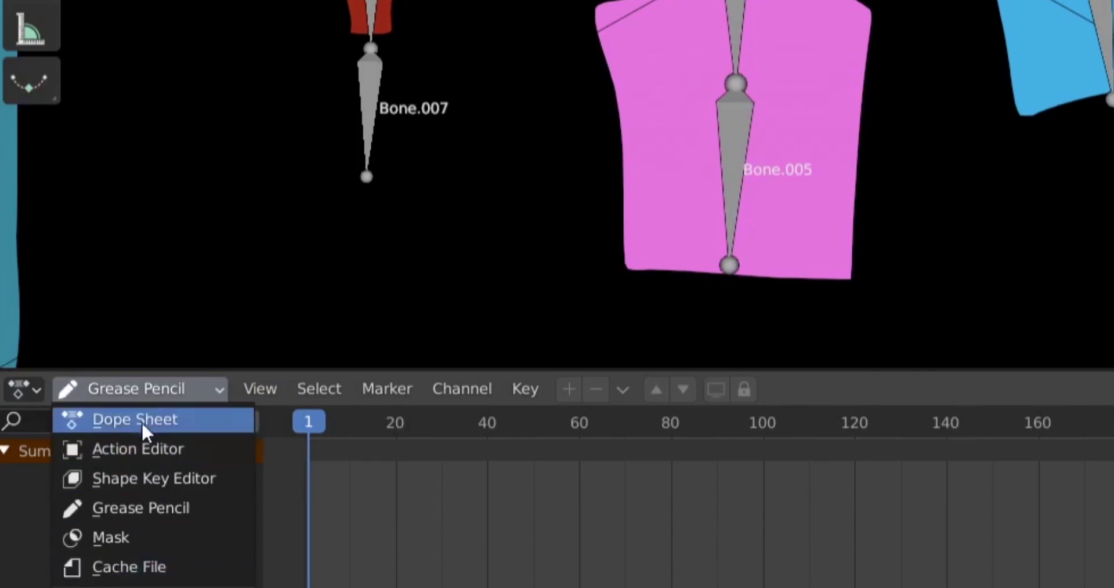
{"action": "left_click", "coordinate": [130, 447]}
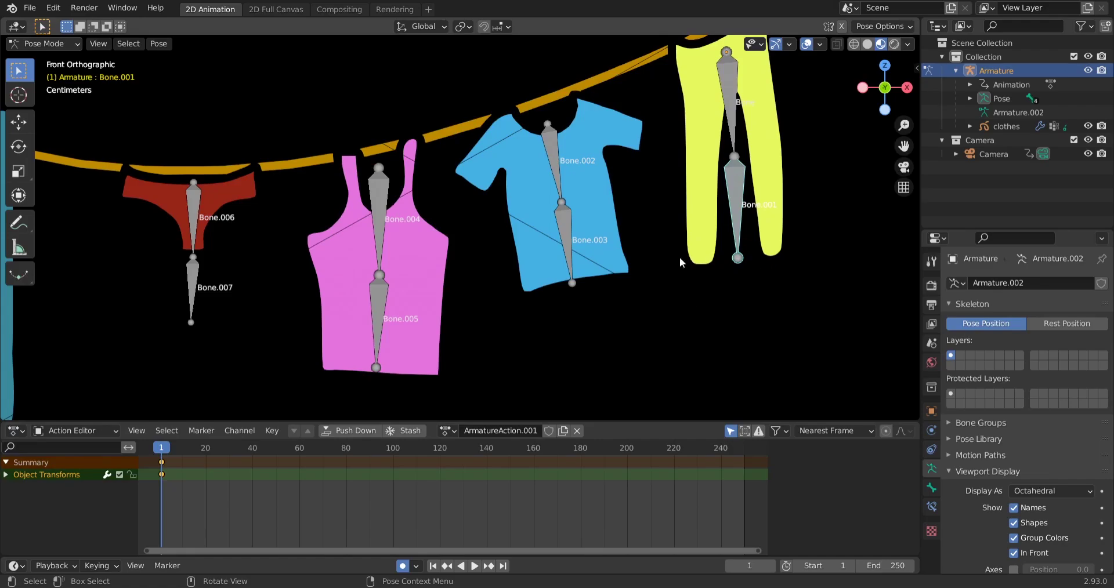
Step: Rotate the upper and lower trouser bones slightly at frame 1 so the legs swing to the right
{"action": "middle_click_drag", "start_coordinate": [670, 215], "coordinate": [694, 254], "text": "shift"}
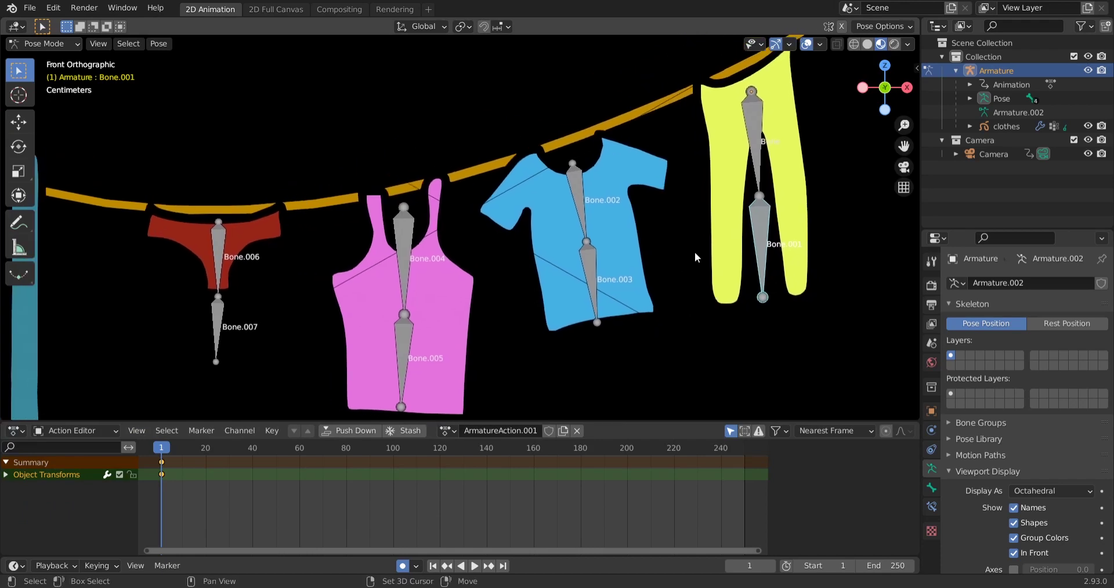
{"action": "left_click", "coordinate": [759, 145]}
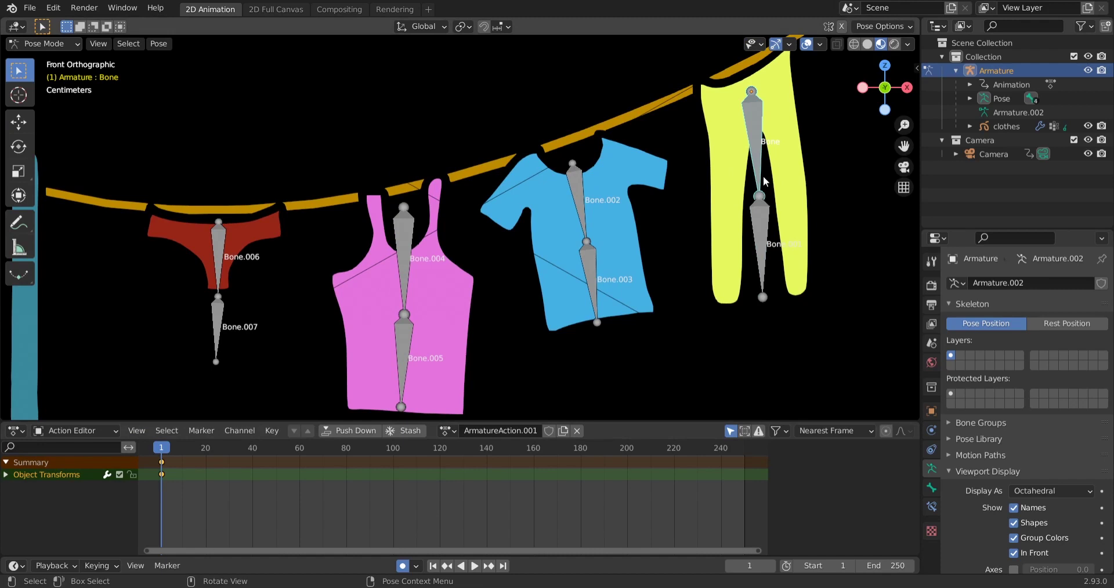
{"action": "key", "text": "r"}
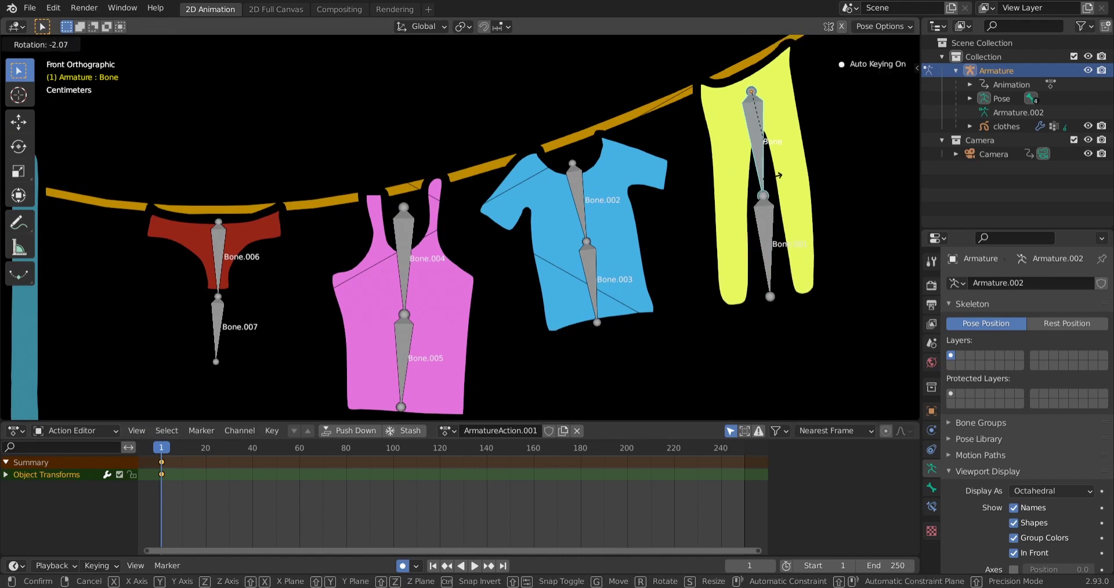
{"action": "left_click", "coordinate": [757, 204]}
{"action": "left_click", "coordinate": [767, 255]}
{"action": "key", "text": "r"}
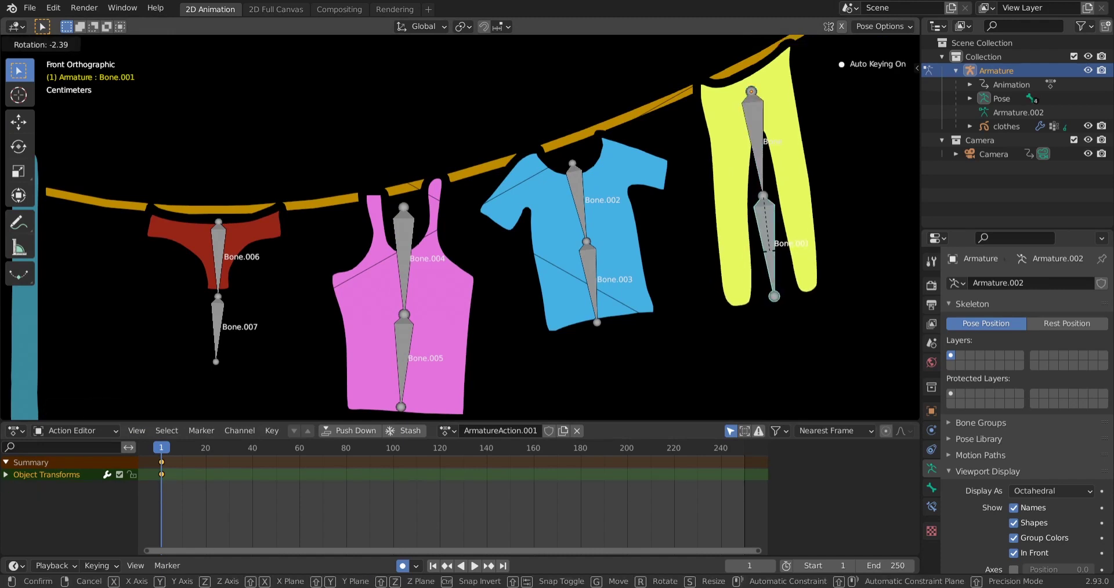
{"action": "left_click", "coordinate": [763, 255]}
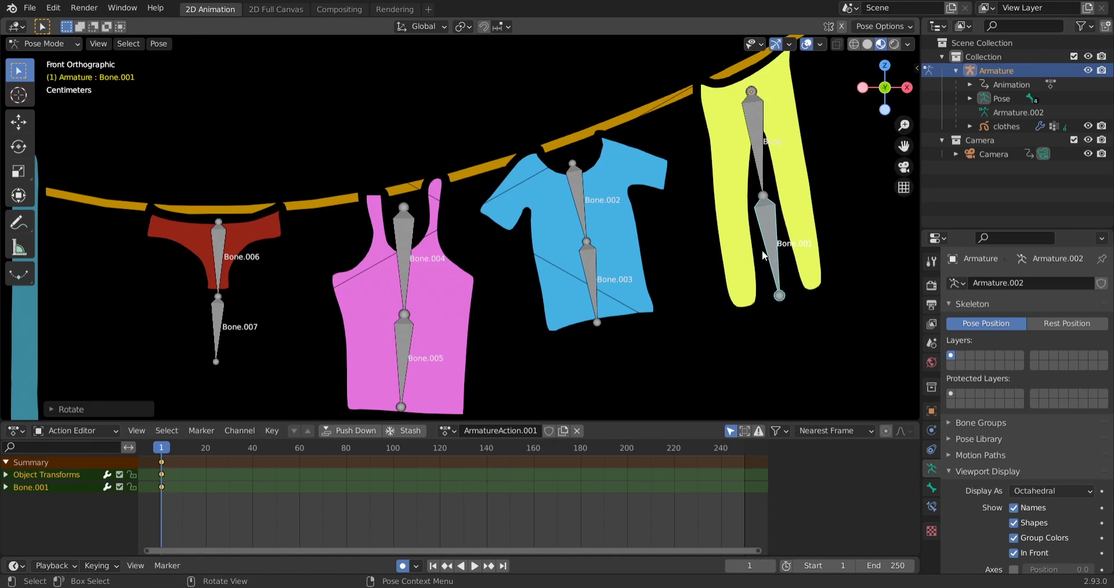
Step: Rotate the T-shirt's Bone.002 and Bone.003 at frame 1 so the hem swings to the left
{"action": "left_click", "coordinate": [584, 215]}
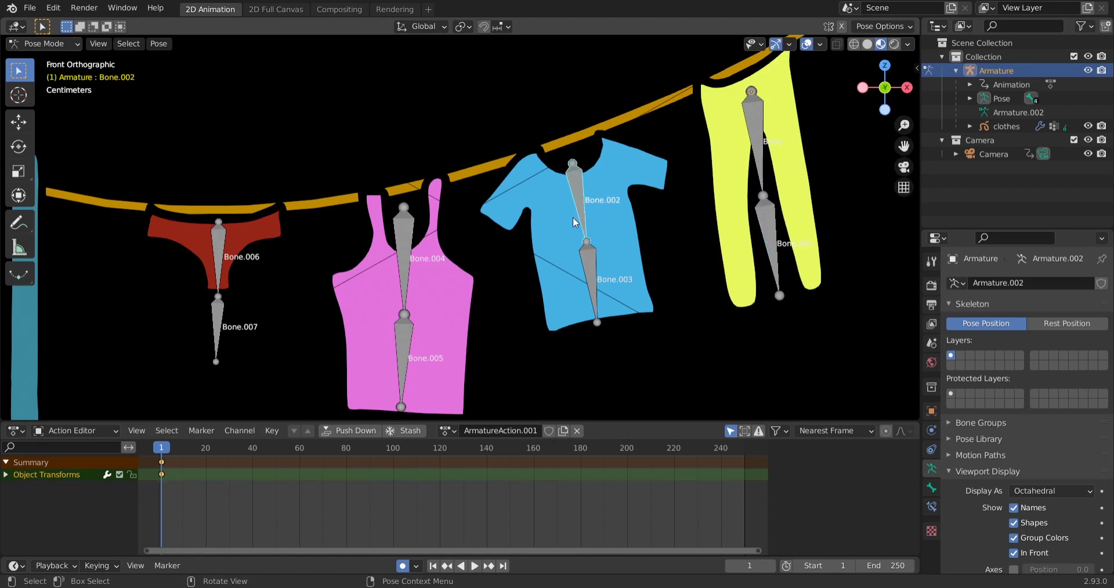
{"action": "key", "text": "r"}
{"action": "left_click", "coordinate": [572, 222]}
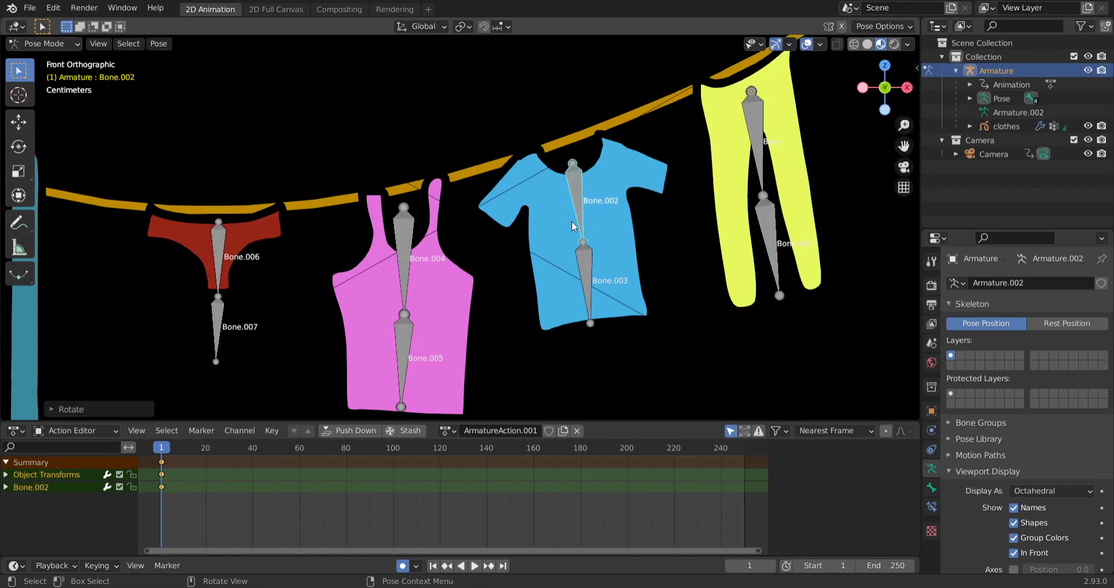
{"action": "left_click", "coordinate": [582, 271]}
{"action": "key", "text": "r"}
{"action": "left_click", "coordinate": [573, 271]}
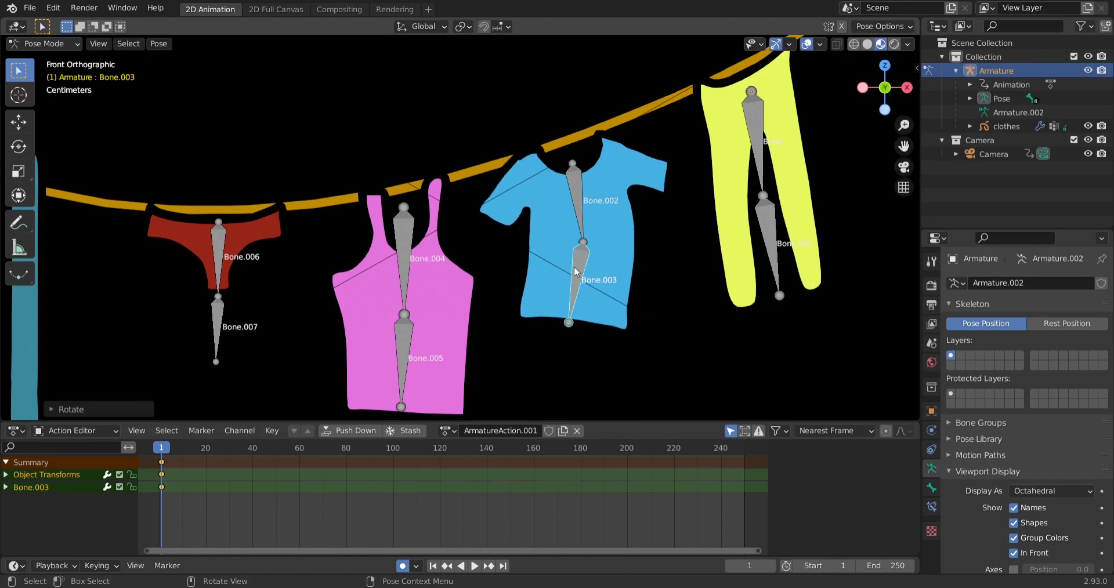
Step: Rotate the tank top's upper bone, Bone.004, slightly at frame 1 so the garment swings to the right
{"action": "middle_click_drag", "start_coordinate": [442, 352], "coordinate": [488, 281], "text": "shift"}
{"action": "left_click", "coordinate": [473, 256]}
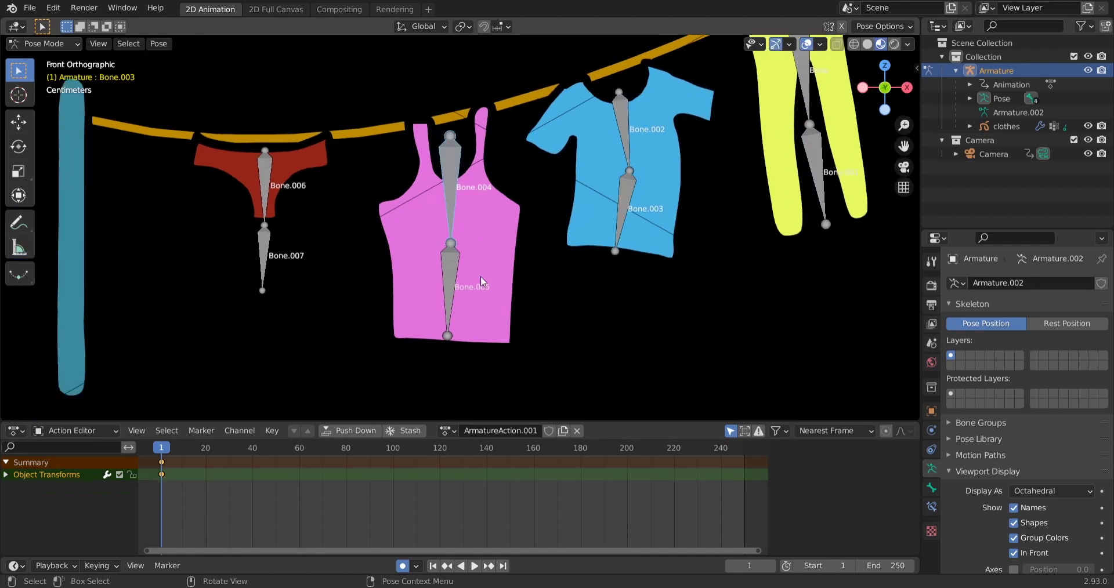
{"action": "key", "text": "r"}
{"action": "left_click", "coordinate": [502, 297]}
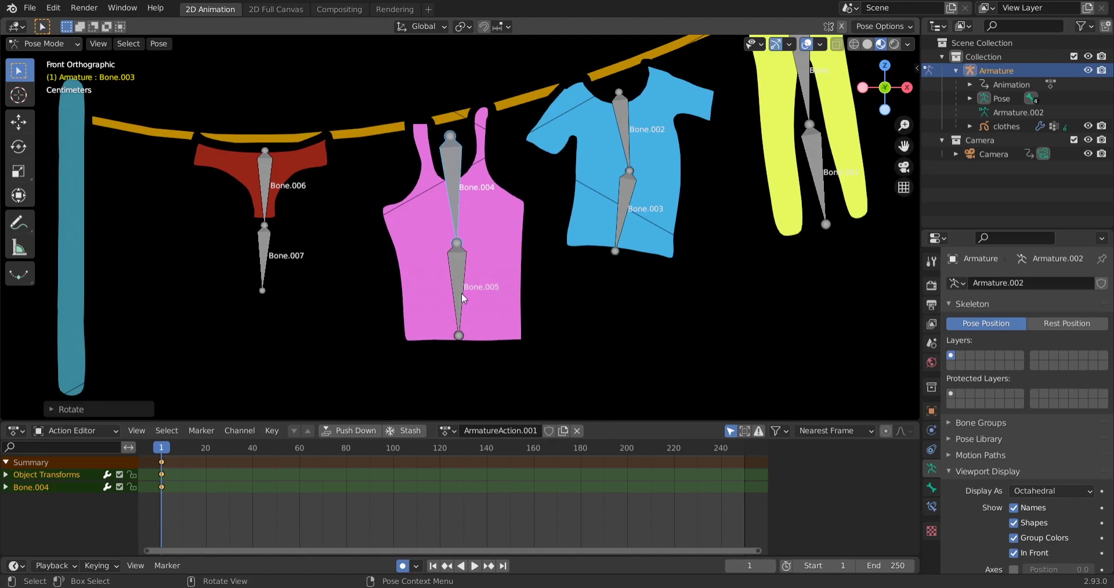
Step: Rotate the tank top's Bone.005 toward the right and the underwear's Bone.007 toward the left at frame 1
{"action": "left_click", "coordinate": [464, 294]}
{"action": "key", "text": "r"}
{"action": "left_click", "coordinate": [474, 300]}
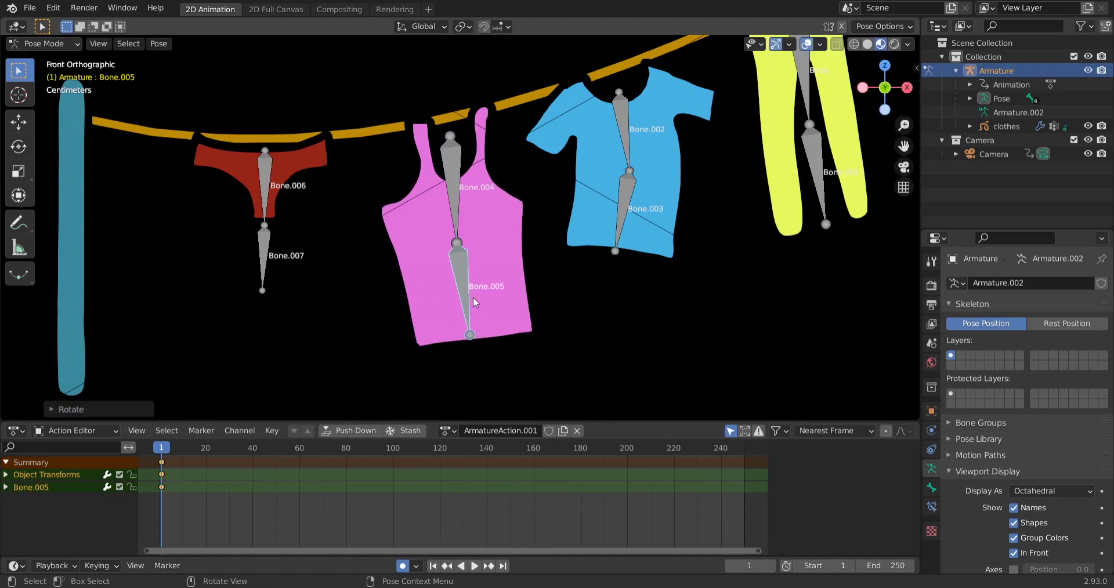
{"action": "left_click", "coordinate": [262, 288]}
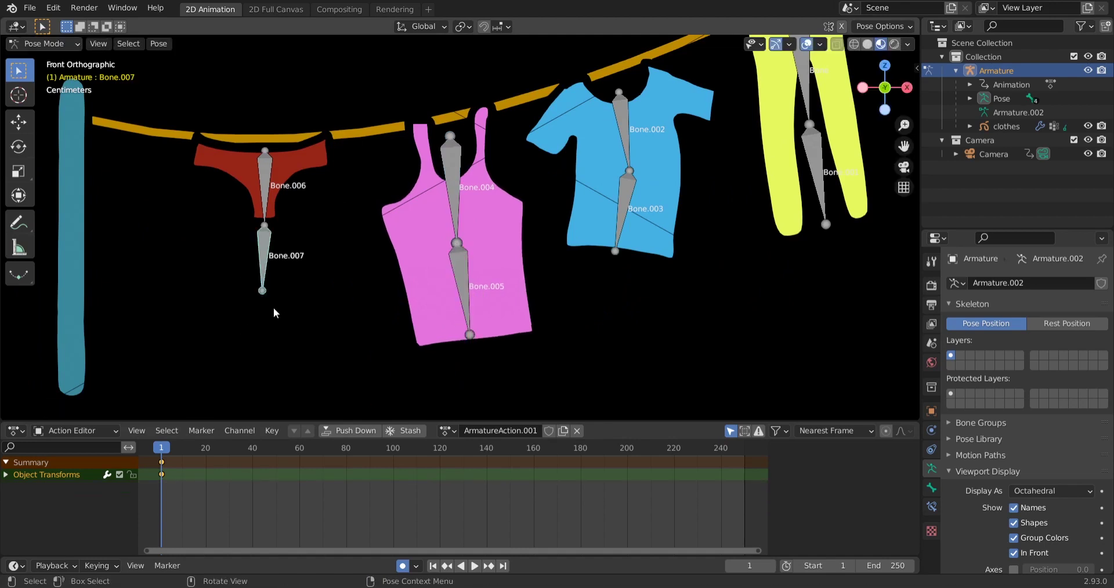
{"action": "key", "text": "r"}
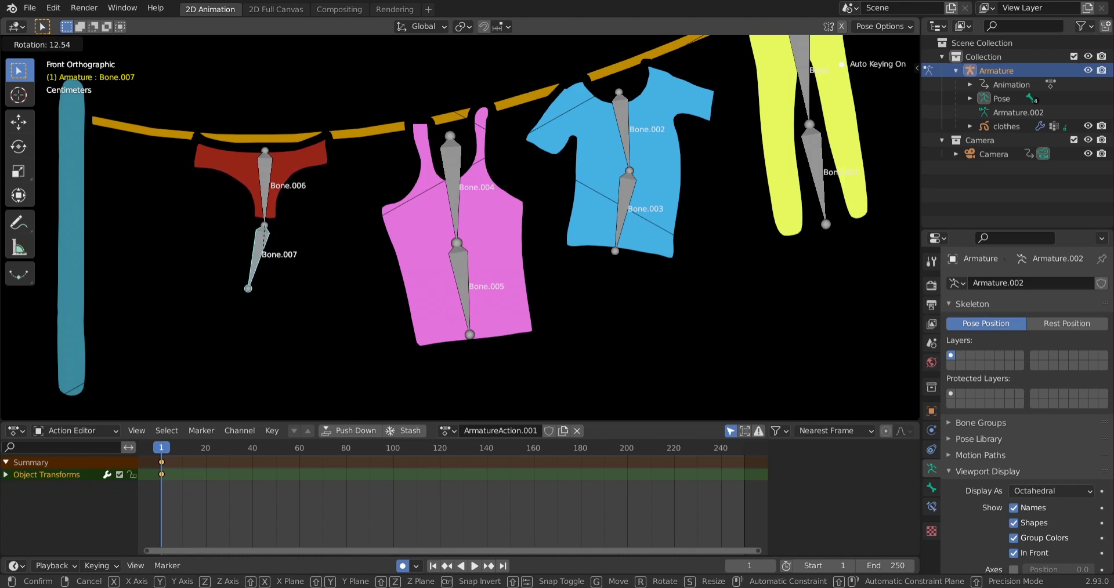
{"action": "left_click", "coordinate": [262, 312]}
Step: Play the timeline briefly, return to frame 1 and enlarge the frame range around it
{"action": "middle_click_drag", "start_coordinate": [605, 268], "coordinate": [514, 312], "text": "shift"}
{"action": "key", "text": "space"}
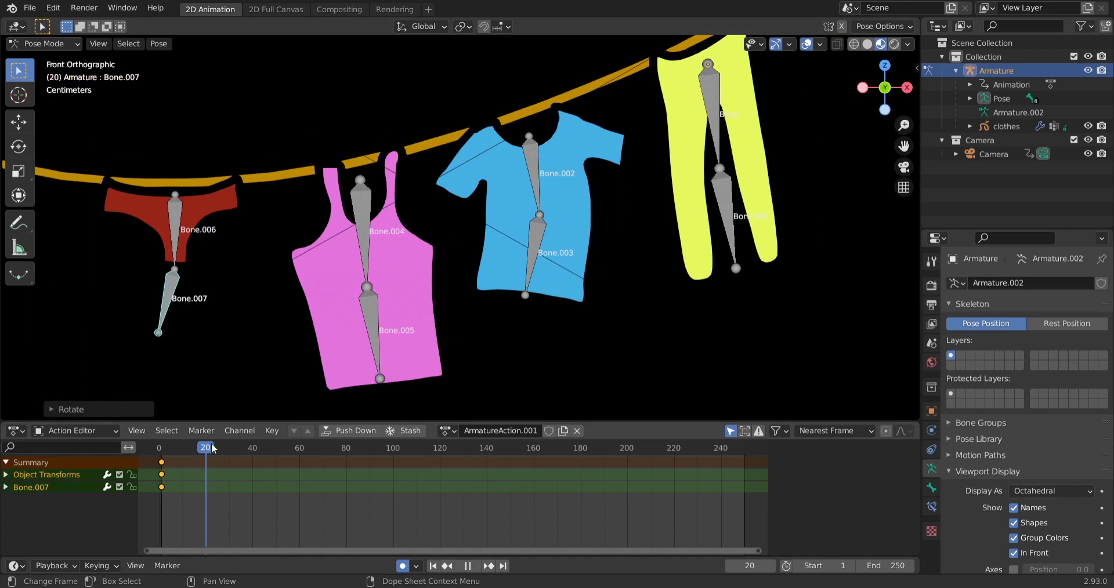
{"action": "left_click_drag", "start_coordinate": [210, 446], "coordinate": [162, 448]}
{"action": "key", "text": "space"}
{"action": "scroll", "coordinate": [205, 502], "scroll_direction": "up", "scroll_amount": 6}
{"action": "scroll", "coordinate": [206, 500], "scroll_direction": "up", "scroll_amount": 2}
{"action": "left_click_drag", "start_coordinate": [299, 551], "coordinate": [123, 553]}
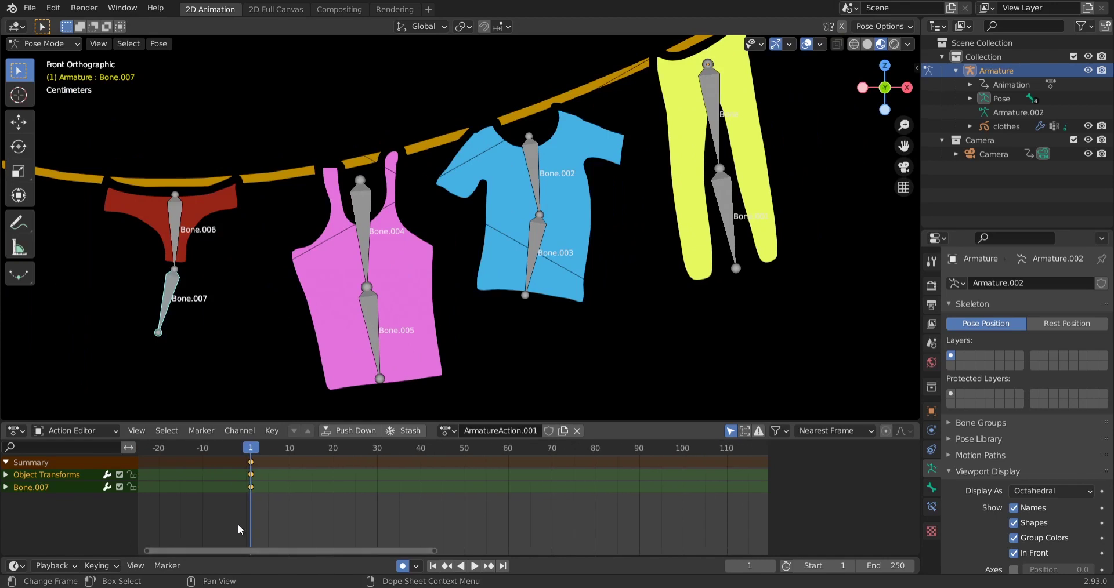
Step: At frame 10, rotate the upper and lower trouser bones so the legs swing to the left
{"action": "key", "text": "space"}
{"action": "left_click_drag", "start_coordinate": [253, 462], "coordinate": [291, 451]}
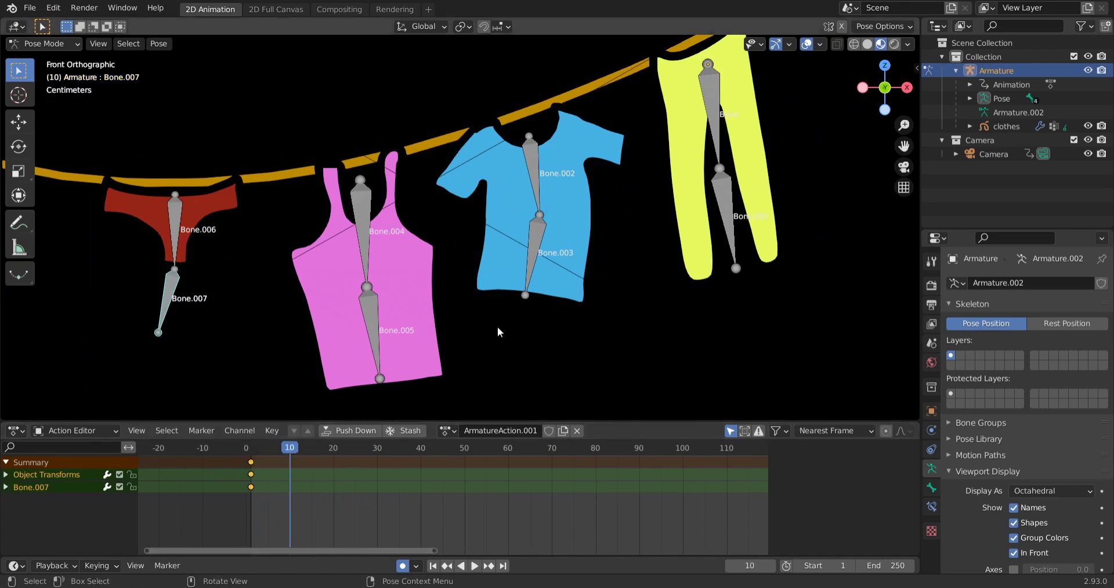
{"action": "left_click", "coordinate": [718, 123]}
{"action": "key", "text": "r"}
{"action": "left_click", "coordinate": [741, 168]}
{"action": "left_click", "coordinate": [727, 196]}
{"action": "key", "text": "r"}
{"action": "left_click", "coordinate": [694, 211]}
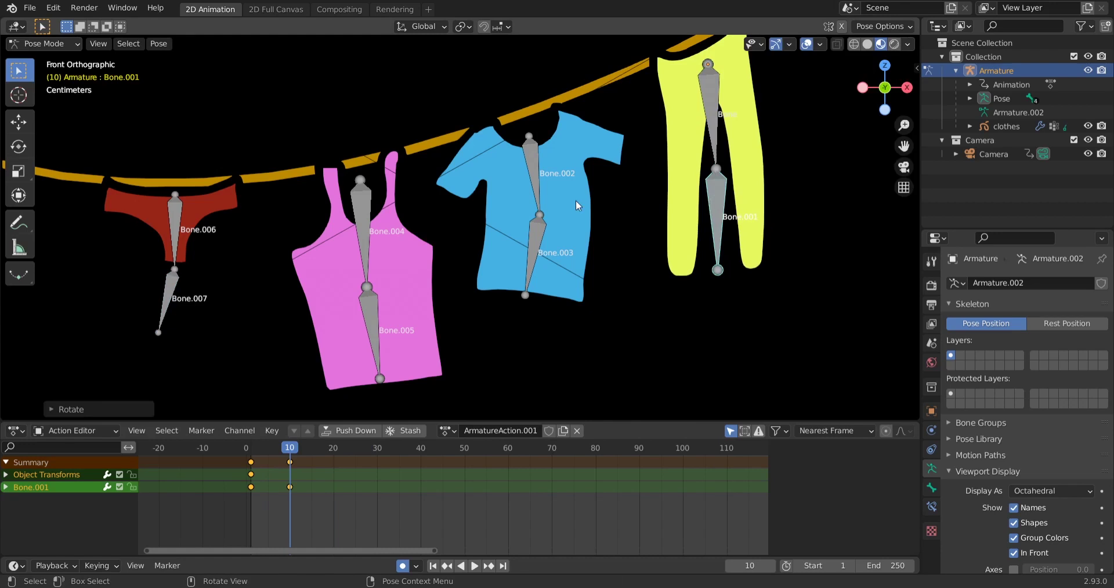
Step: Rotate the T-shirt's Bone.002 and Bone.003 at frame 10 so the hem swings to the right
{"action": "left_click", "coordinate": [540, 193]}
{"action": "key", "text": "r"}
{"action": "left_click", "coordinate": [538, 190]}
{"action": "left_click", "coordinate": [534, 261]}
{"action": "key", "text": "r"}
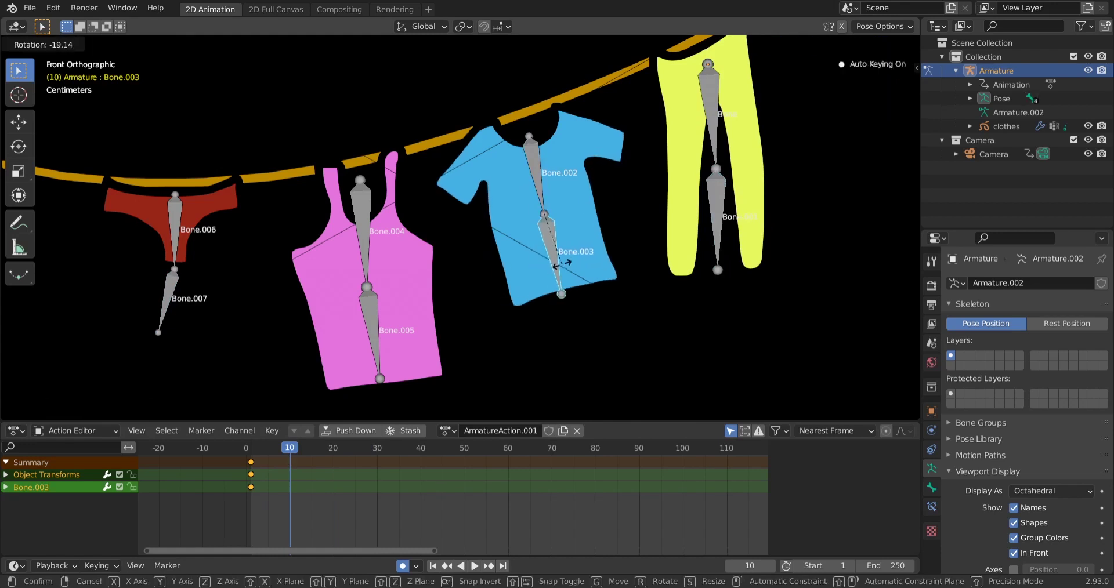
{"action": "left_click", "coordinate": [464, 266]}
Step: Rotate the tank top's Bone.004 and Bone.005 at frame 10 so the hem swings to the left
{"action": "left_click", "coordinate": [358, 250]}
{"action": "left_click", "coordinate": [362, 286]}
{"action": "key", "text": "r"}
{"action": "left_click", "coordinate": [347, 331]}
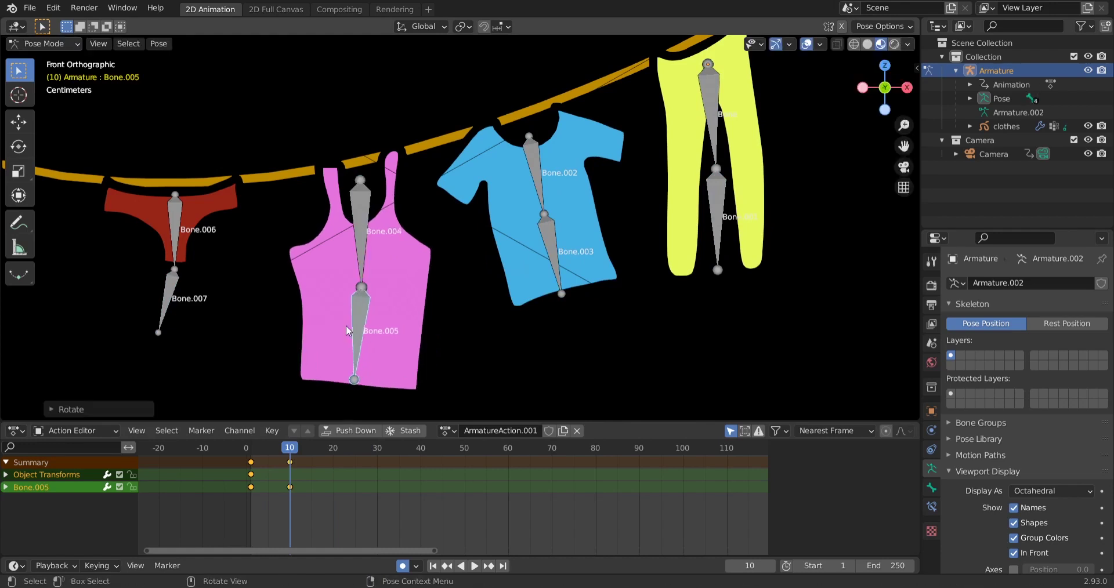
Step: Rotate the underwear's Bone.007 toward the right at frame 10 and preview the motion, returning to frame 1
{"action": "left_click", "coordinate": [171, 297]}
{"action": "key", "text": "r"}
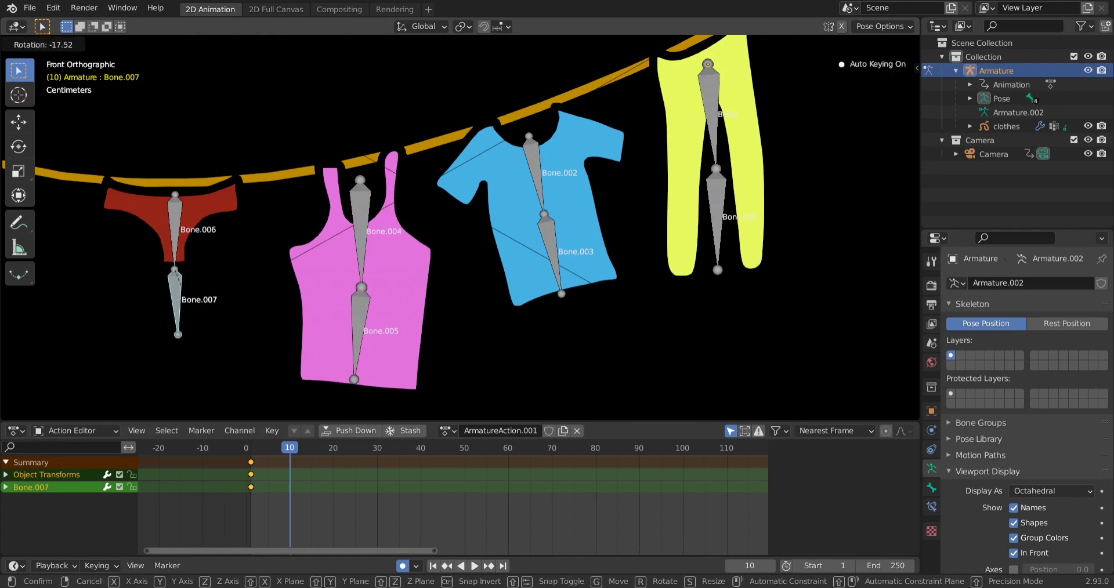
{"action": "left_click", "coordinate": [193, 321]}
{"action": "key", "text": "space"}
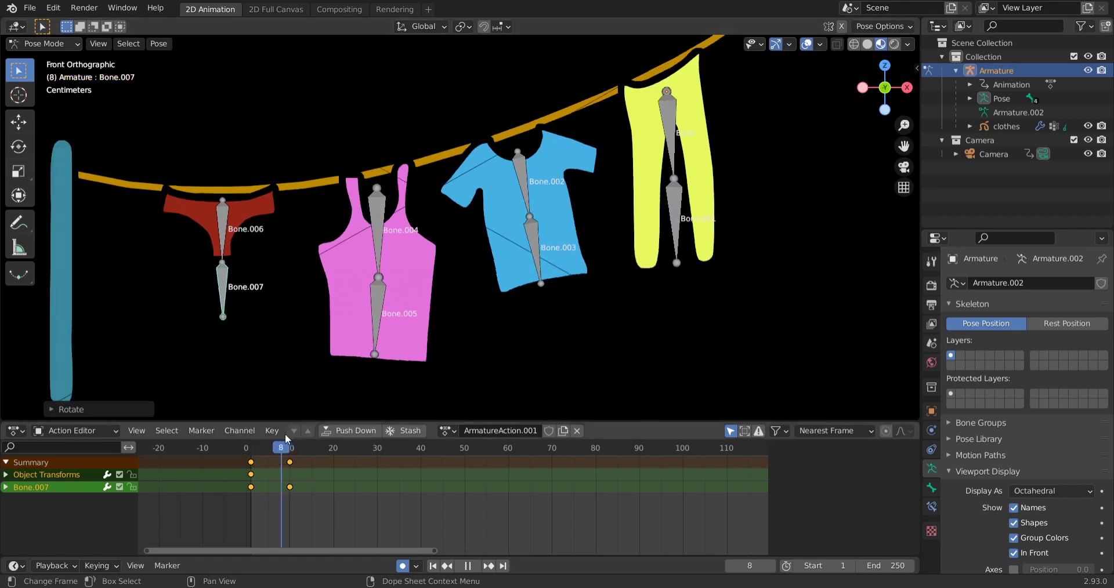
{"action": "left_click_drag", "start_coordinate": [291, 436], "coordinate": [251, 431]}
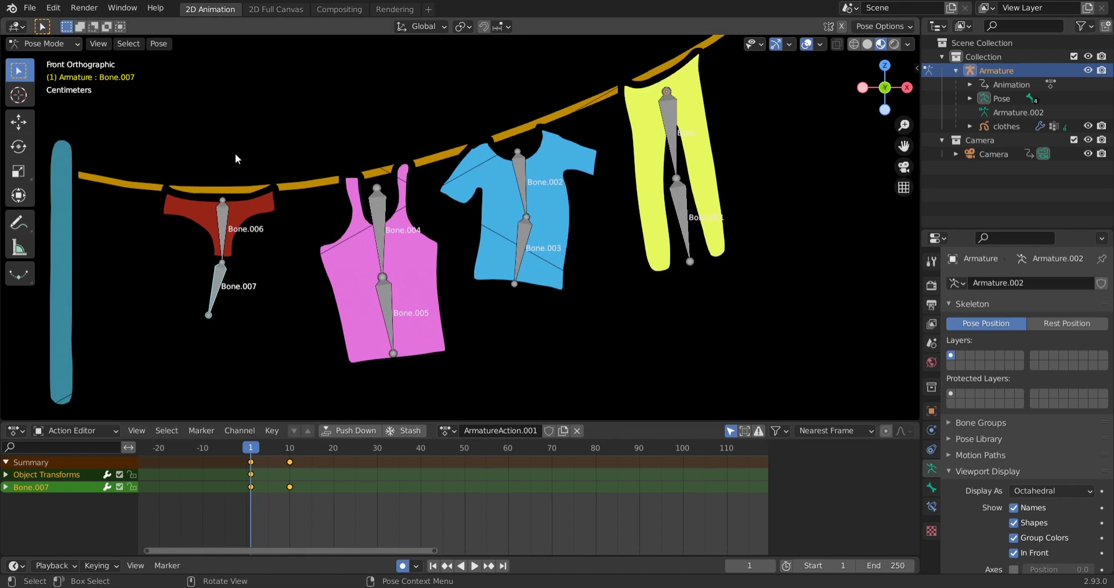
Step: Duplicate the frame 1 keyframes of all bones to frame 20 and play back the sway, returning to frame 1
{"action": "key", "text": "a"}
{"action": "key", "text": "space"}
{"action": "key", "text": "space"}
{"action": "left_click", "coordinate": [252, 464]}
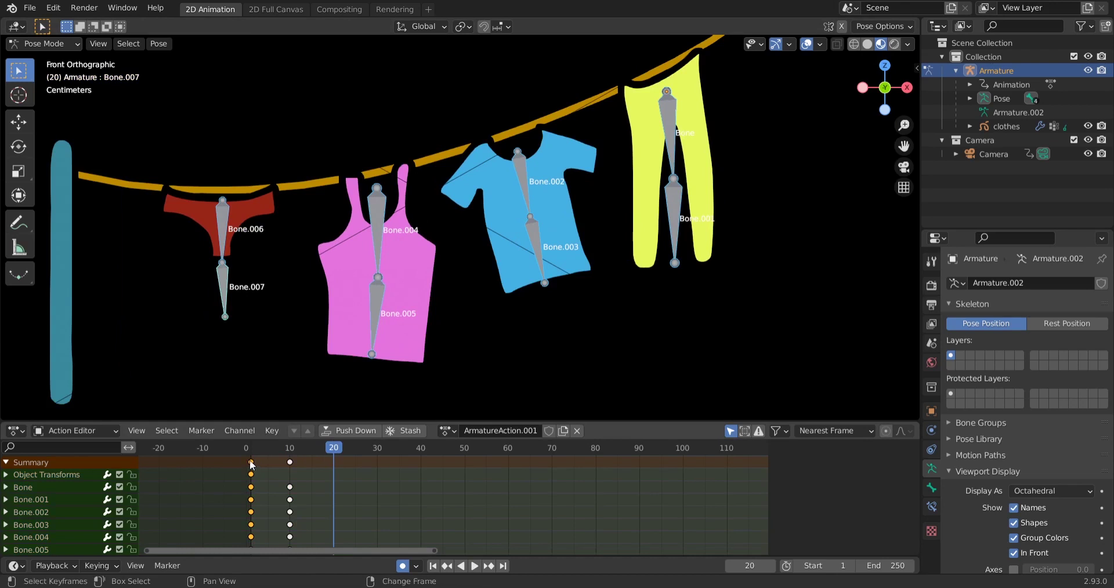
{"action": "key", "text": "shift+d"}
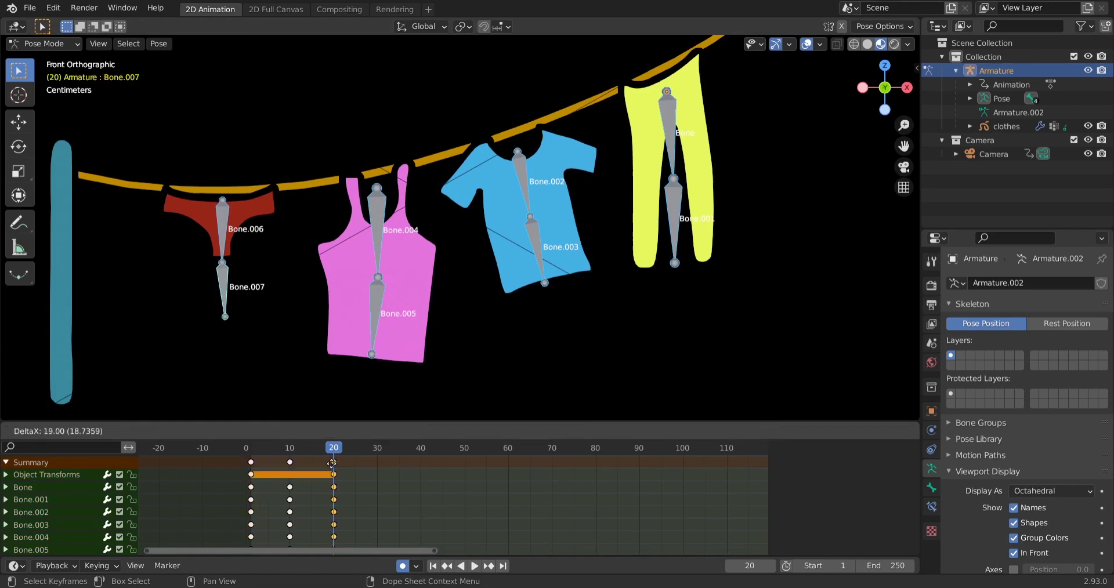
{"action": "left_click", "coordinate": [332, 463]}
{"action": "key", "text": "space"}
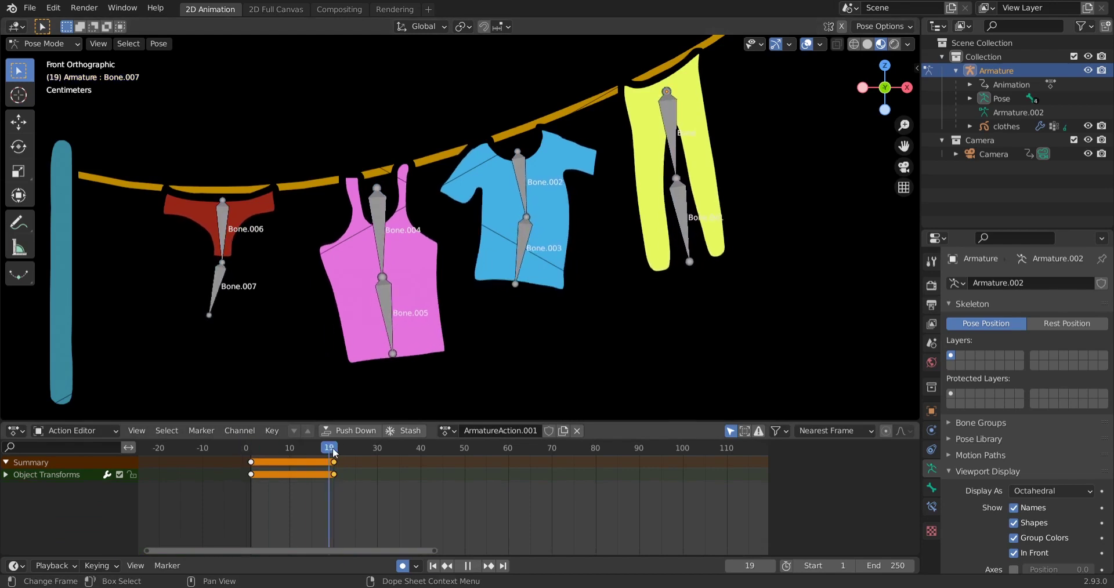
{"action": "left_click_drag", "start_coordinate": [338, 445], "coordinate": [251, 447]}
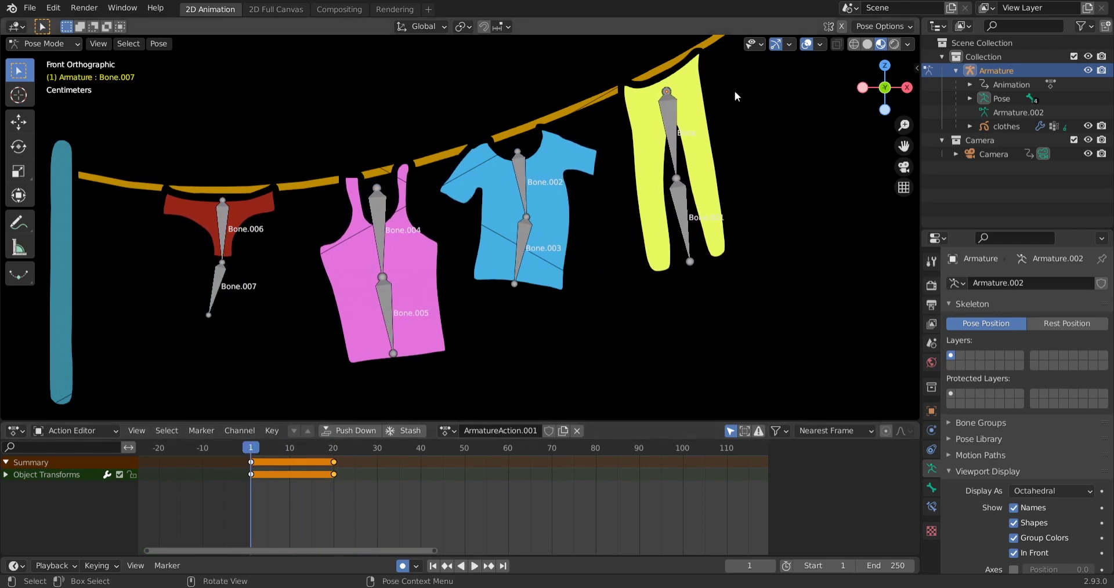
Step: Scale the keyframe timing of the two trouser bones so their keys fall on frames 8 and 17
{"action": "left_click_drag", "start_coordinate": [633, 69], "coordinate": [735, 292]}
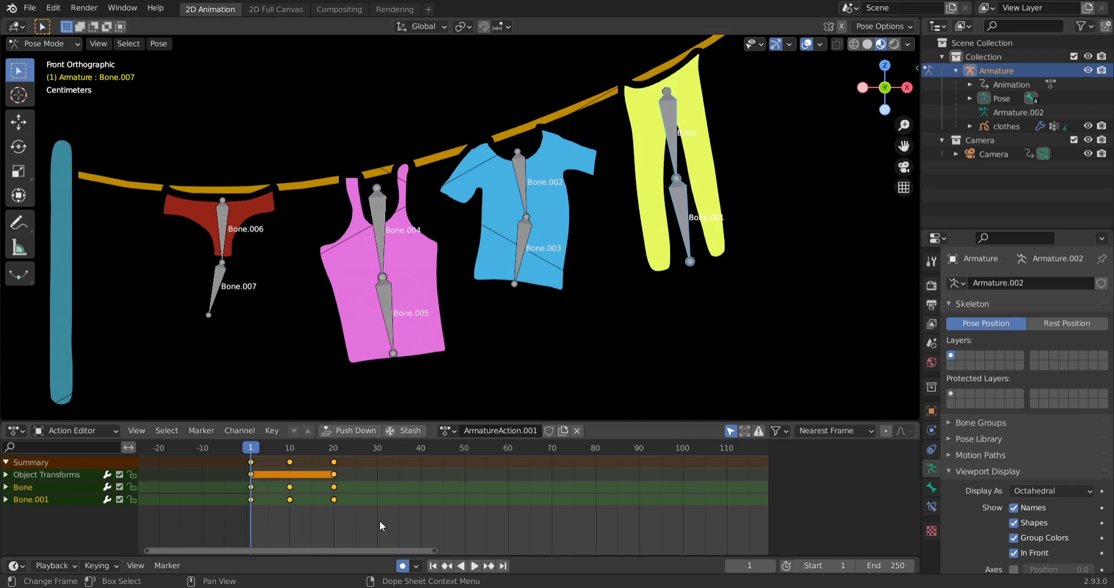
{"action": "key", "text": "s"}
{"action": "left_click", "coordinate": [361, 519]}
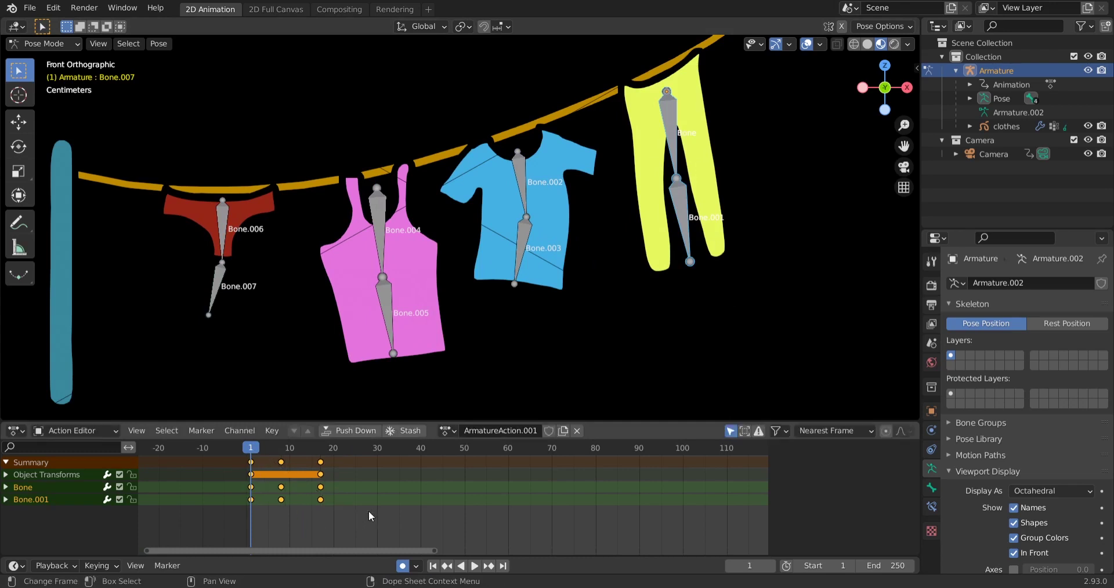
Step: With the T-shirt bones selected, delete the Object Transforms keyframe at frame 17 and try compressing the T-shirt's keyframe timing
{"action": "left_click_drag", "start_coordinate": [492, 100], "coordinate": [563, 329]}
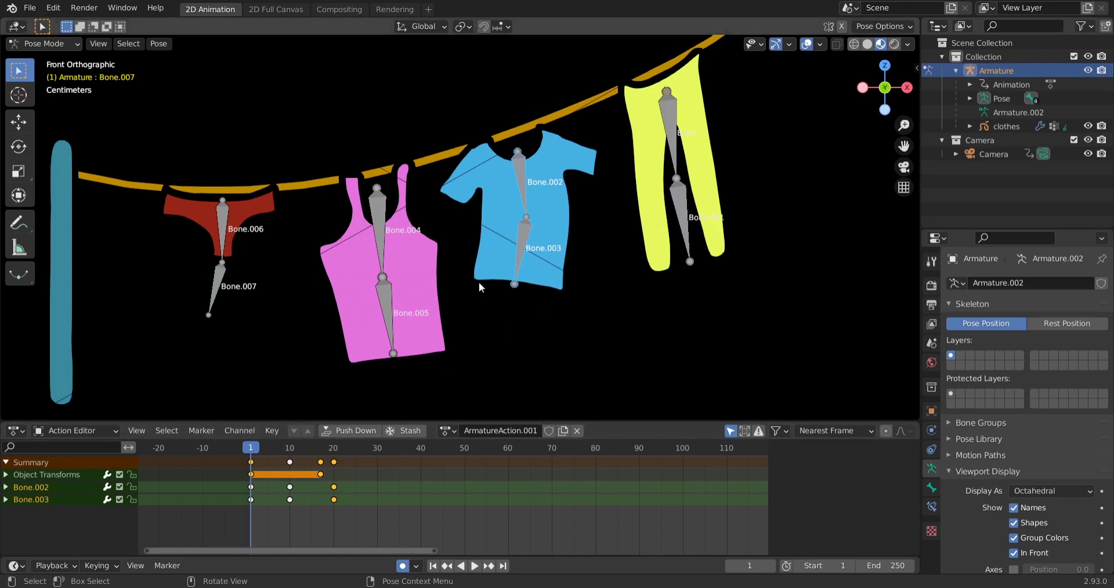
{"action": "left_click_drag", "start_coordinate": [495, 96], "coordinate": [544, 327]}
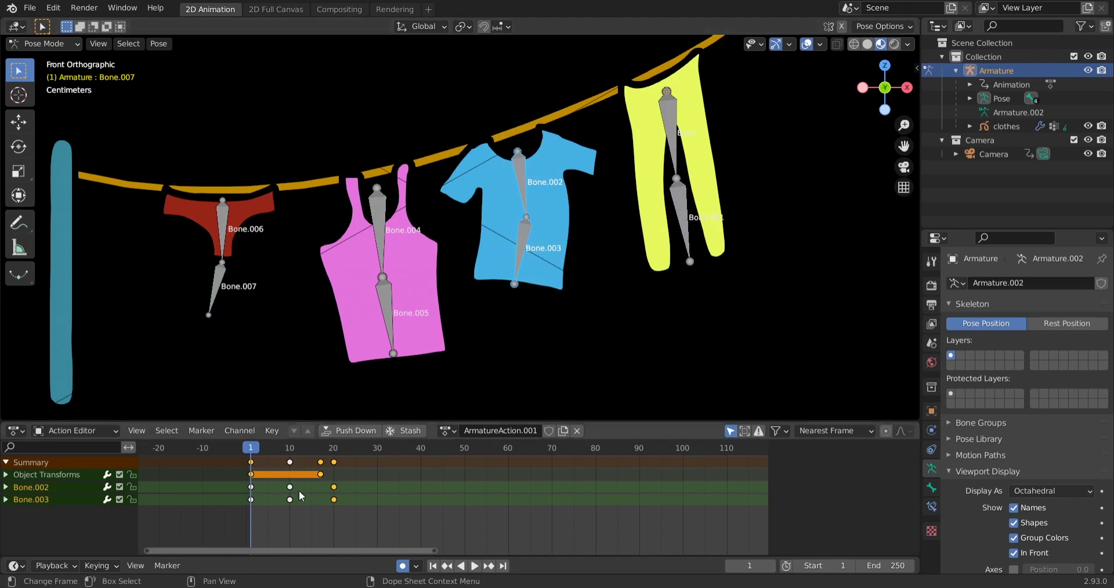
{"action": "left_click_drag", "start_coordinate": [320, 474], "coordinate": [323, 473]}
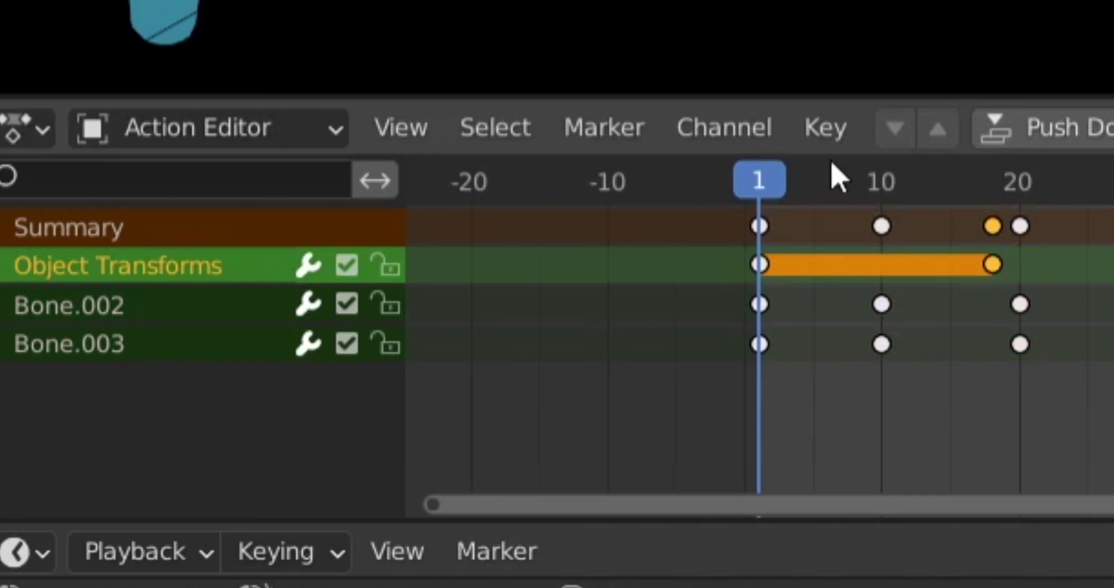
{"action": "left_click_drag", "start_coordinate": [274, 443], "coordinate": [339, 451]}
{"action": "left_click_drag", "start_coordinate": [1038, 200], "coordinate": [804, 204]}
{"action": "left_click_drag", "start_coordinate": [1012, 278], "coordinate": [1007, 266]}
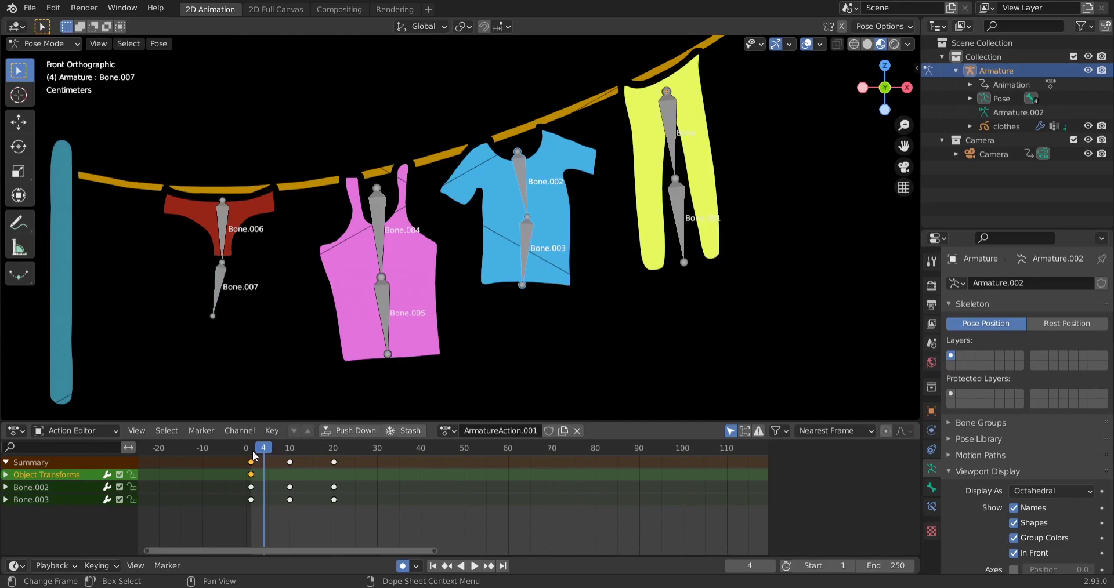
{"action": "left_click", "coordinate": [762, 190]}
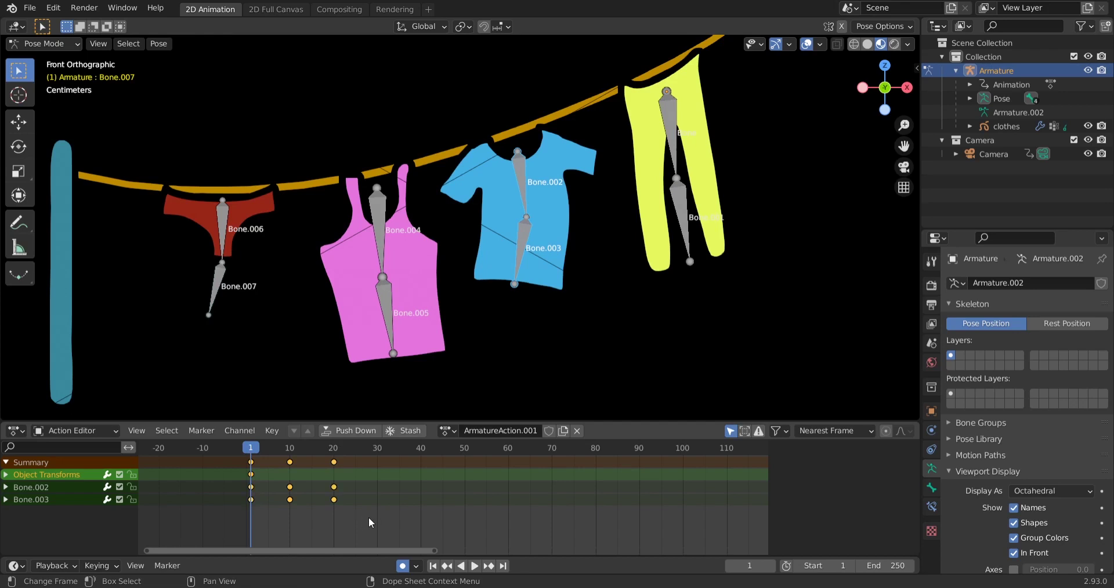
{"action": "key", "text": "s"}
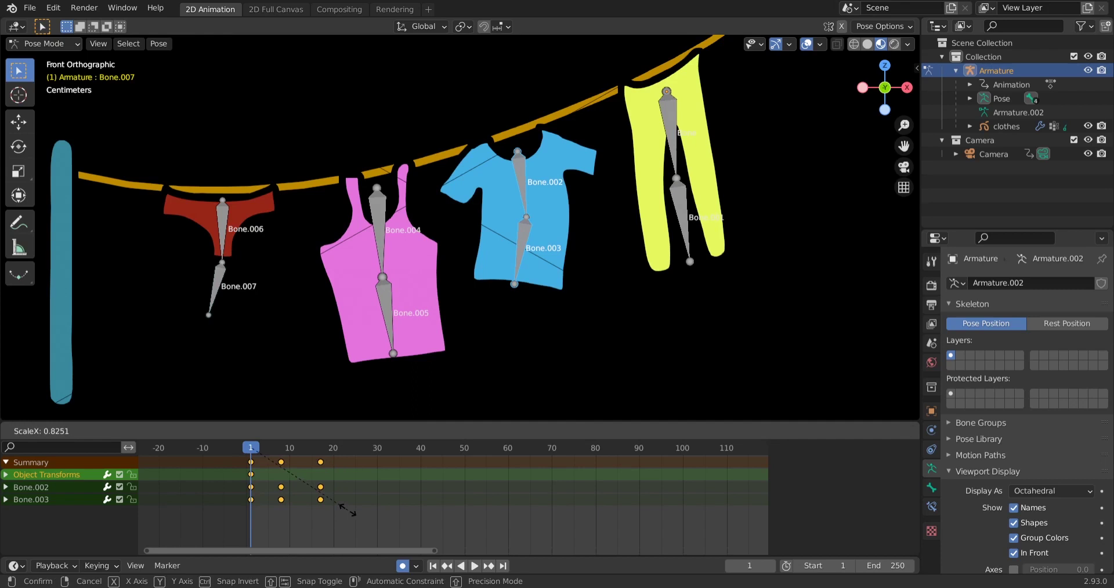
{"action": "key", "text": "Escape"}
Step: Select the tank top's two bones, followed by the underwear's Bone.006 and Bone.007
{"action": "left_click_drag", "start_coordinate": [347, 124], "coordinate": [415, 405]}
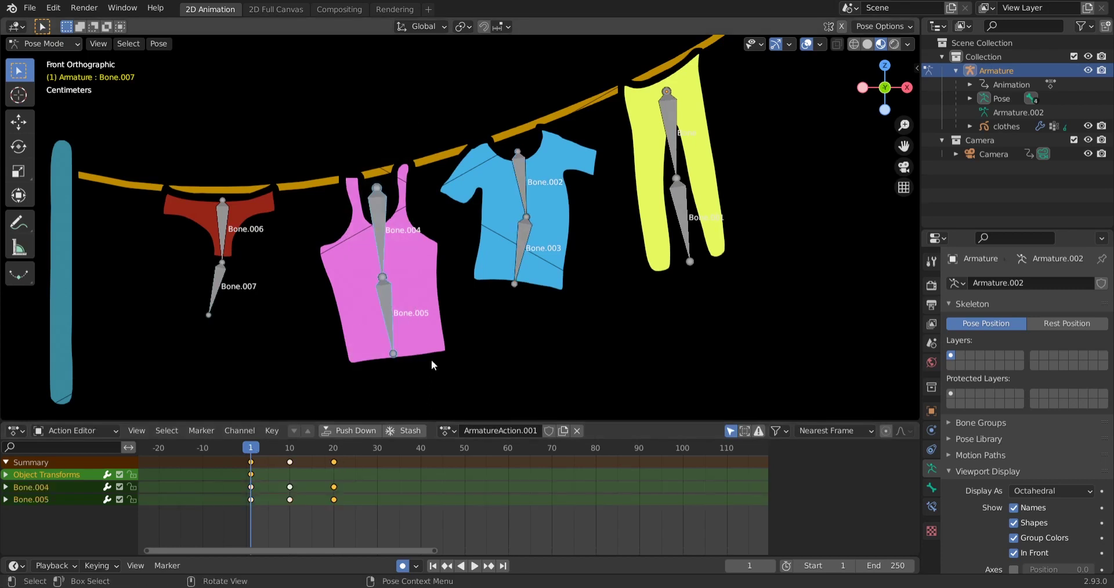
{"action": "left_click_drag", "start_coordinate": [164, 151], "coordinate": [272, 369]}
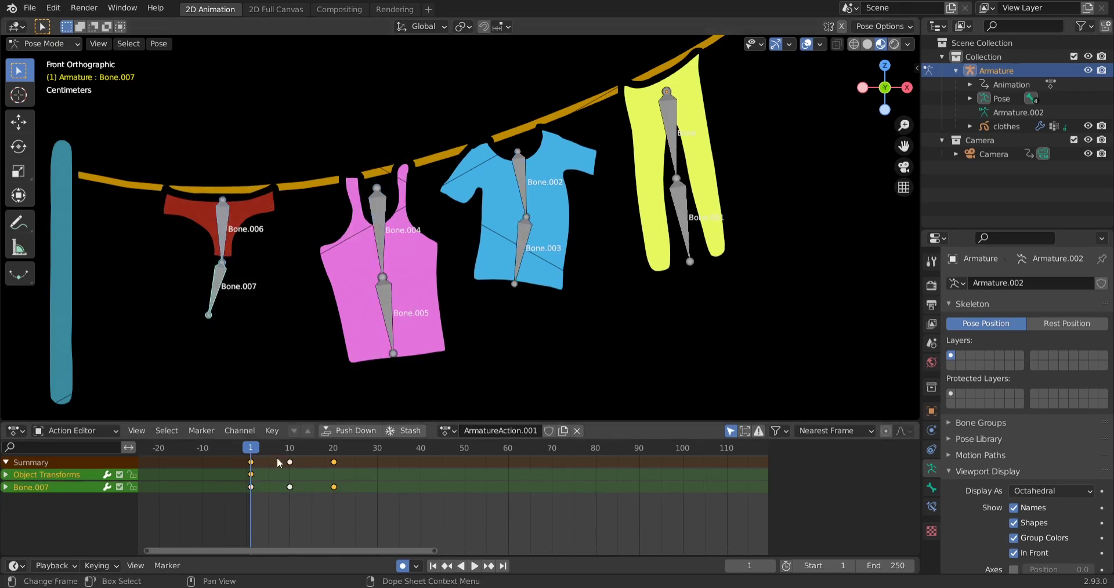
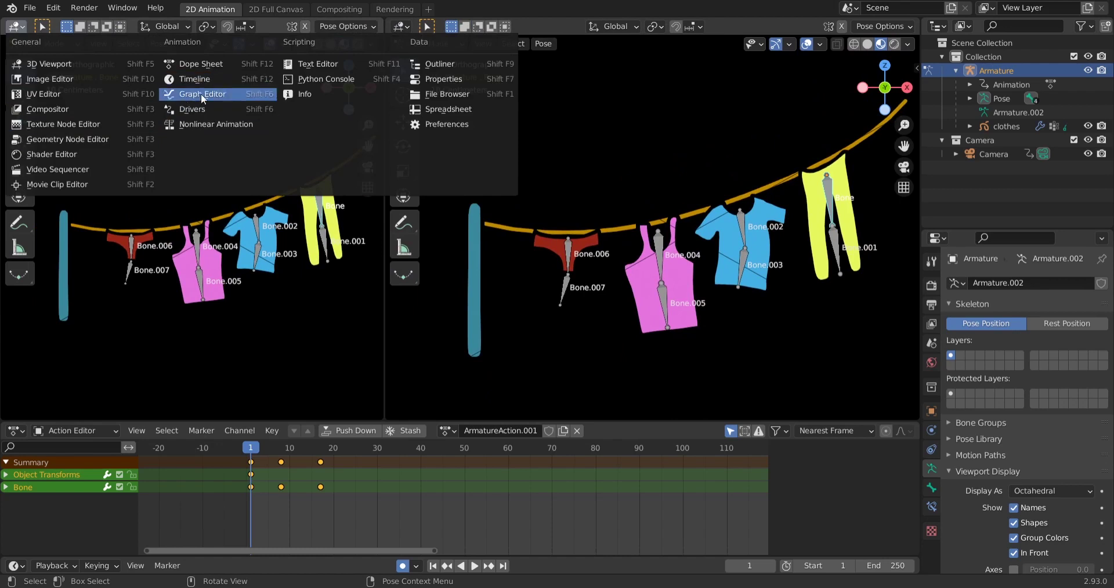
Step: Change one 3D viewport to a Graph Editor, select the trousers' upper bone, Bone, and expand its F-curve channels
{"action": "left_click", "coordinate": [202, 94]}
{"action": "left_click", "coordinate": [843, 135]}
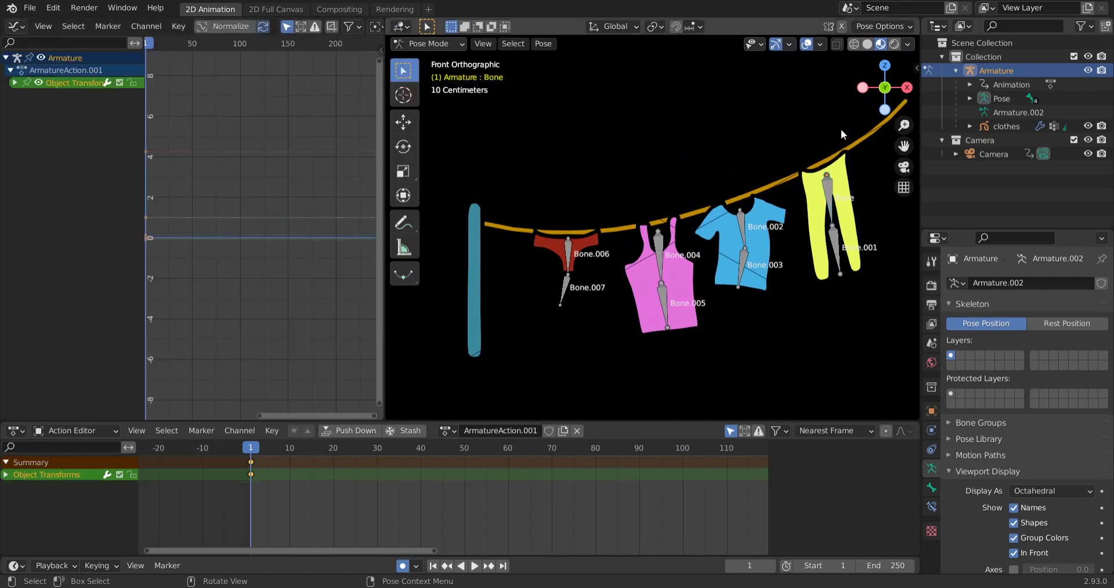
{"action": "left_click", "coordinate": [830, 188]}
{"action": "left_click", "coordinate": [15, 96]}
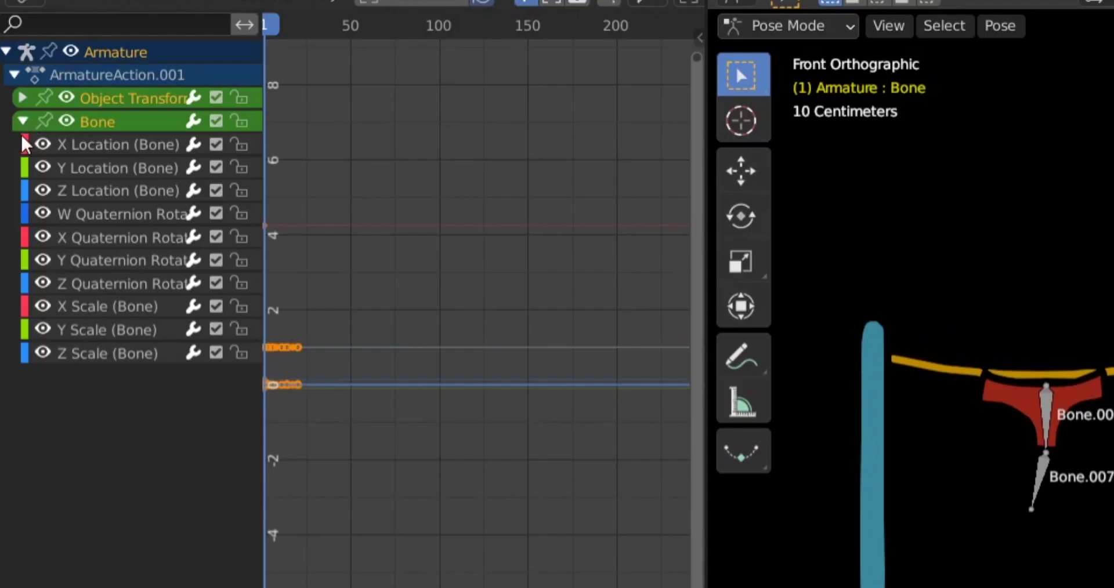
Step: Look through Bone's W, X and Y Quaternion Rotation curves and turn on Normalize for the graph
{"action": "left_click", "coordinate": [126, 213]}
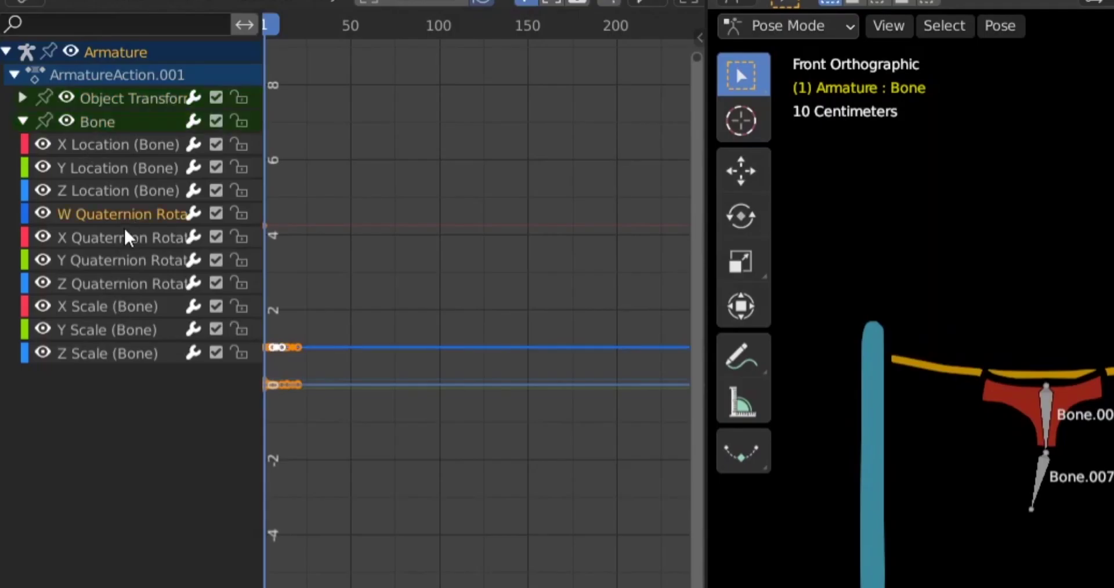
{"action": "left_click", "coordinate": [123, 235]}
{"action": "left_click", "coordinate": [111, 264]}
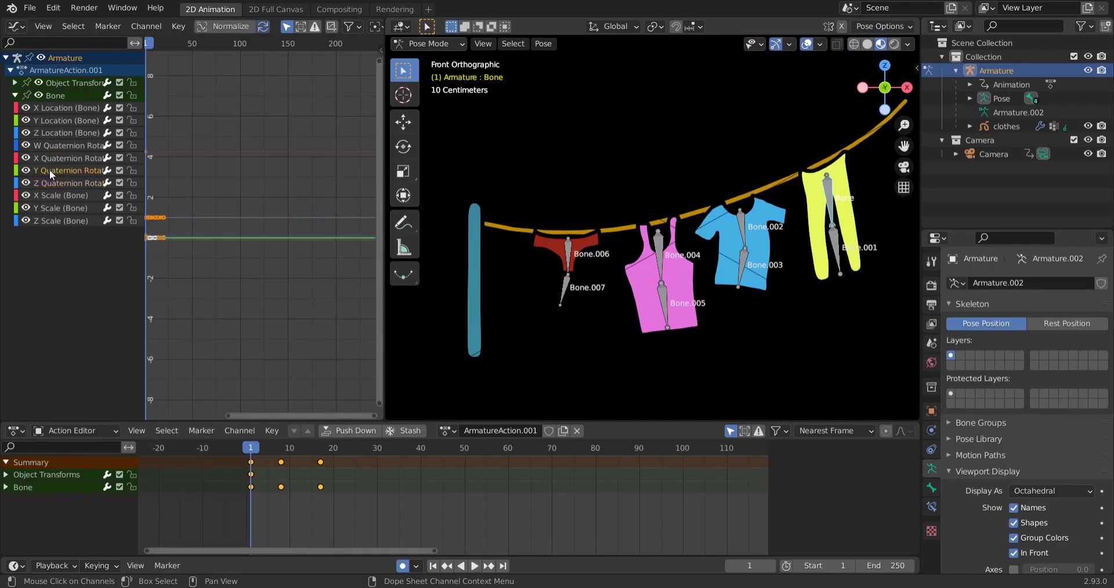
{"action": "left_click", "coordinate": [96, 244]}
{"action": "left_click", "coordinate": [223, 26]}
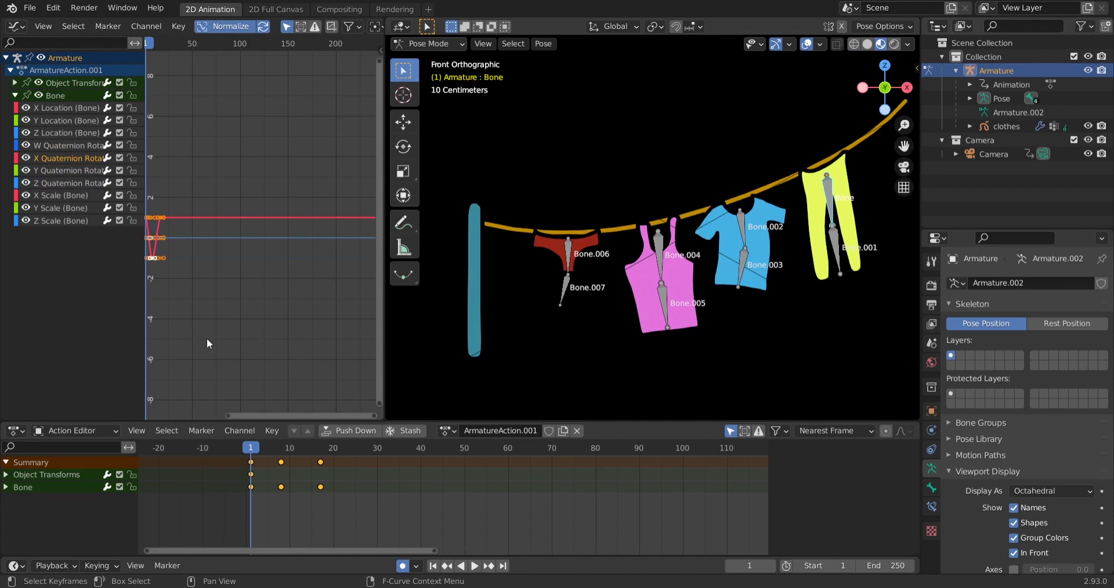
Step: Compare the shapes of Bone's normalized Y, Z and W Quaternion Rotation curves around frame 1
{"action": "scroll", "coordinate": [174, 276], "scroll_direction": "up", "scroll_amount": 6}
{"action": "scroll", "coordinate": [180, 277], "scroll_direction": "down", "scroll_amount": 6}
{"action": "scroll", "coordinate": [181, 277], "scroll_direction": "up", "scroll_amount": 3}
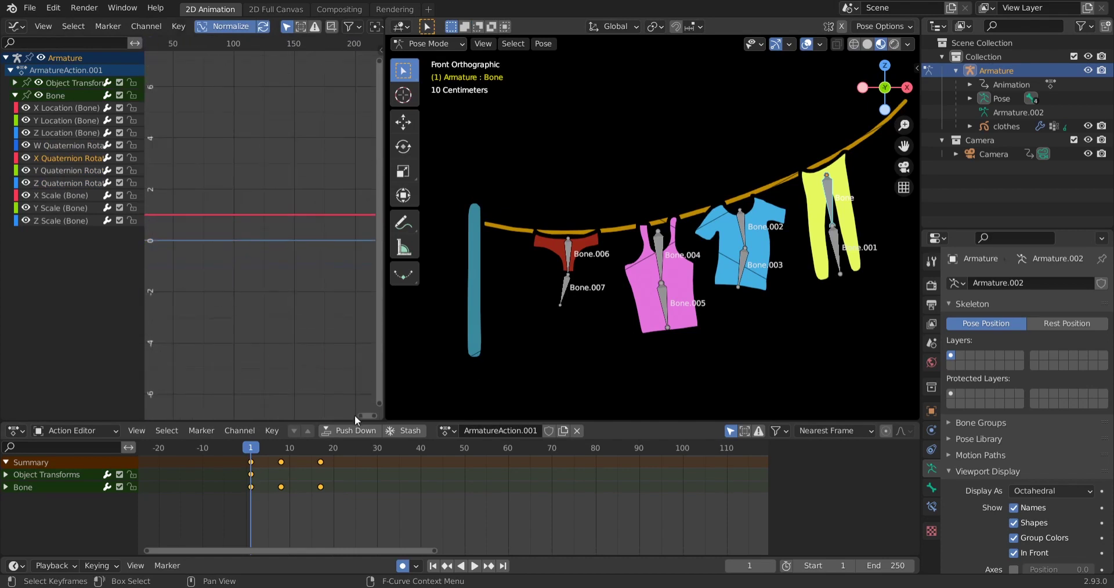
{"action": "left_click_drag", "start_coordinate": [371, 417], "coordinate": [272, 410]}
{"action": "left_click", "coordinate": [53, 171]}
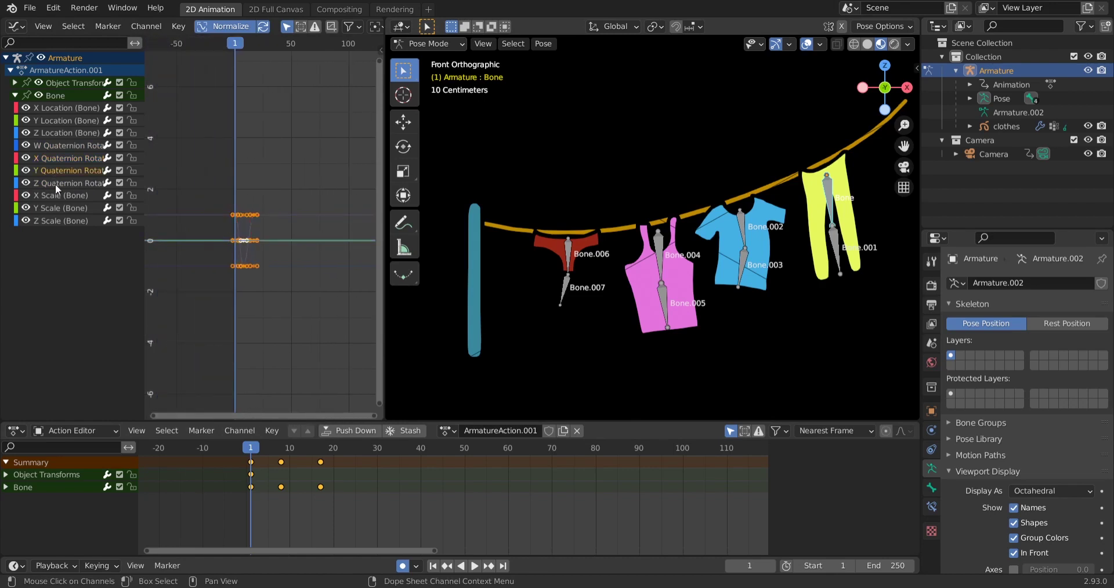
{"action": "left_click", "coordinate": [55, 184]}
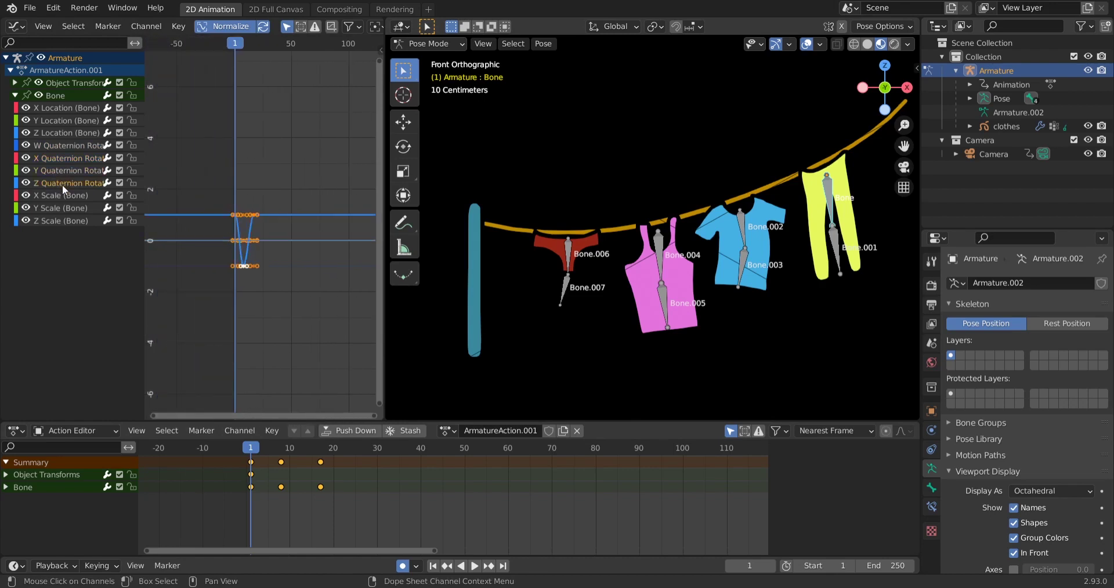
{"action": "left_click", "coordinate": [63, 147], "text": "shift"}
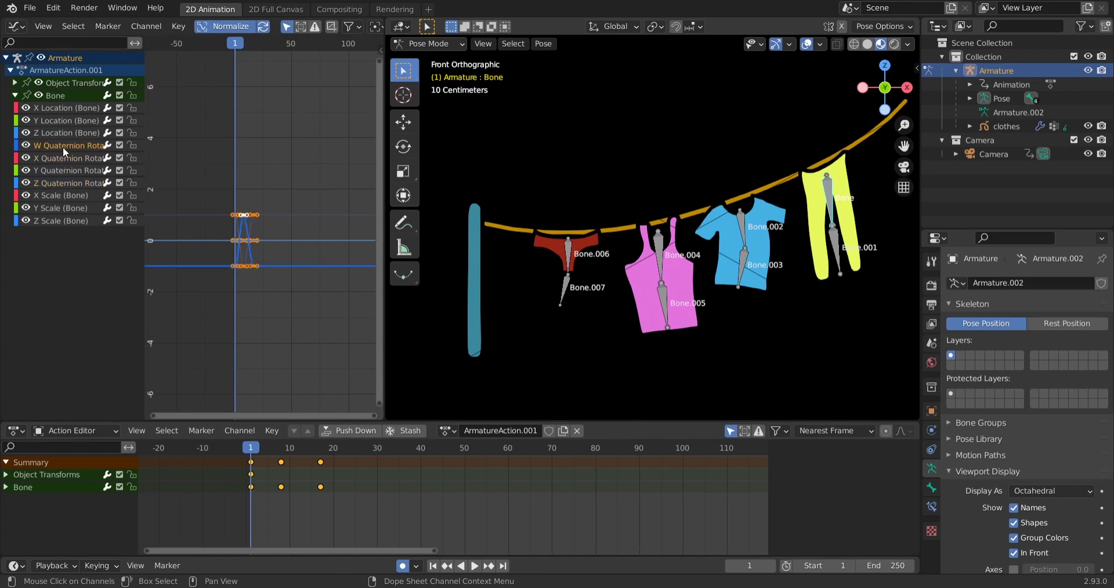
{"action": "left_click", "coordinate": [61, 178], "text": "shift"}
{"action": "left_click", "coordinate": [55, 183]}
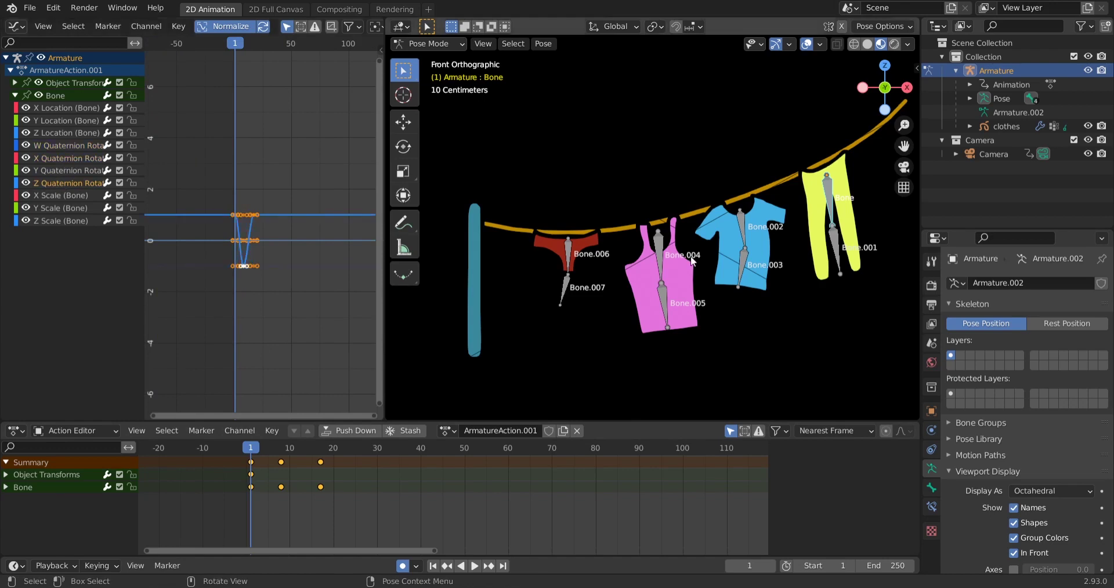
Step: Make Bone's W Quaternion Rotation the active curve, widen the Graph Editor and show its F-curve modifier settings
{"action": "left_click", "coordinate": [59, 145]}
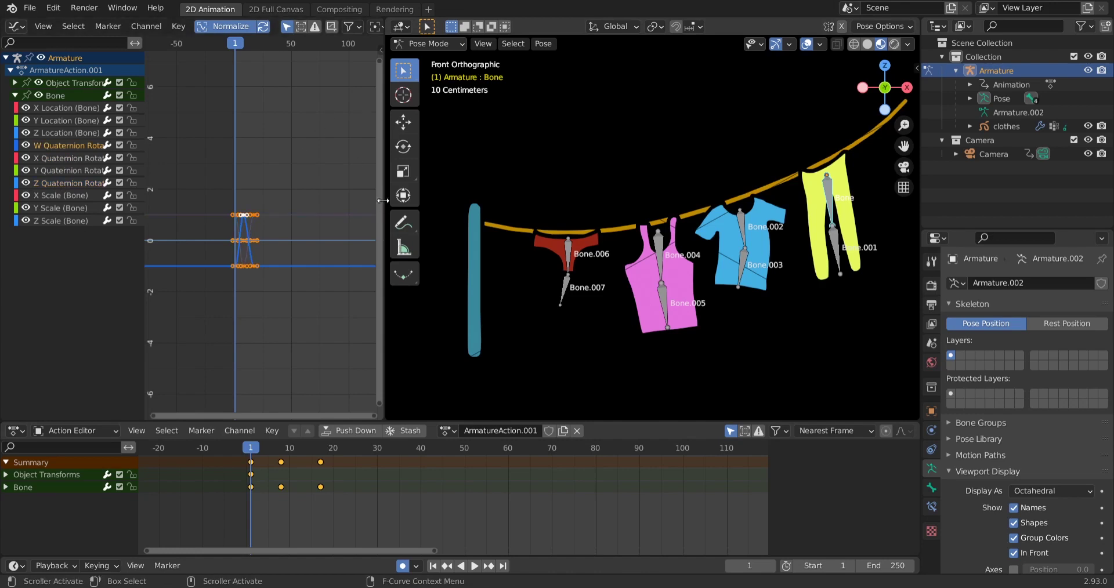
{"action": "left_click_drag", "start_coordinate": [383, 201], "coordinate": [446, 201]}
{"action": "key", "text": "n"}
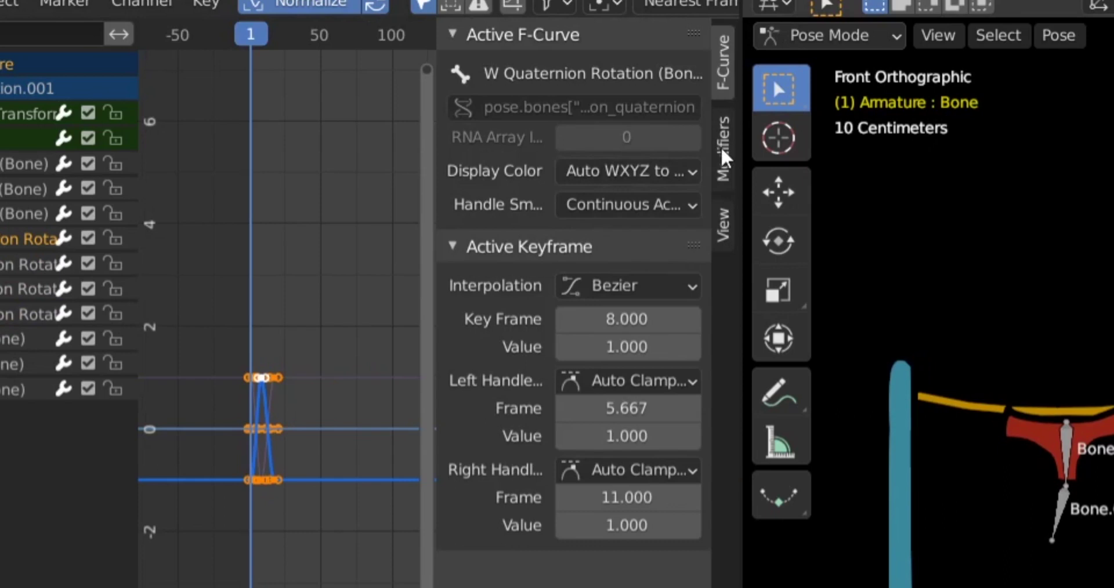
{"action": "left_click", "coordinate": [437, 101]}
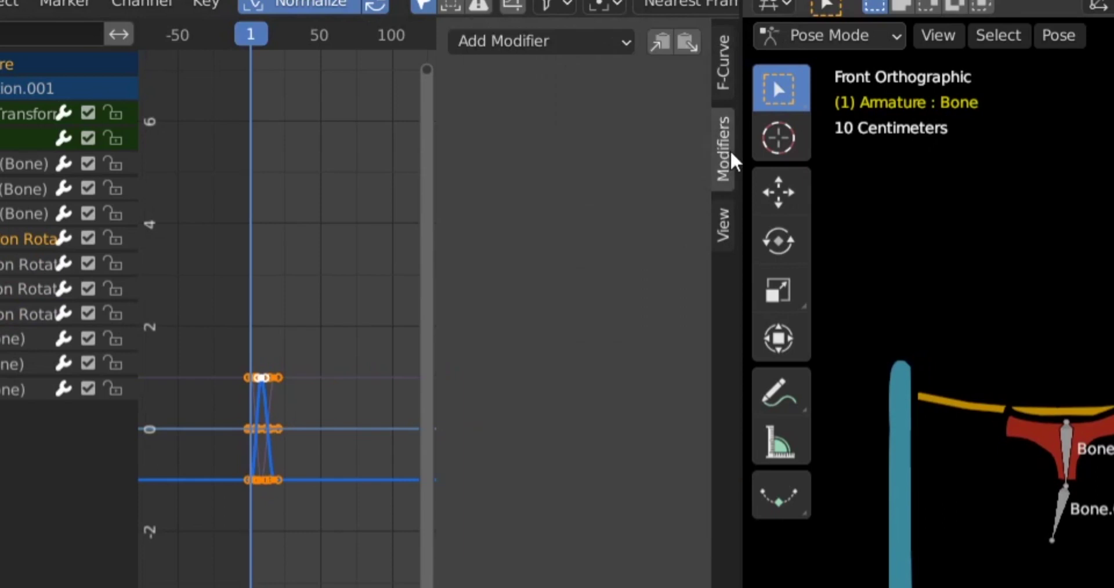
Step: Try a Cycles modifier on Bone's W Quaternion Rotation curve, scrub to frame 18 to check it, and remove it
{"action": "left_click", "coordinate": [561, 49]}
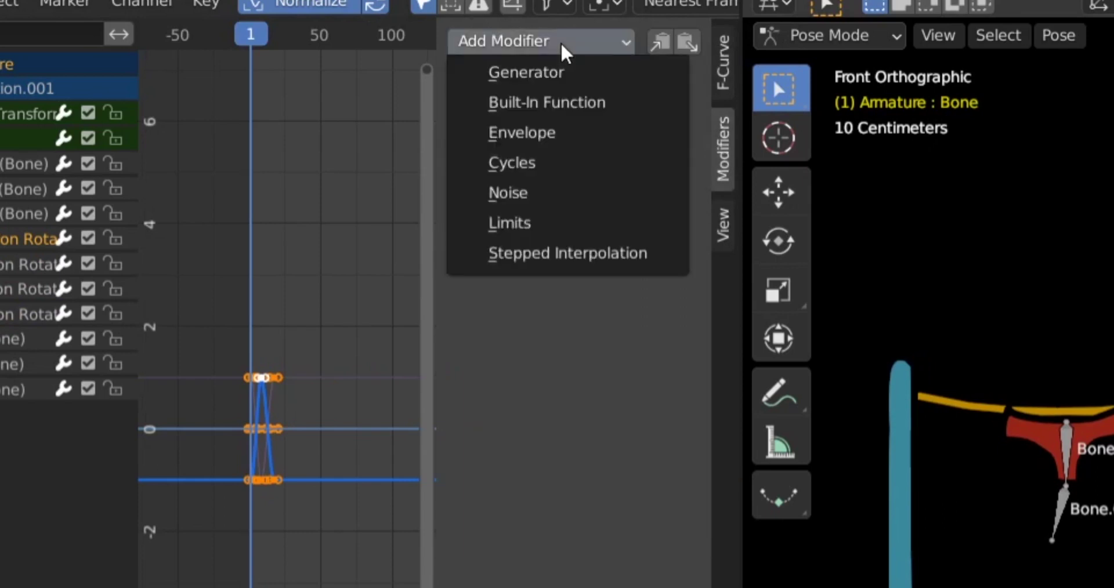
{"action": "left_click", "coordinate": [570, 163]}
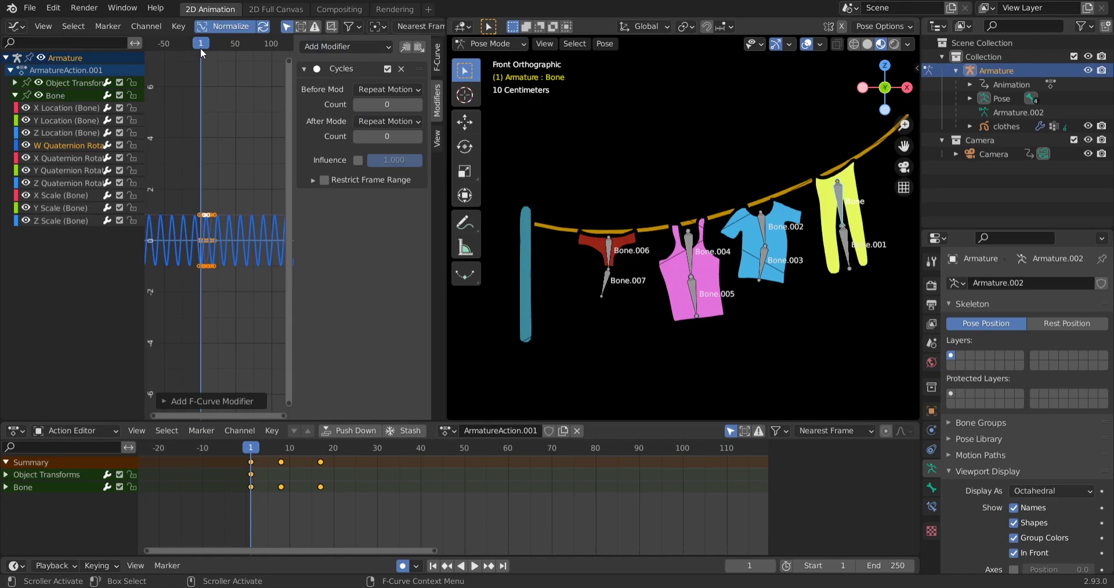
{"action": "left_click_drag", "start_coordinate": [249, 43], "coordinate": [213, 58]}
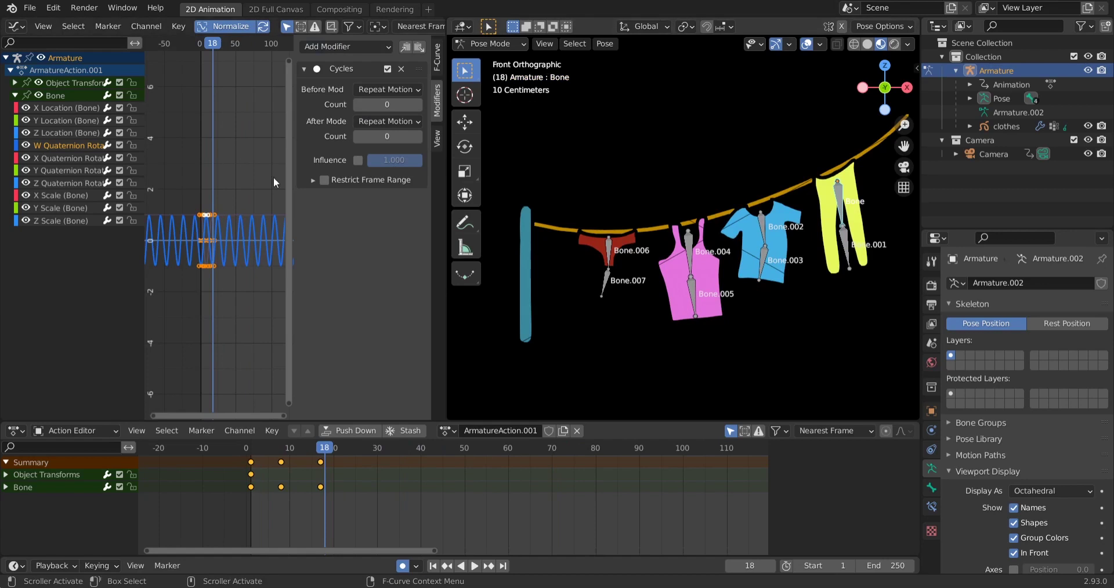
{"action": "left_click", "coordinate": [401, 69]}
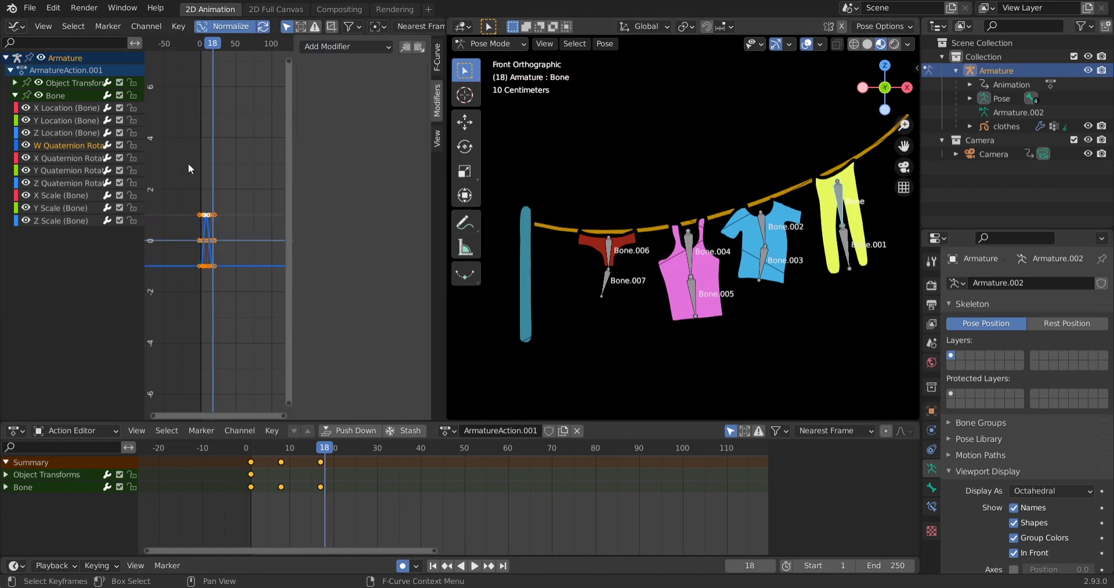
Step: Try a Cycles modifier on Bone's X Quaternion Rotation curve, check the motion back to frame 0, and remove it
{"action": "left_click", "coordinate": [75, 153]}
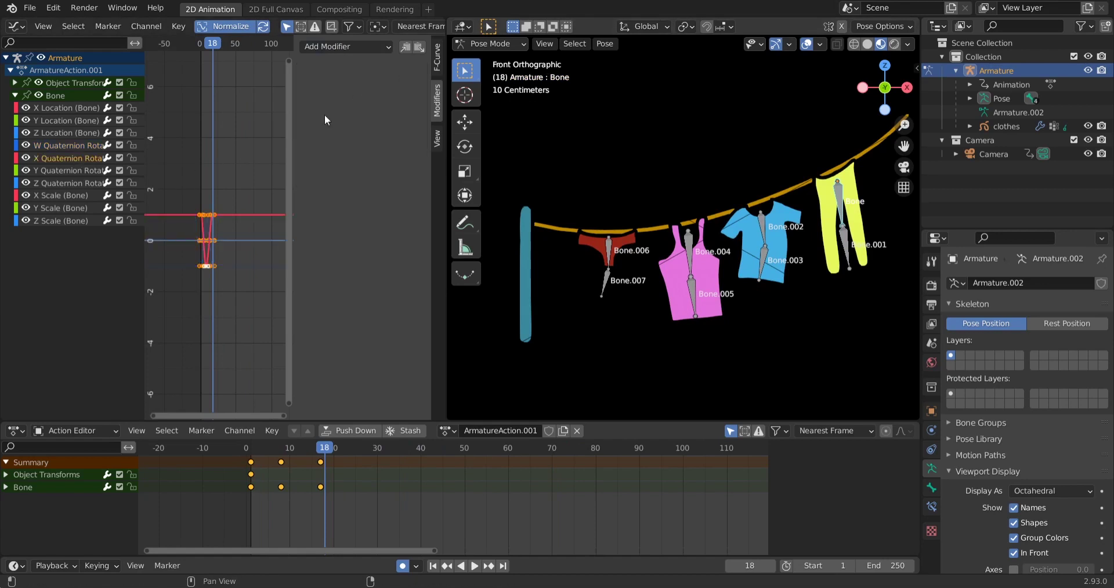
{"action": "left_click", "coordinate": [353, 50]}
{"action": "left_click", "coordinate": [340, 107]}
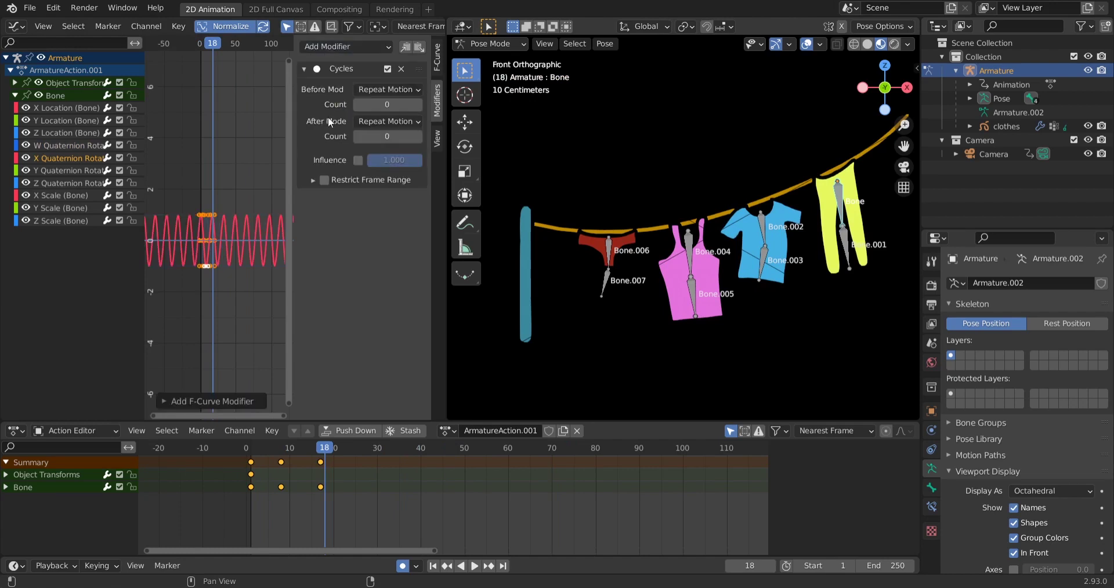
{"action": "key", "text": "space"}
{"action": "mouse_move", "coordinate": [218, 44]}
{"action": "left_mouse_down"}
{"action": "mouse_move", "coordinate": [239, 41]}
{"action": "mouse_move", "coordinate": [200, 46]}
{"action": "left_mouse_up"}
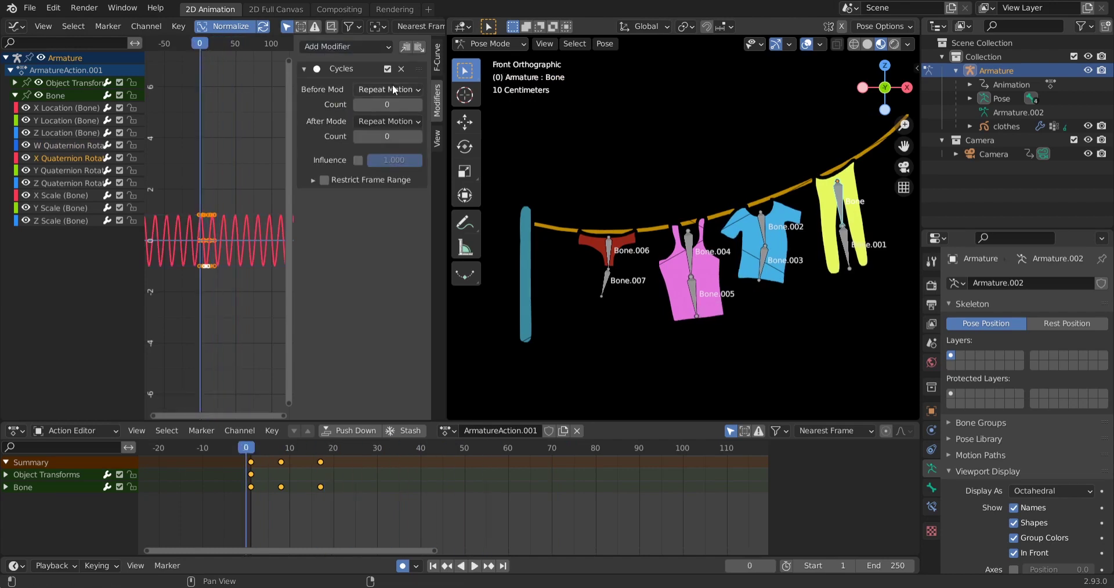
{"action": "left_click", "coordinate": [401, 68]}
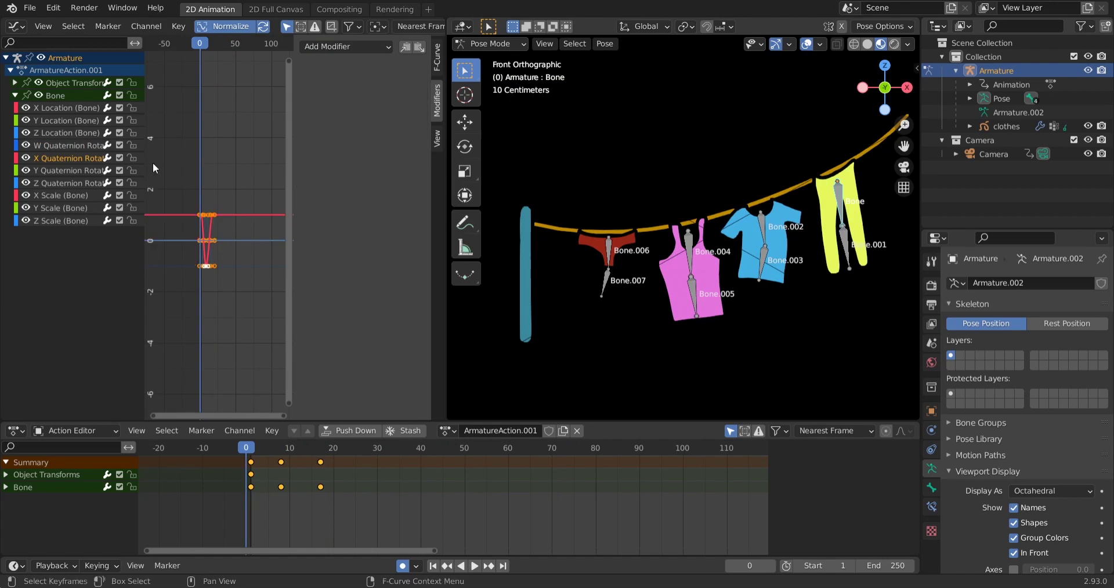
Step: Add a Cycles modifier to Bone's Z Quaternion Rotation curve and scrub through the frames to check the repeating sway
{"action": "left_click", "coordinate": [73, 171]}
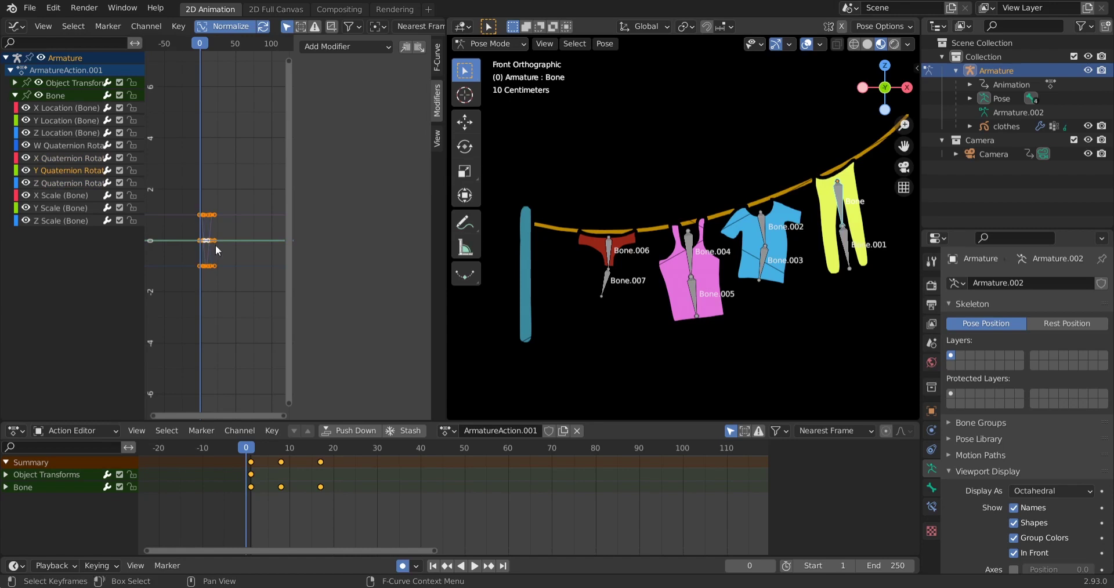
{"action": "left_click", "coordinate": [74, 183]}
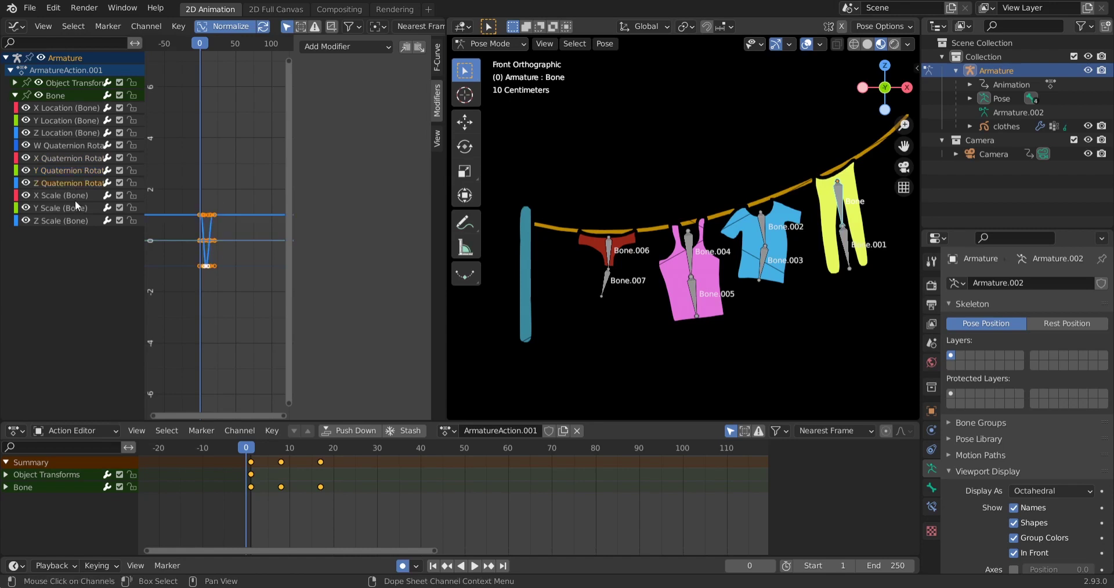
{"action": "left_click", "coordinate": [345, 48]}
{"action": "left_click", "coordinate": [338, 102]}
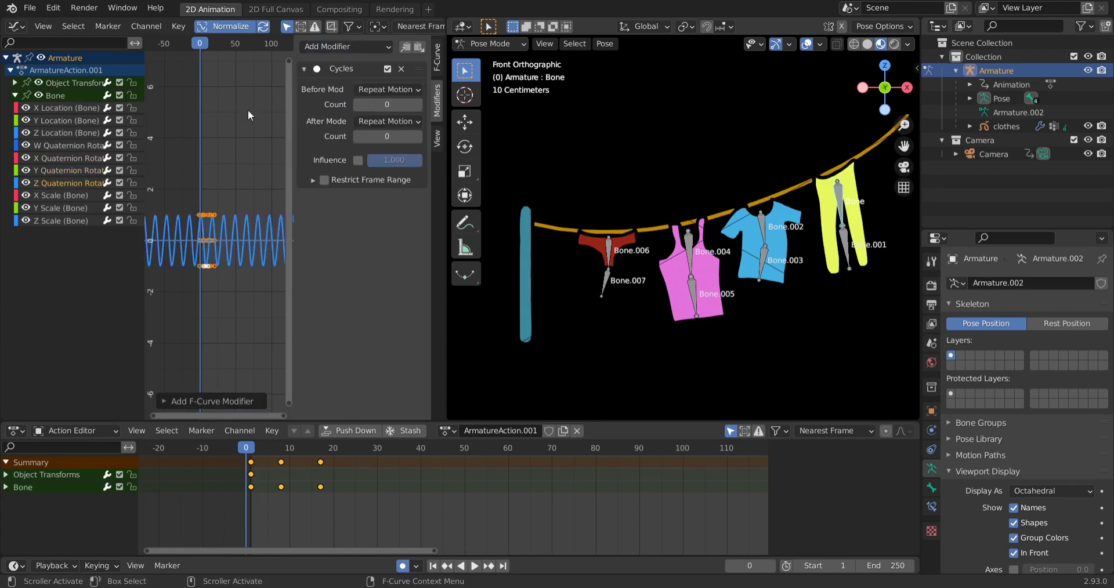
{"action": "left_click_drag", "start_coordinate": [201, 43], "coordinate": [229, 48]}
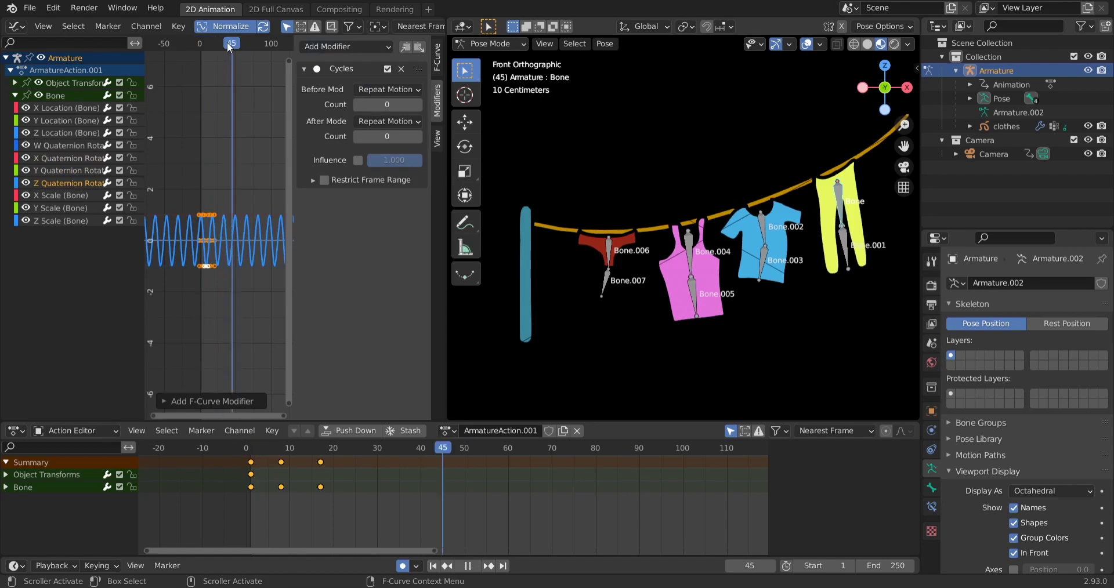
{"action": "key", "text": "Escape"}
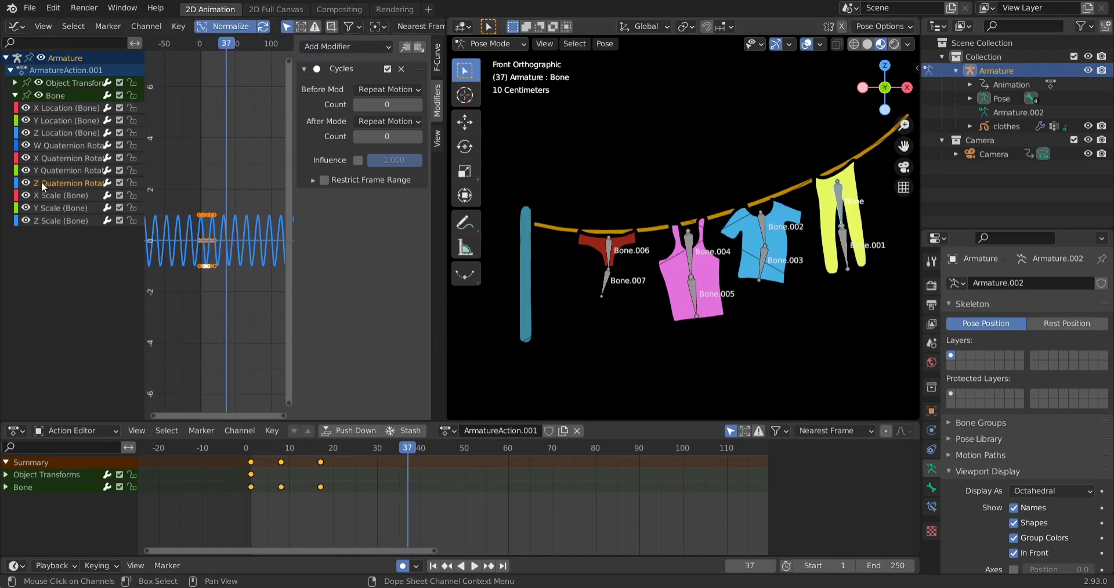
Step: Select the trousers' lower bone, Bone.001, and expand its F-curve channels
{"action": "left_click", "coordinate": [846, 243]}
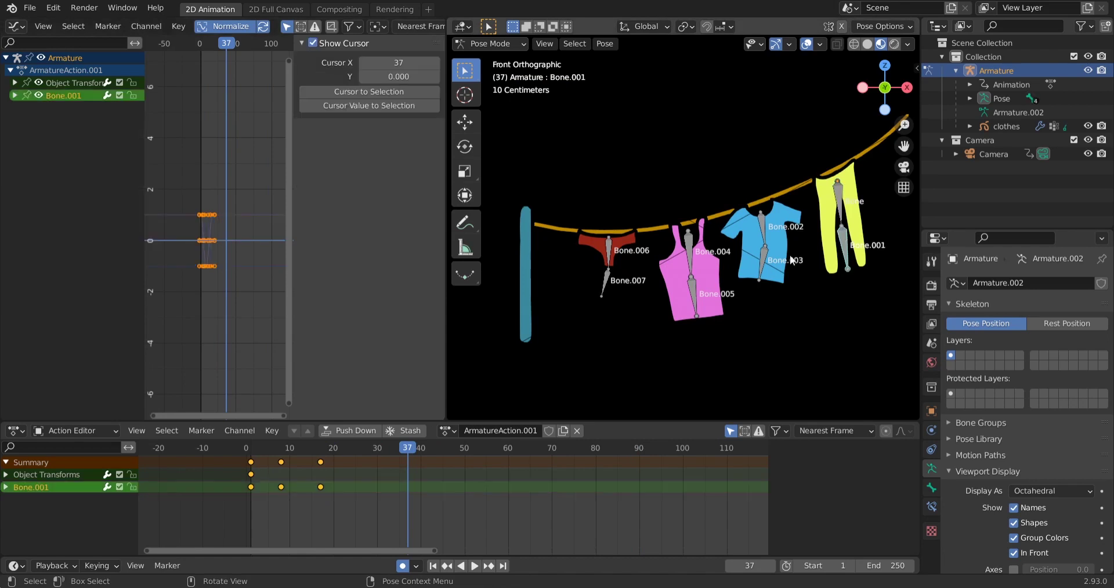
{"action": "left_click", "coordinate": [15, 96]}
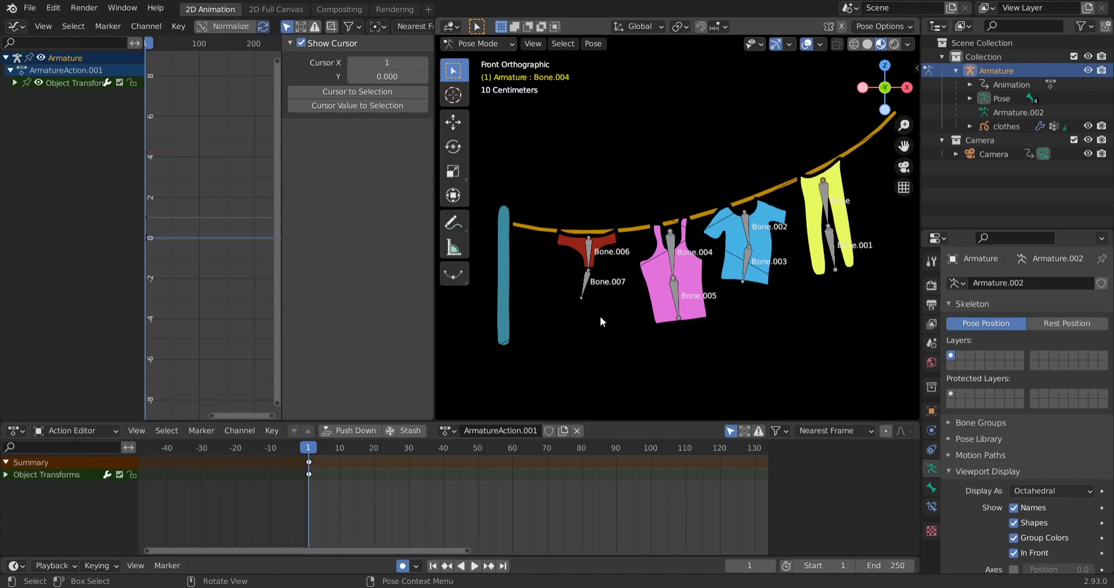
Step: With all bones selected, copy the Cycles modifier from Bone's Z Quaternion Rotation curve
{"action": "key", "text": "a"}
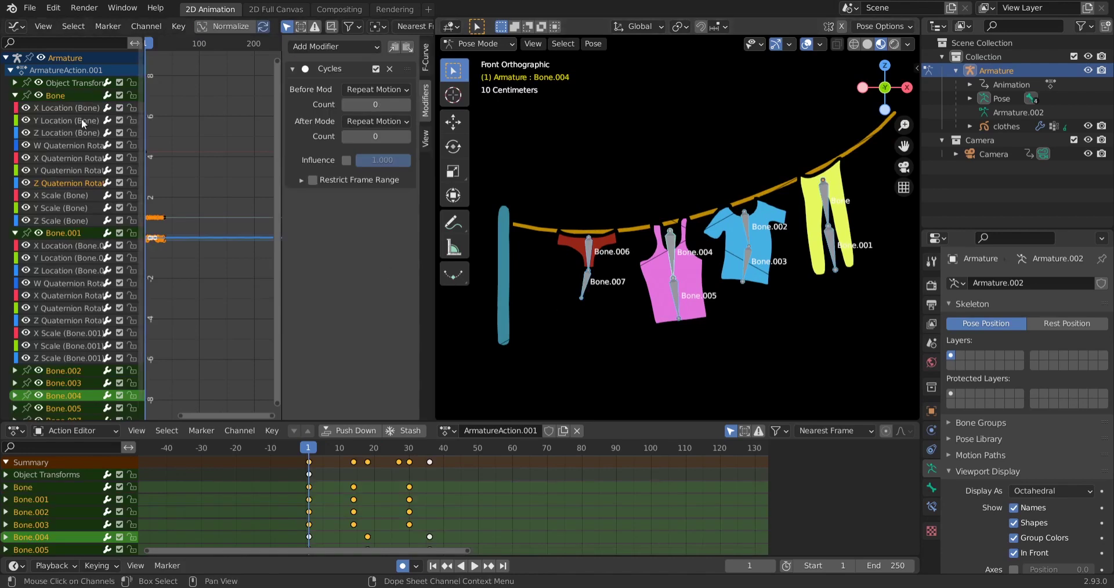
{"action": "left_click", "coordinate": [62, 181]}
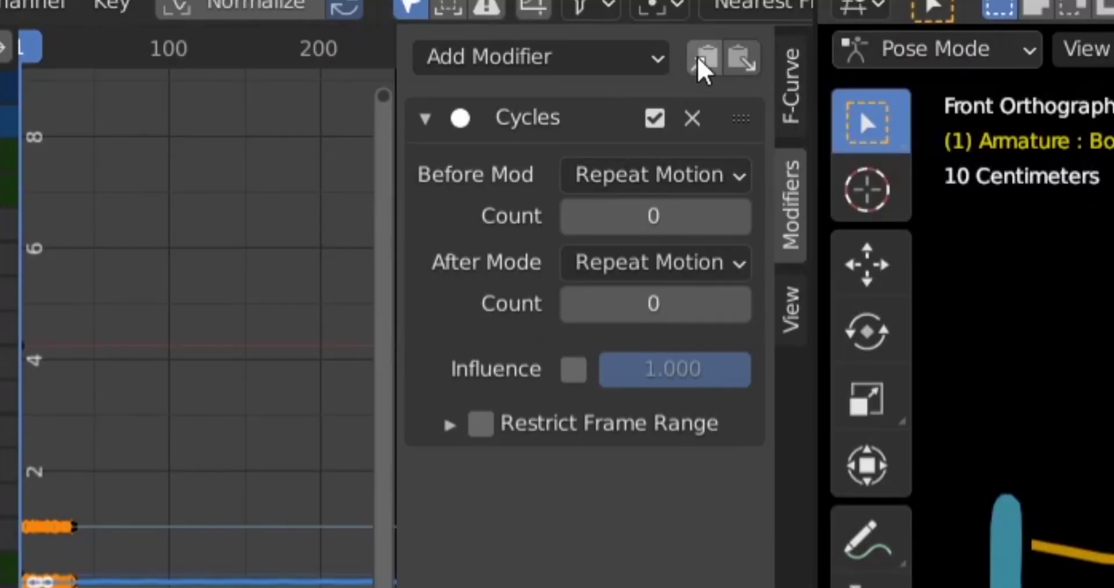
{"action": "left_click", "coordinate": [698, 59]}
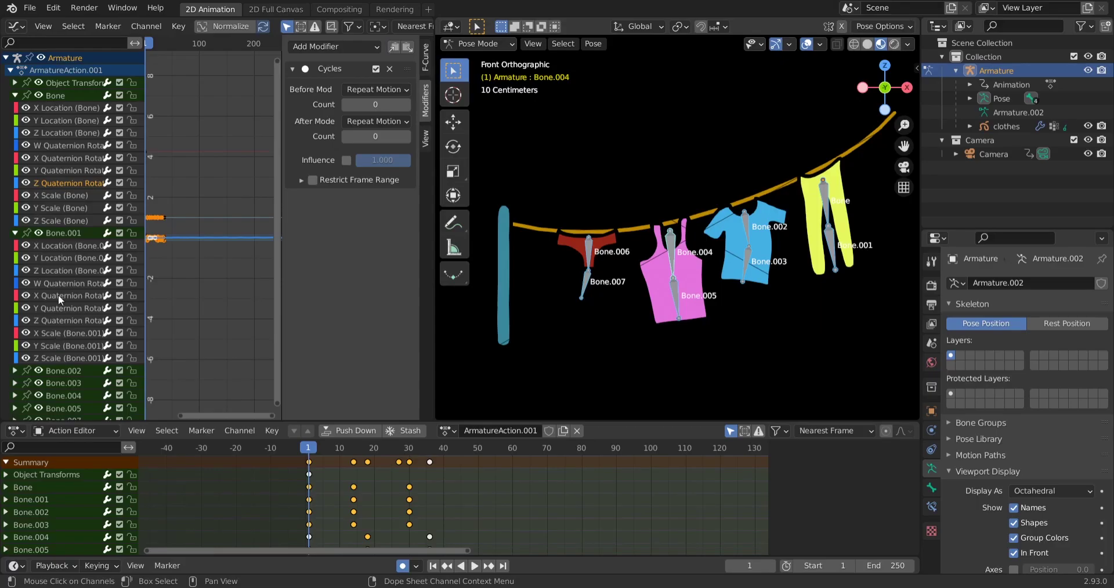
Step: Expand the F-curve channels of Bone.002, Bone.003 and Bone.004 in the Graph Editor
{"action": "scroll", "coordinate": [59, 279], "scroll_direction": "down", "scroll_amount": 1}
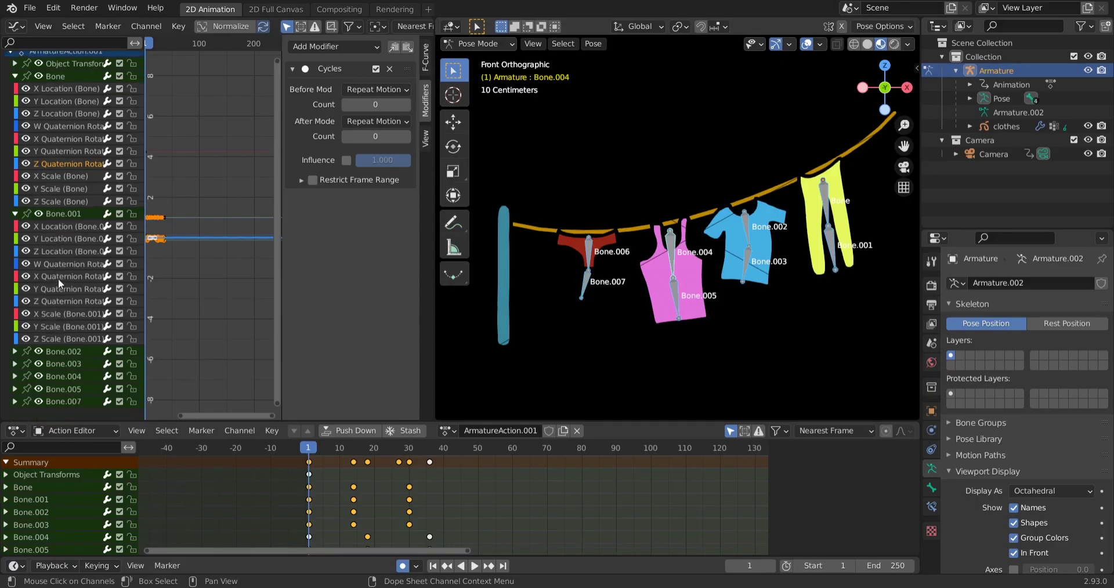
{"action": "left_click", "coordinate": [17, 353]}
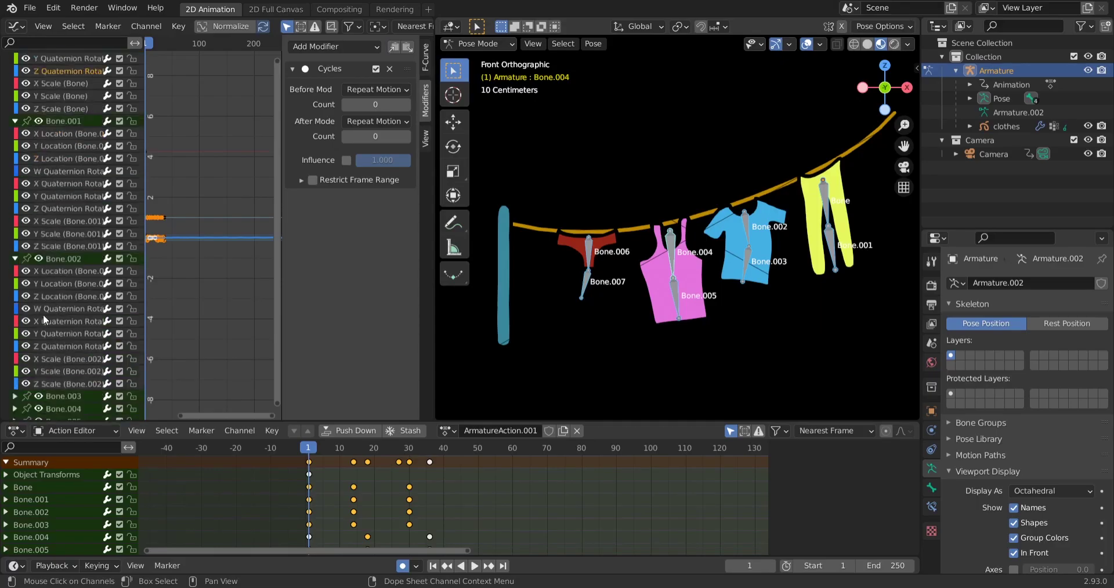
{"action": "left_click", "coordinate": [14, 364]}
{"action": "scroll", "coordinate": [41, 331], "scroll_direction": "down", "scroll_amount": 5}
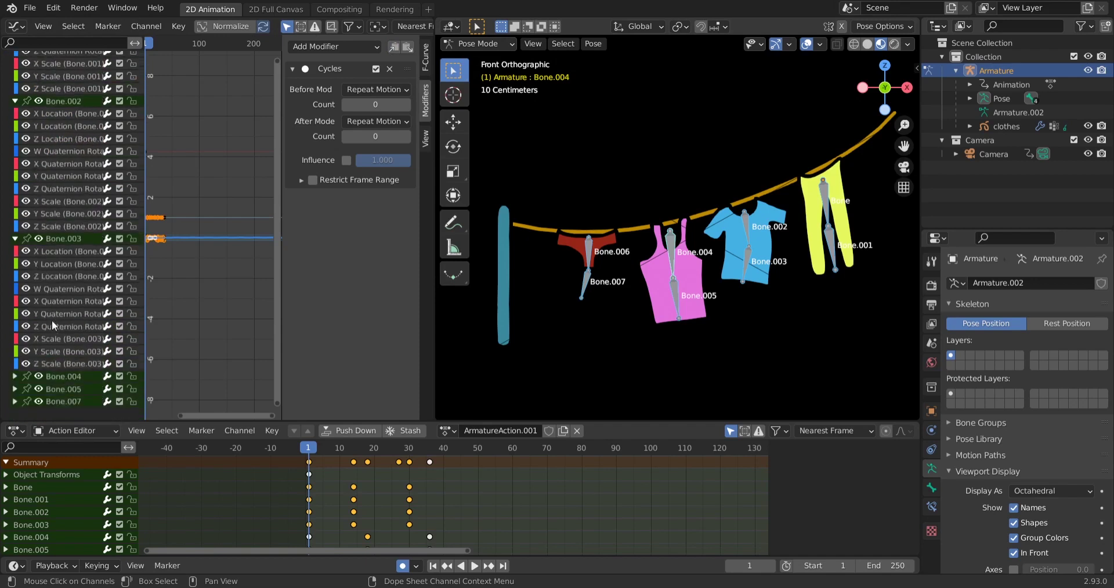
{"action": "left_click", "coordinate": [15, 376]}
{"action": "scroll", "coordinate": [49, 282], "scroll_direction": "up", "scroll_amount": 9}
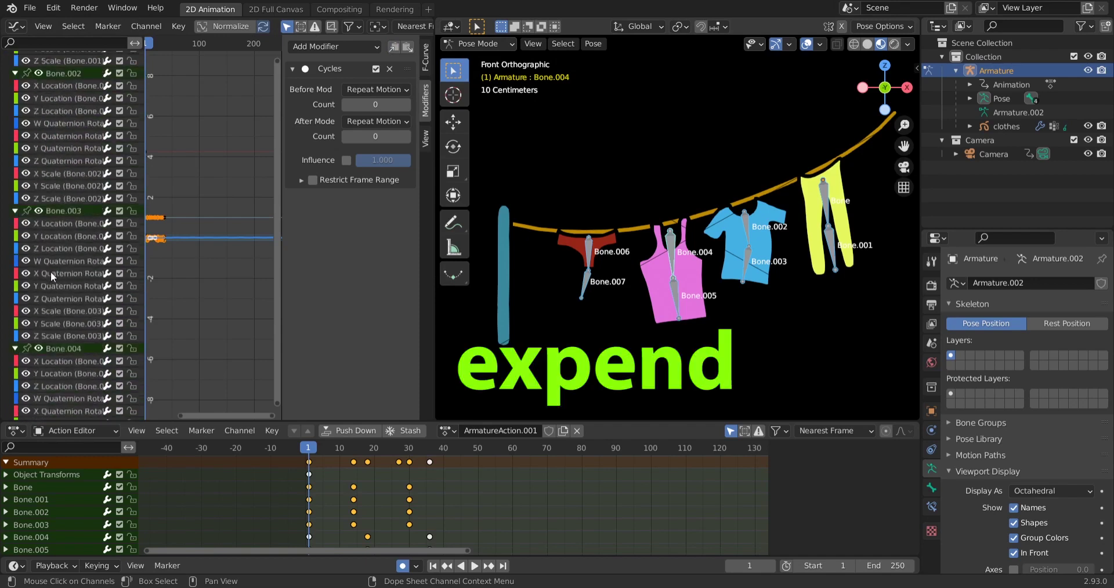
{"action": "scroll", "coordinate": [56, 253], "scroll_direction": "down", "scroll_amount": 1}
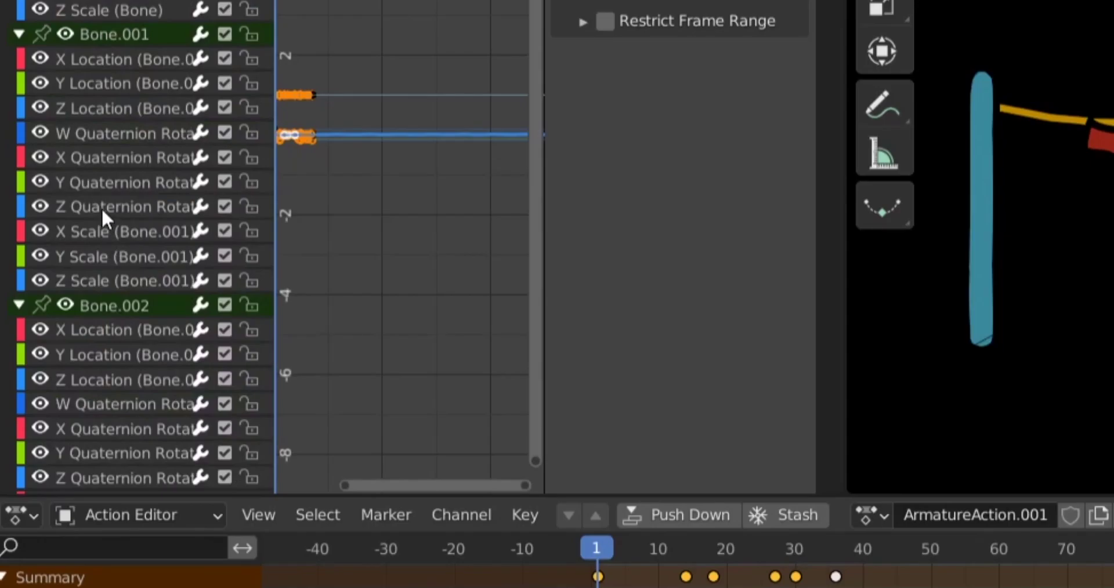
Step: Paste the copied Cycles modifier onto the Z Quaternion Rotation curves of Bone.001 through Bone.005 and Bone.007
{"action": "left_click", "coordinate": [102, 207]}
{"action": "scroll", "coordinate": [98, 243], "scroll_direction": "down", "scroll_amount": 8}
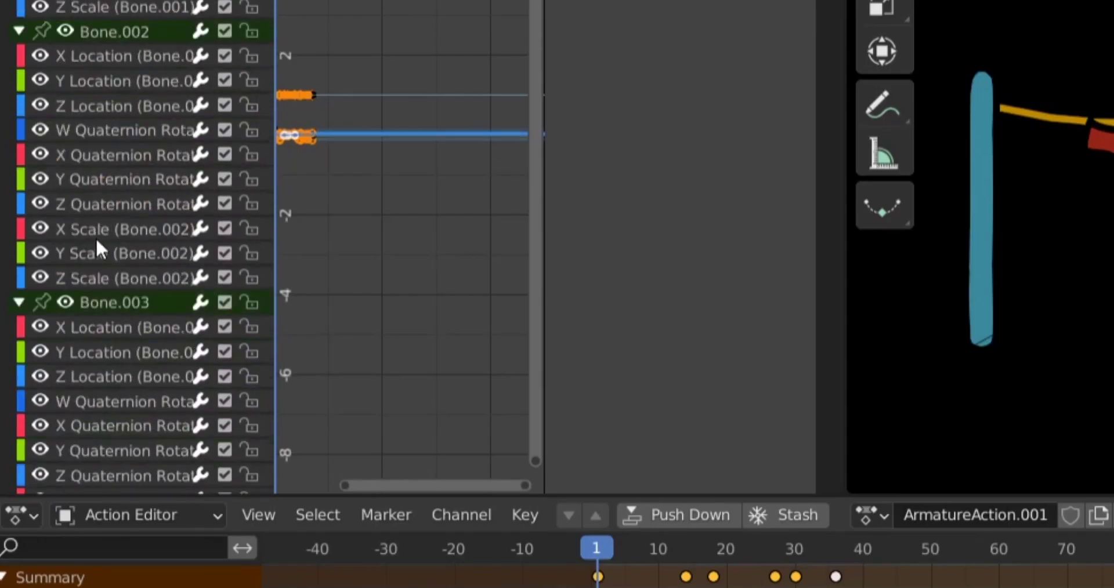
{"action": "left_click", "coordinate": [94, 206]}
{"action": "scroll", "coordinate": [89, 255], "scroll_direction": "down", "scroll_amount": 9}
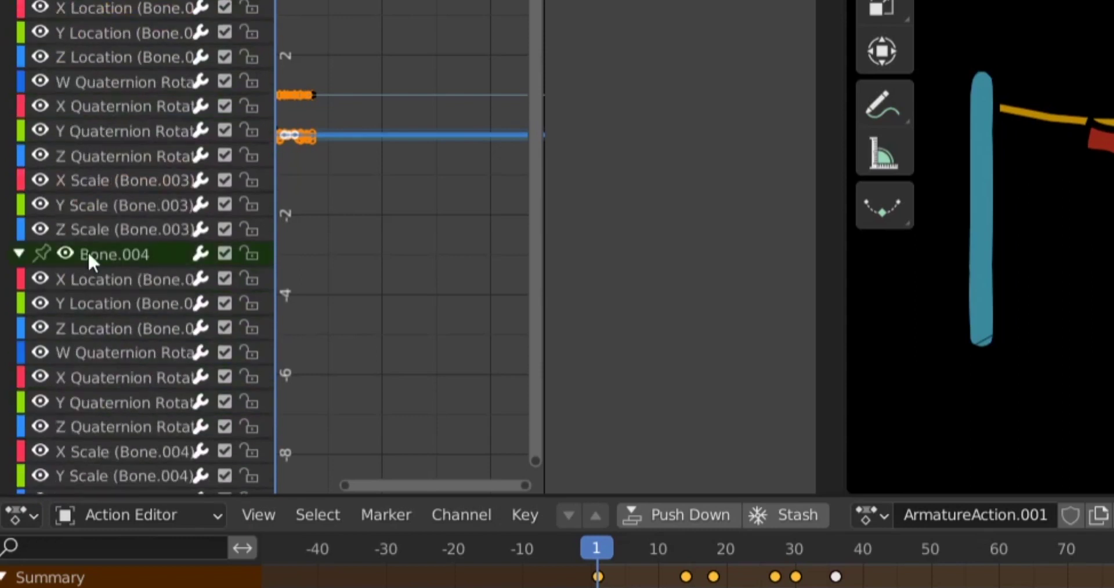
{"action": "left_click", "coordinate": [91, 166]}
{"action": "scroll", "coordinate": [90, 172], "scroll_direction": "down", "scroll_amount": 10}
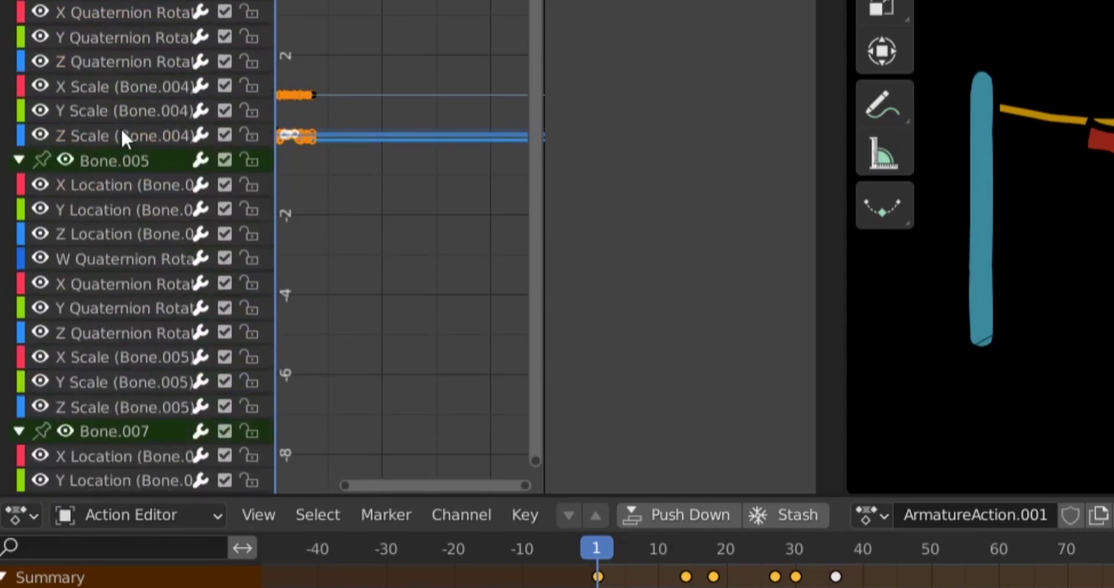
{"action": "left_click", "coordinate": [120, 63]}
{"action": "scroll", "coordinate": [147, 232], "scroll_direction": "down", "scroll_amount": 6}
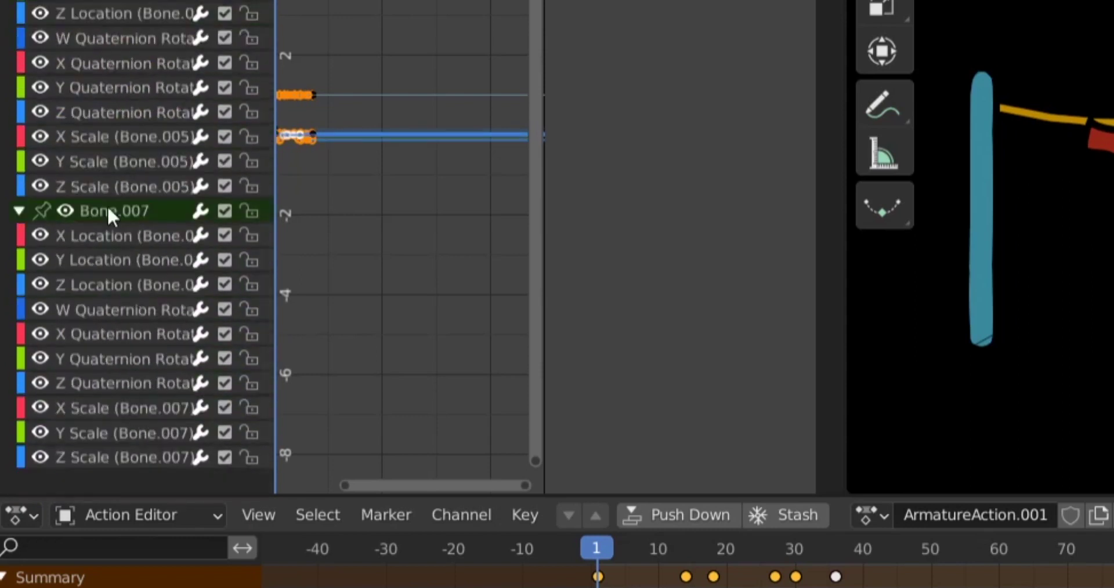
{"action": "left_click", "coordinate": [120, 111]}
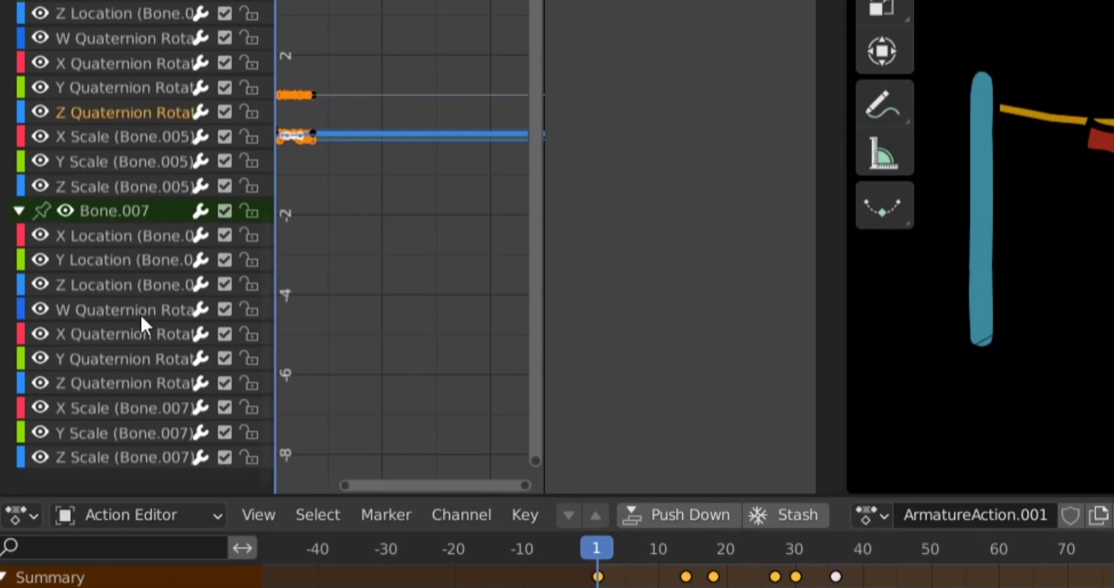
{"action": "left_click", "coordinate": [96, 379]}
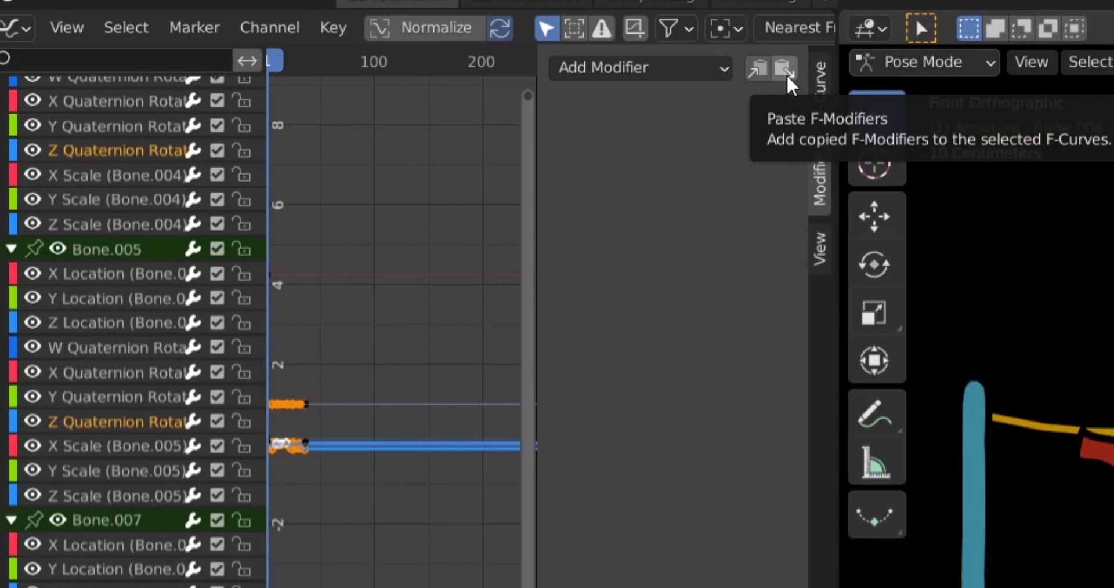
{"action": "left_click", "coordinate": [786, 73]}
{"action": "scroll", "coordinate": [64, 258], "scroll_direction": "up", "scroll_amount": 5}
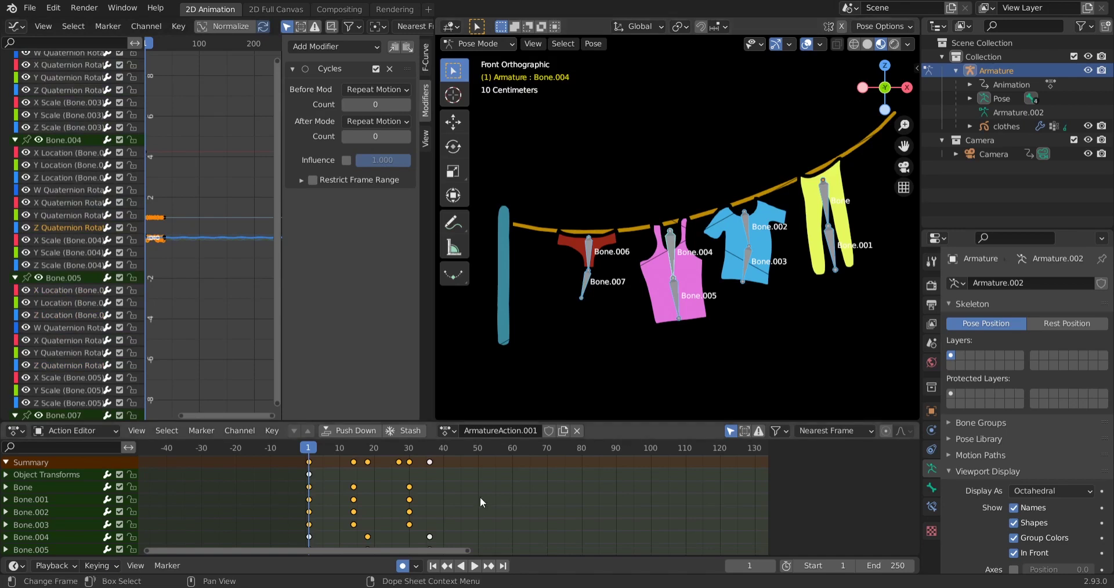
Step: Play the animation to examine the looping sway of all the garments, with the early keyframes in view
{"action": "key", "text": "space"}
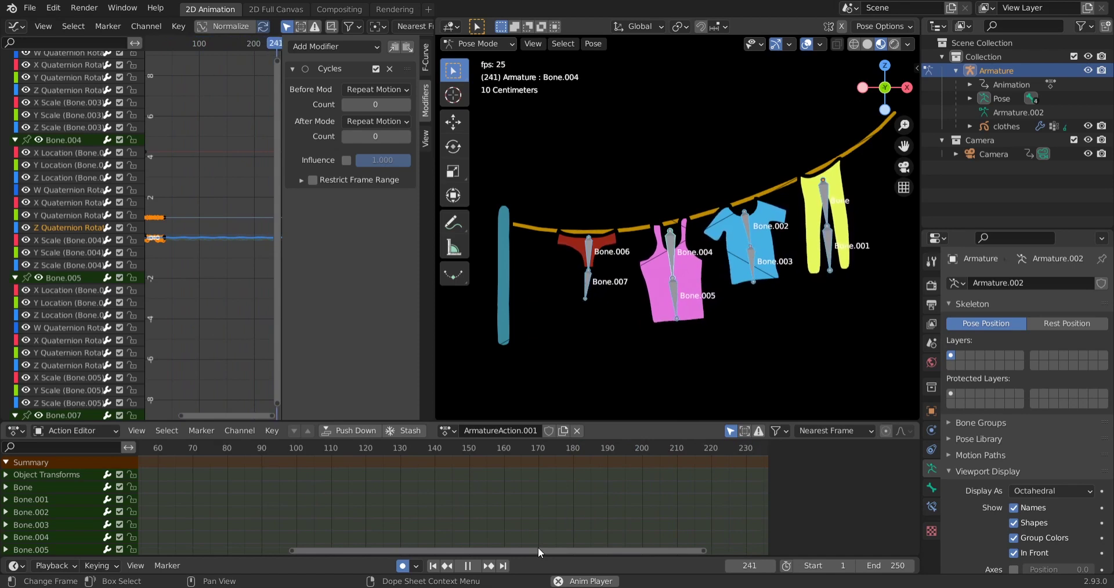
{"action": "left_click_drag", "start_coordinate": [538, 547], "coordinate": [306, 523]}
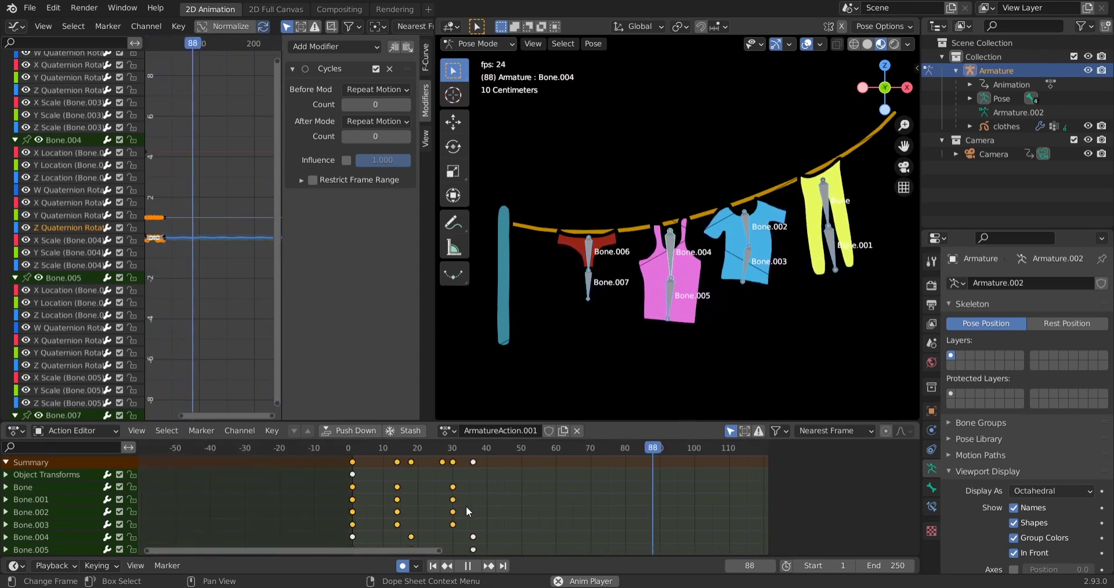